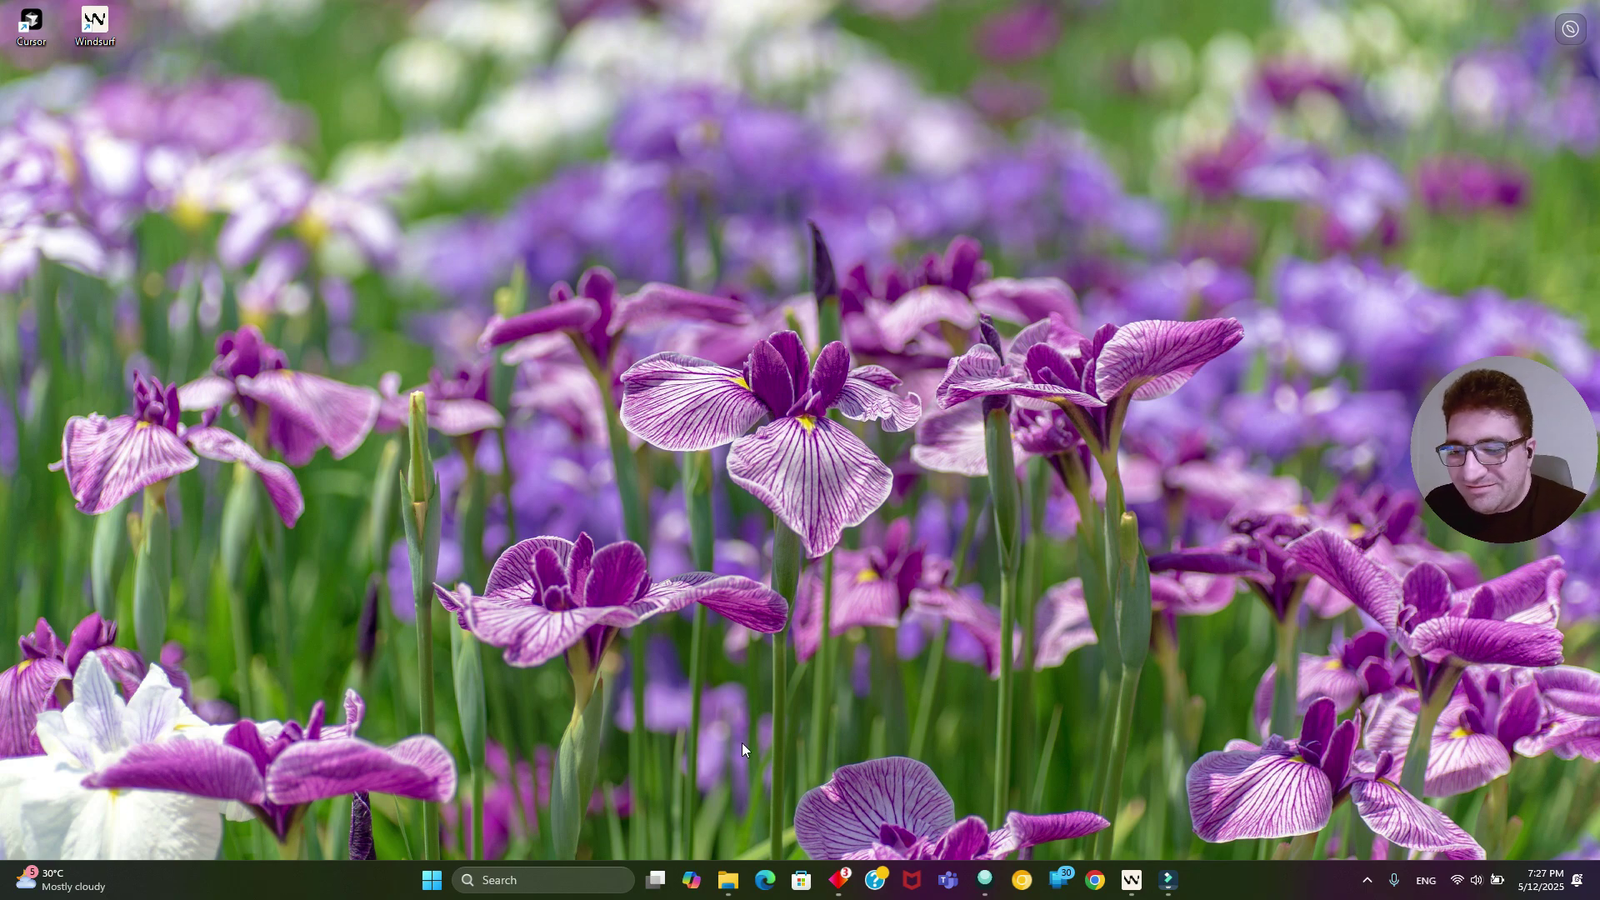
Launch Google Chrome from the Windows taskbar.
left_click(1093, 881)
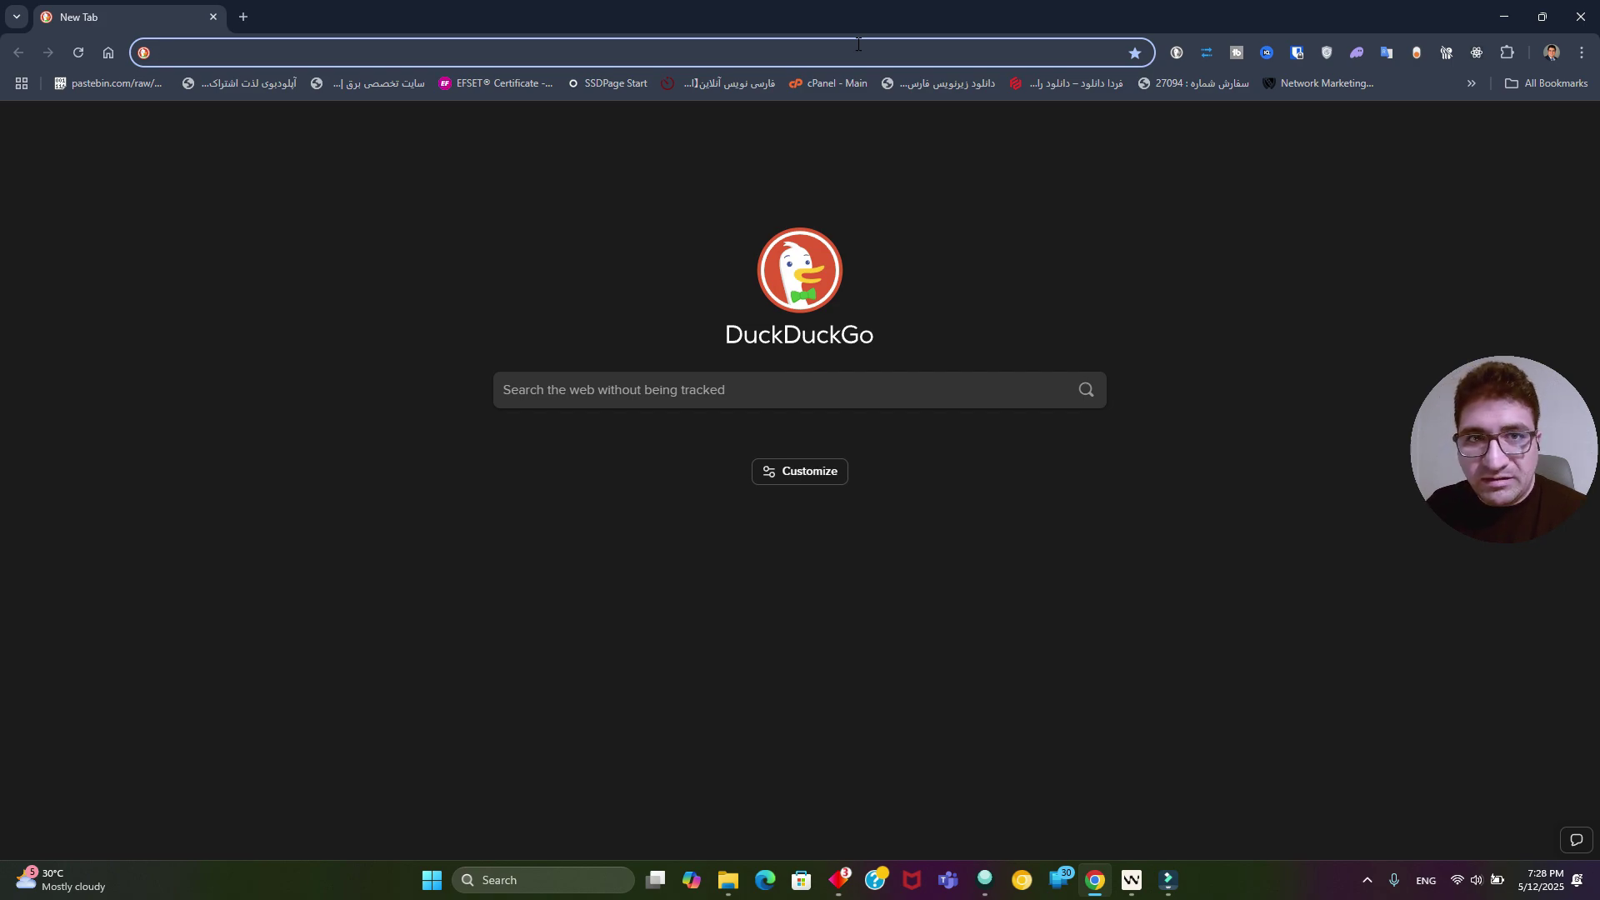
Load lmarena.ai, accept its terms, and view the WebDev Arena leaderboard rankings.
type("lmarena.ai")
key("Return")
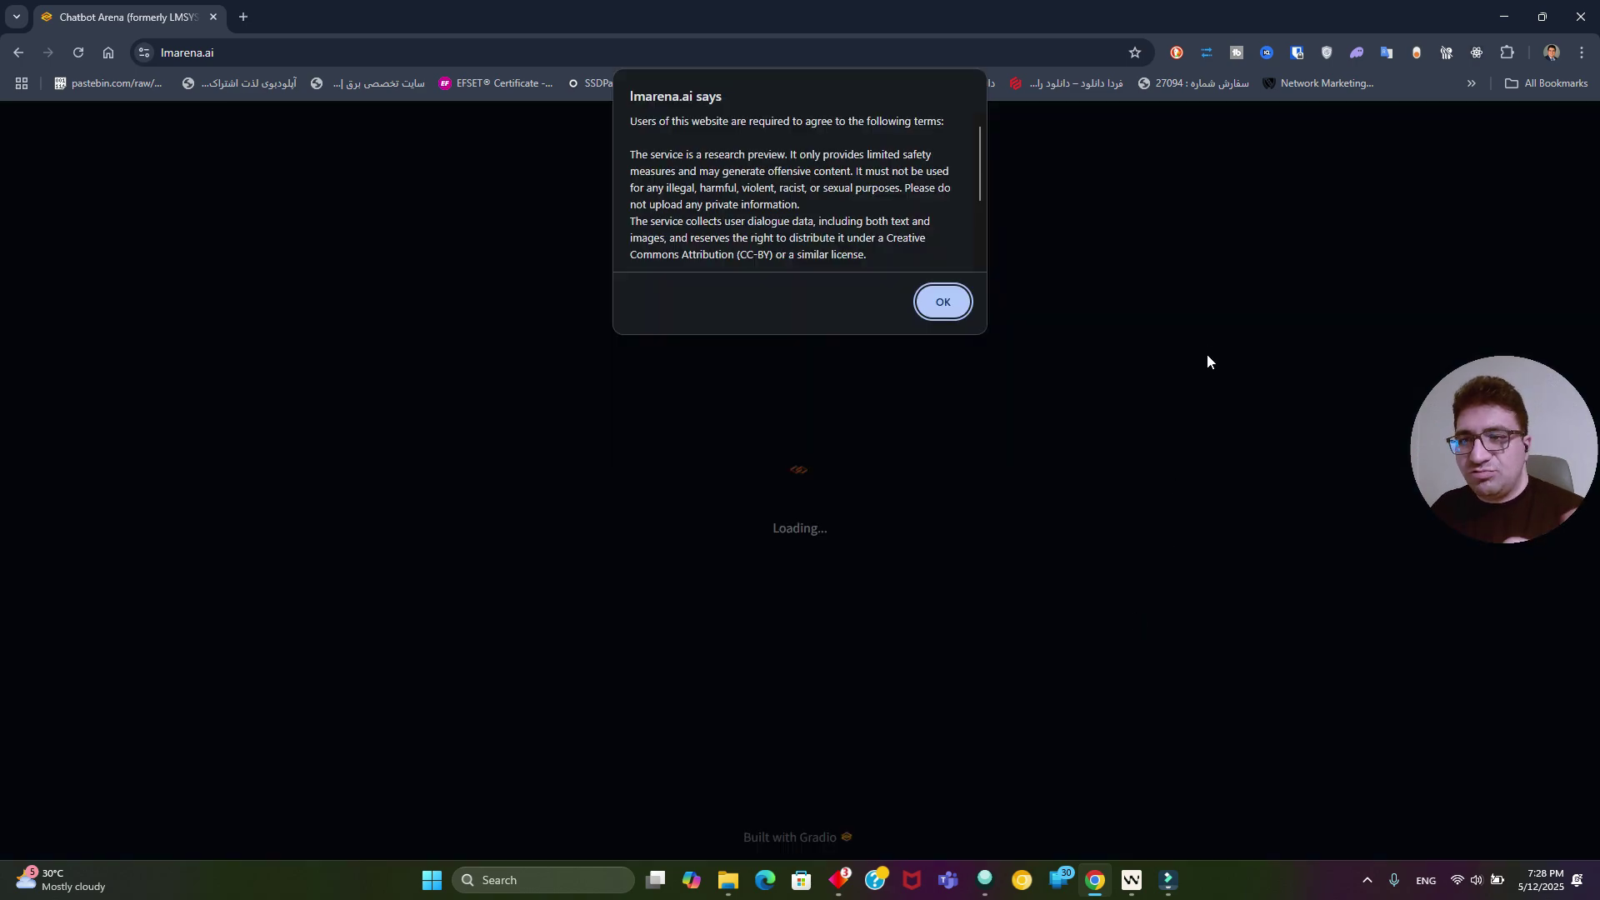
left_click(944, 301)
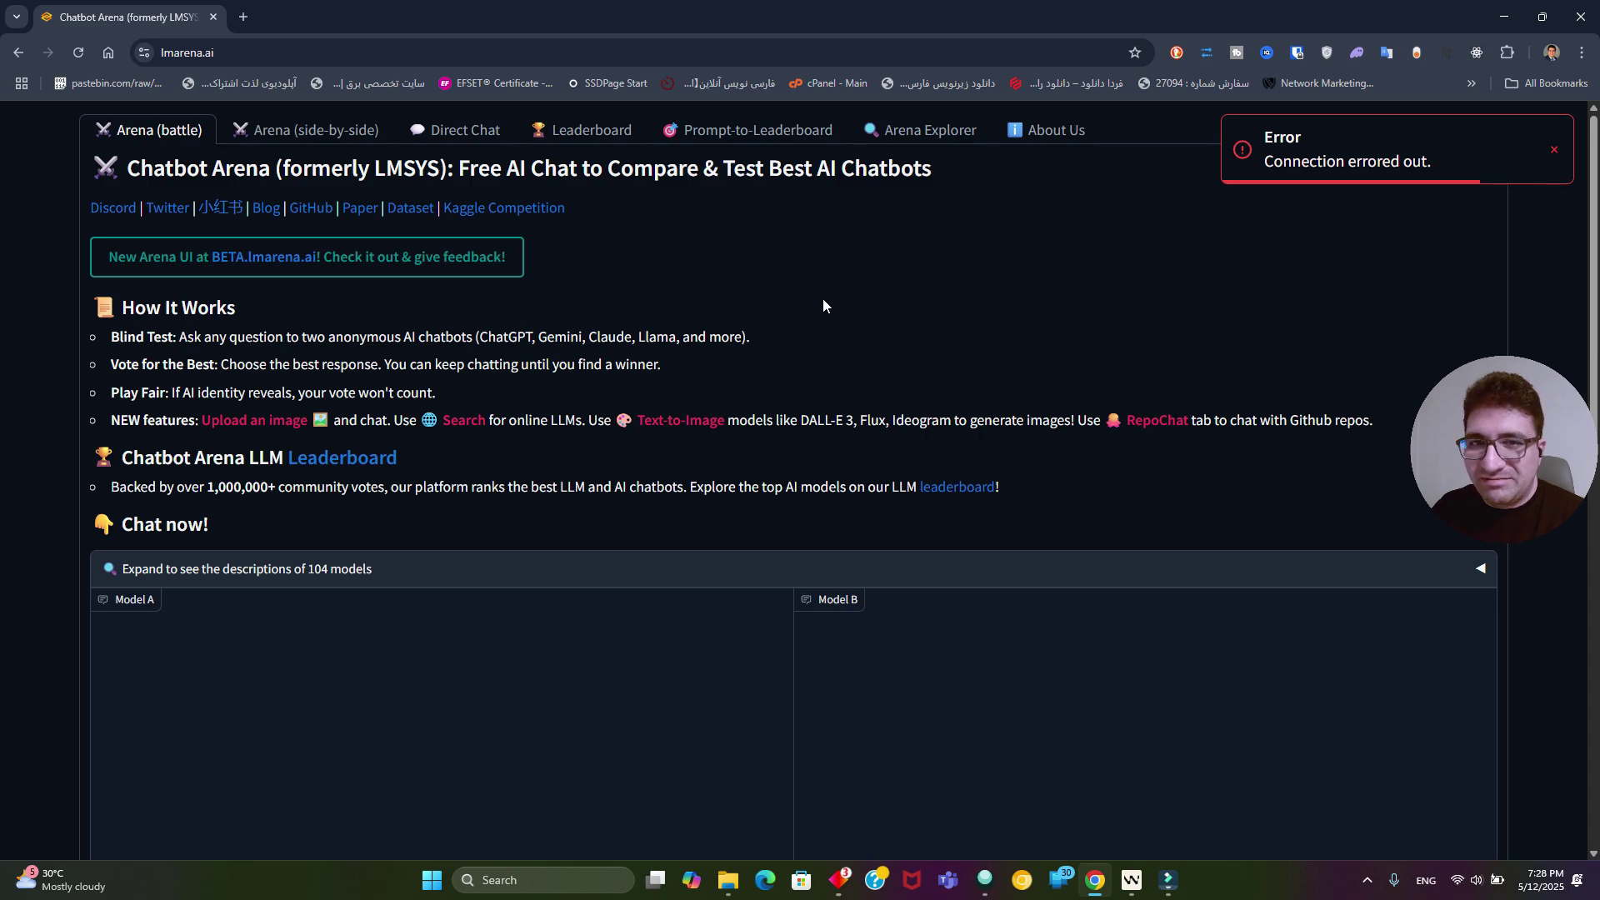
left_click(575, 139)
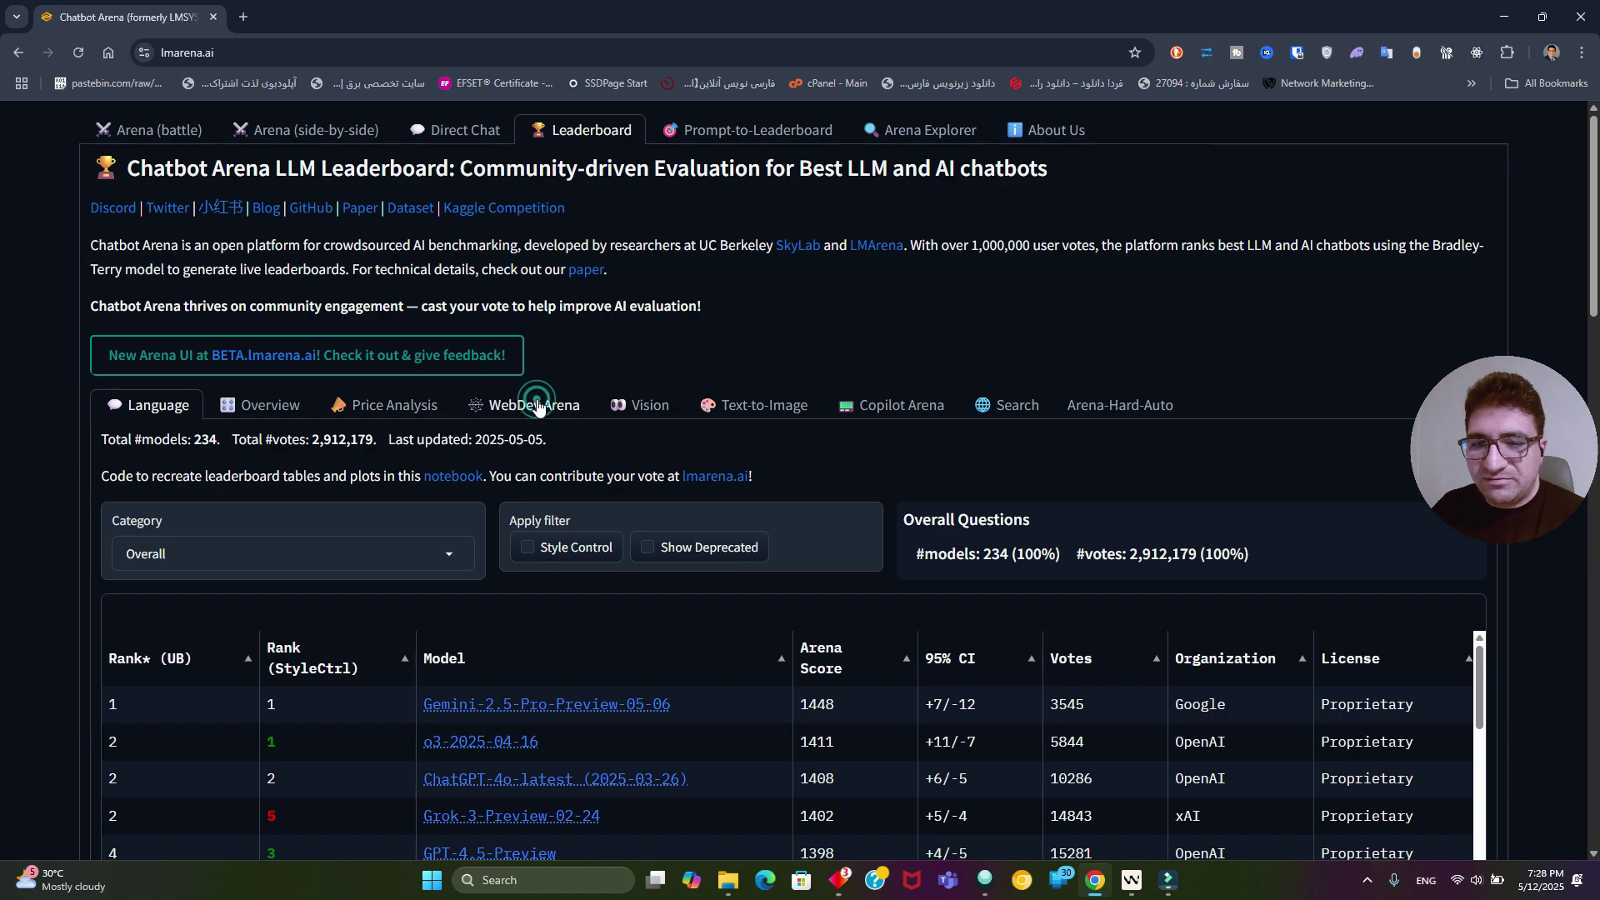
left_click(538, 407)
scroll(583, 398, "down", 2)
scroll(575, 397, "down", 3)
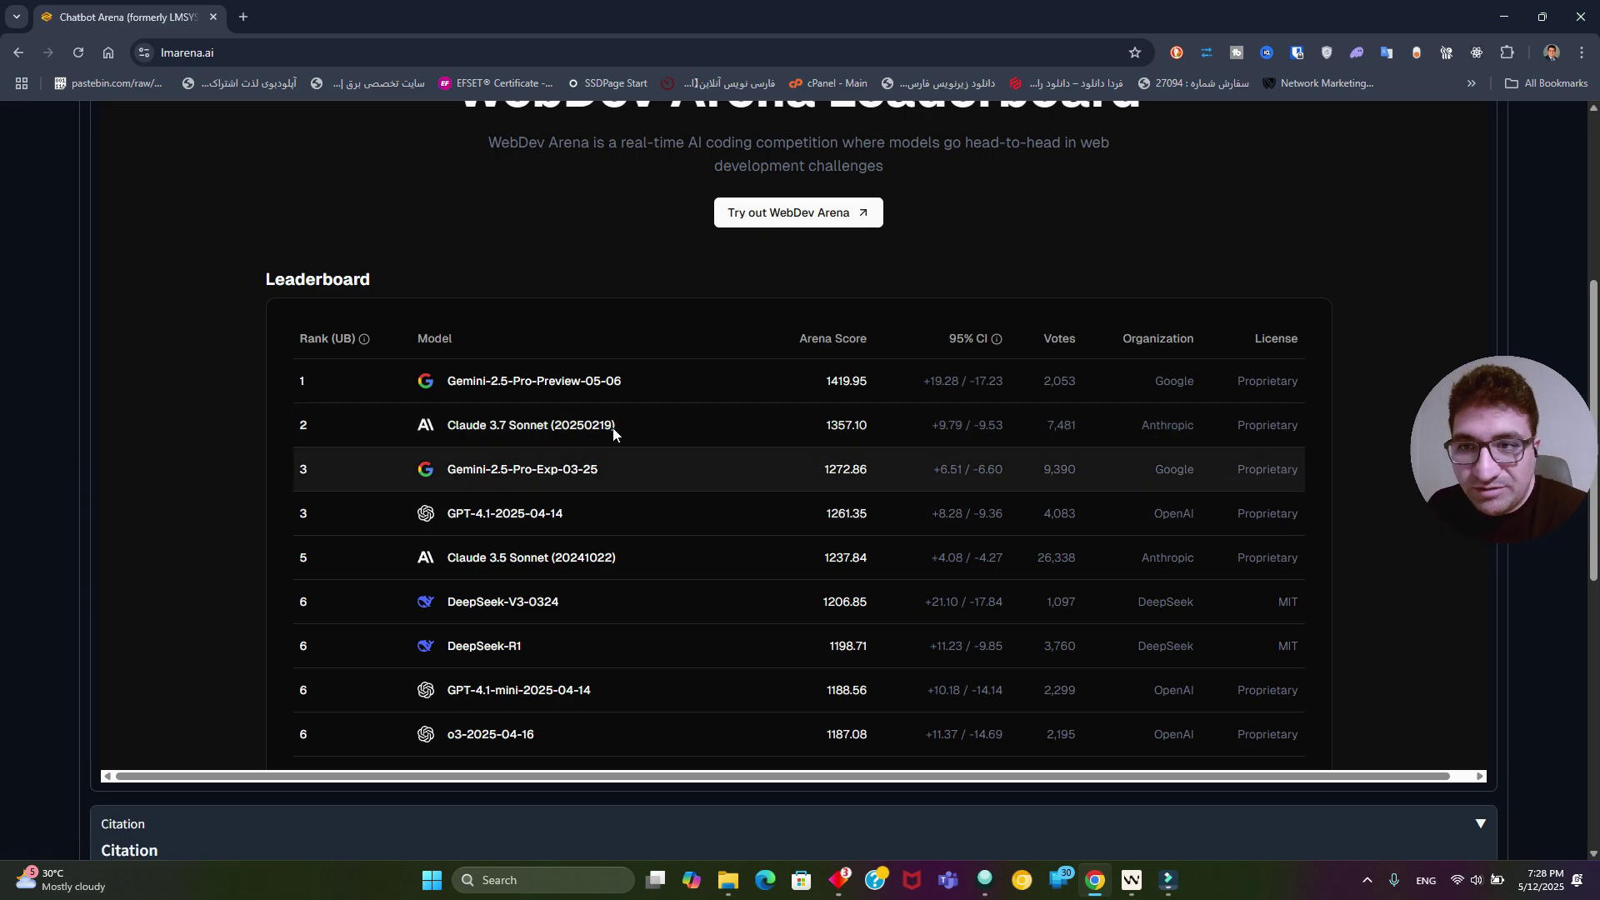
scroll(704, 383, "up", 5)
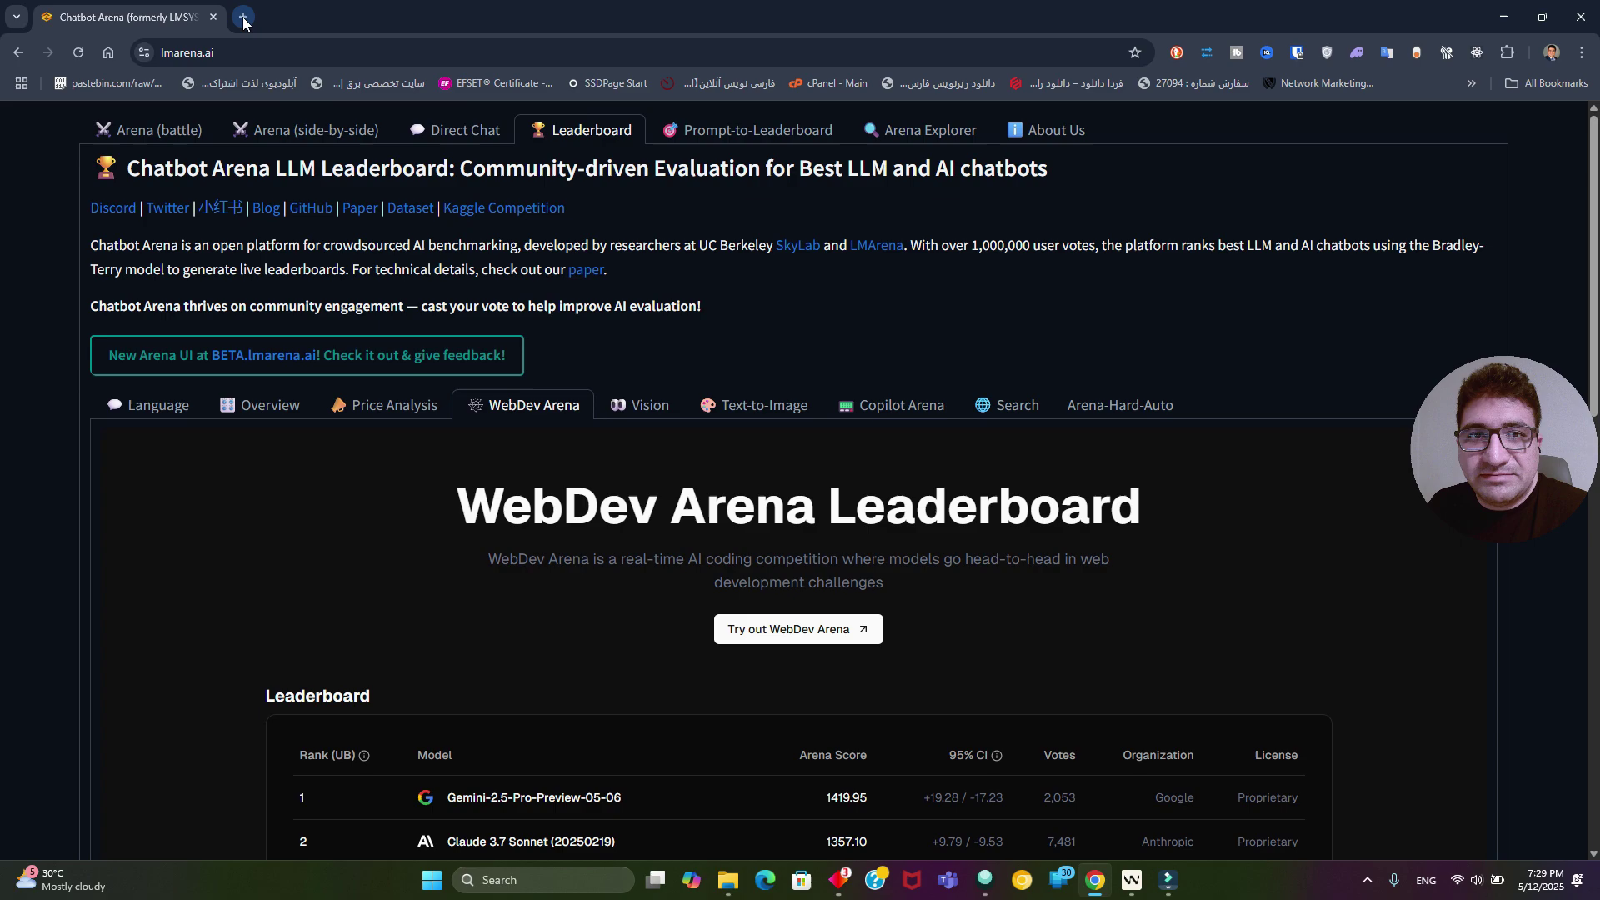
Open AI Studio in a new tab and review the Gemini 2.5 model options.
key("ctrl+t")
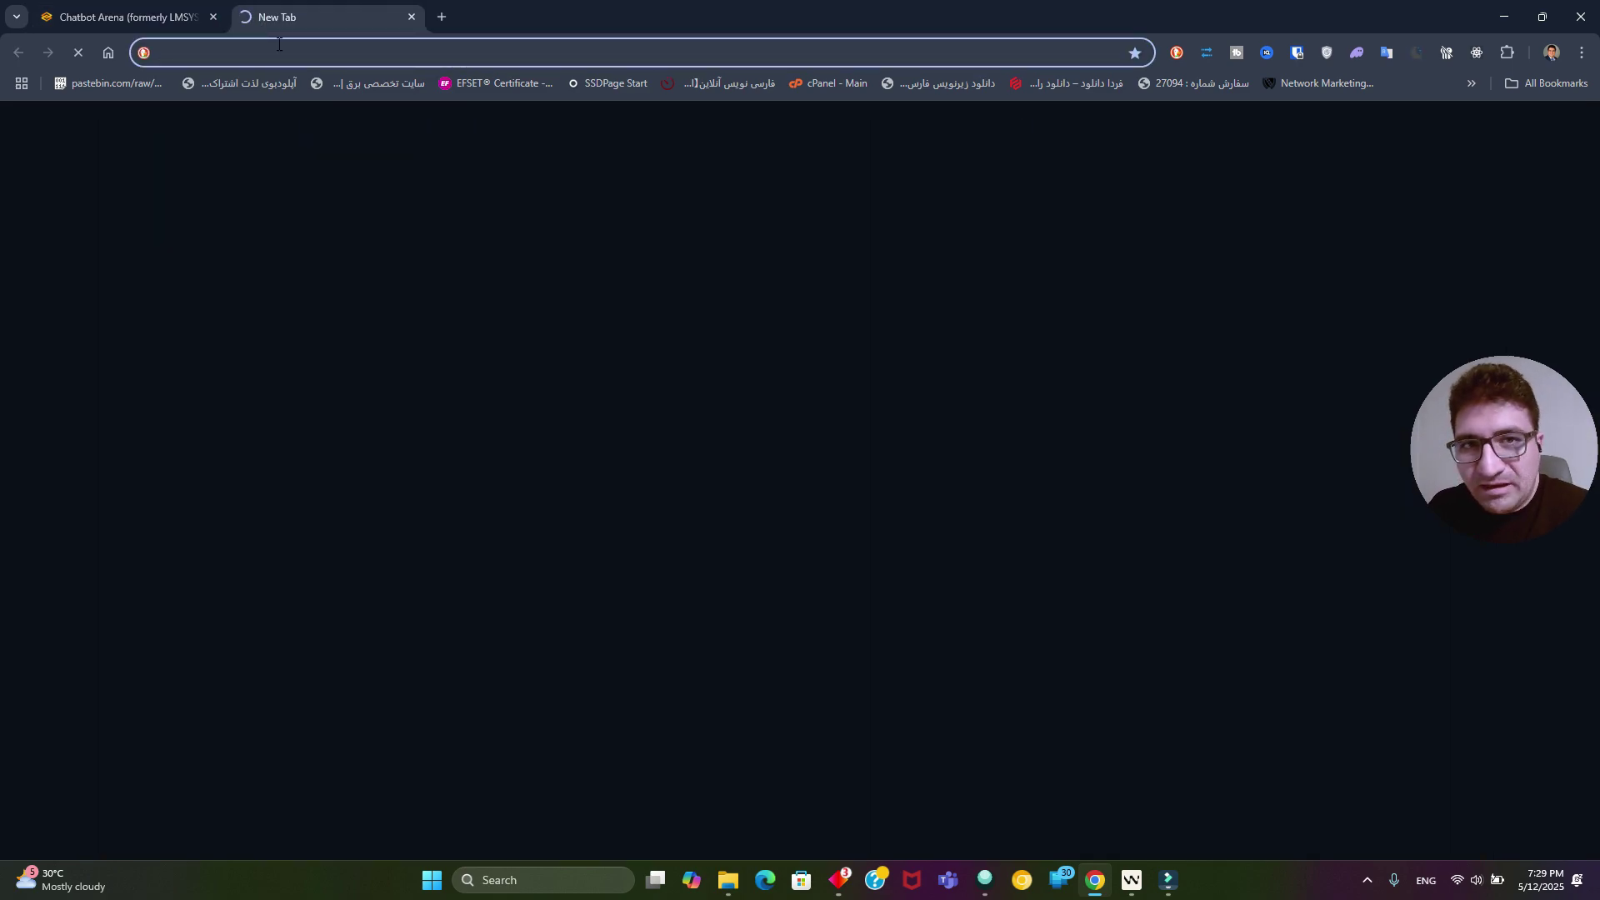
type("ai")
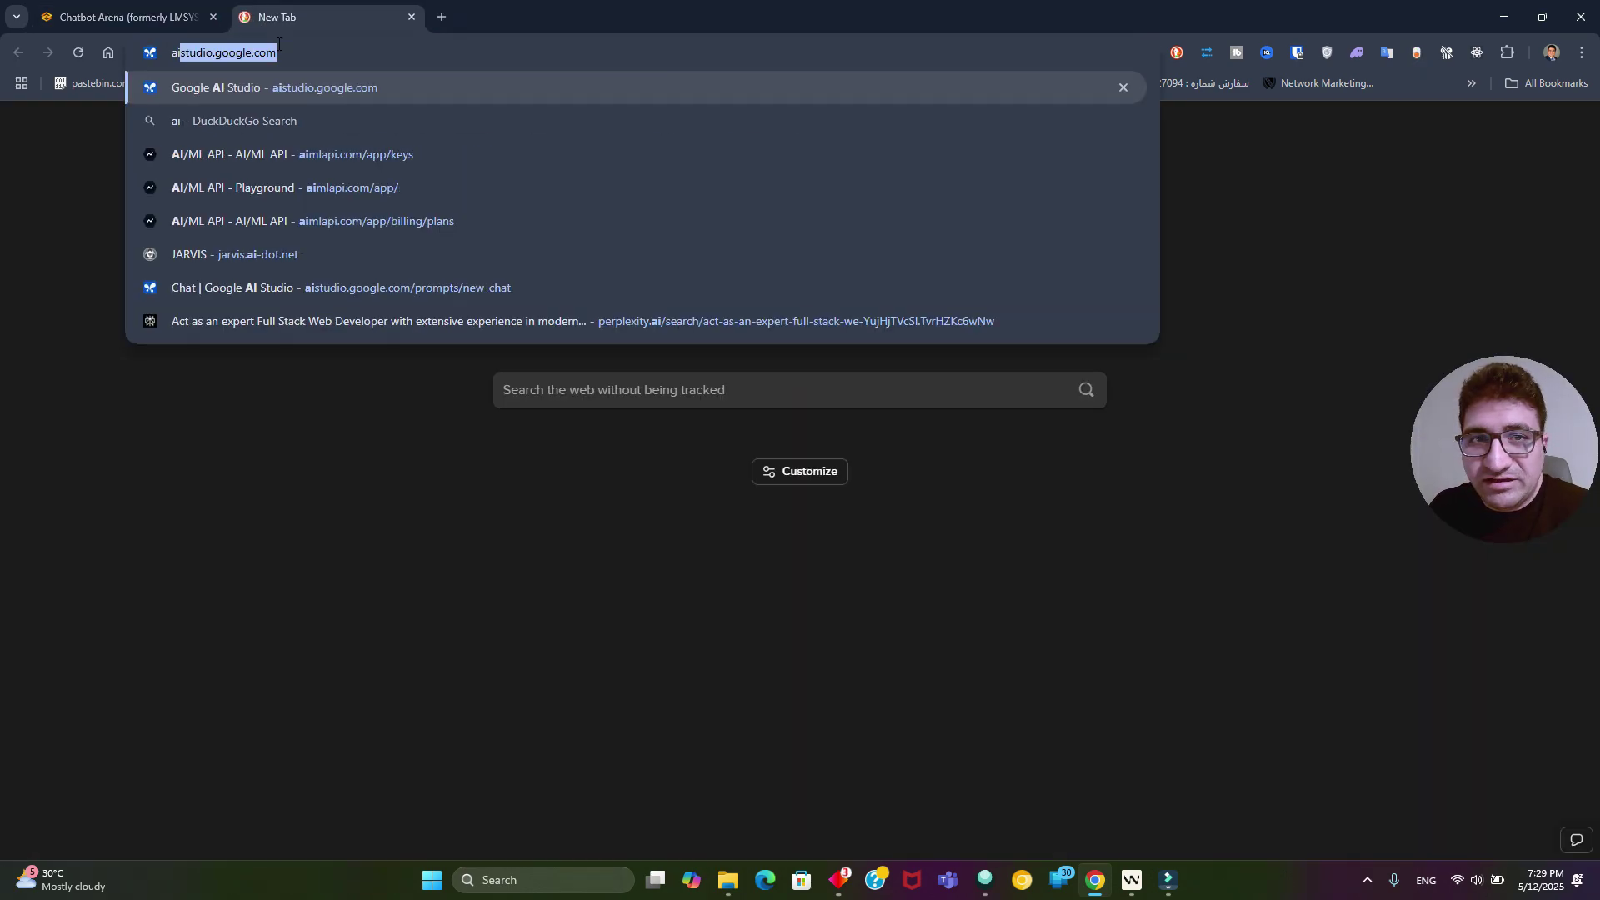
key("Return")
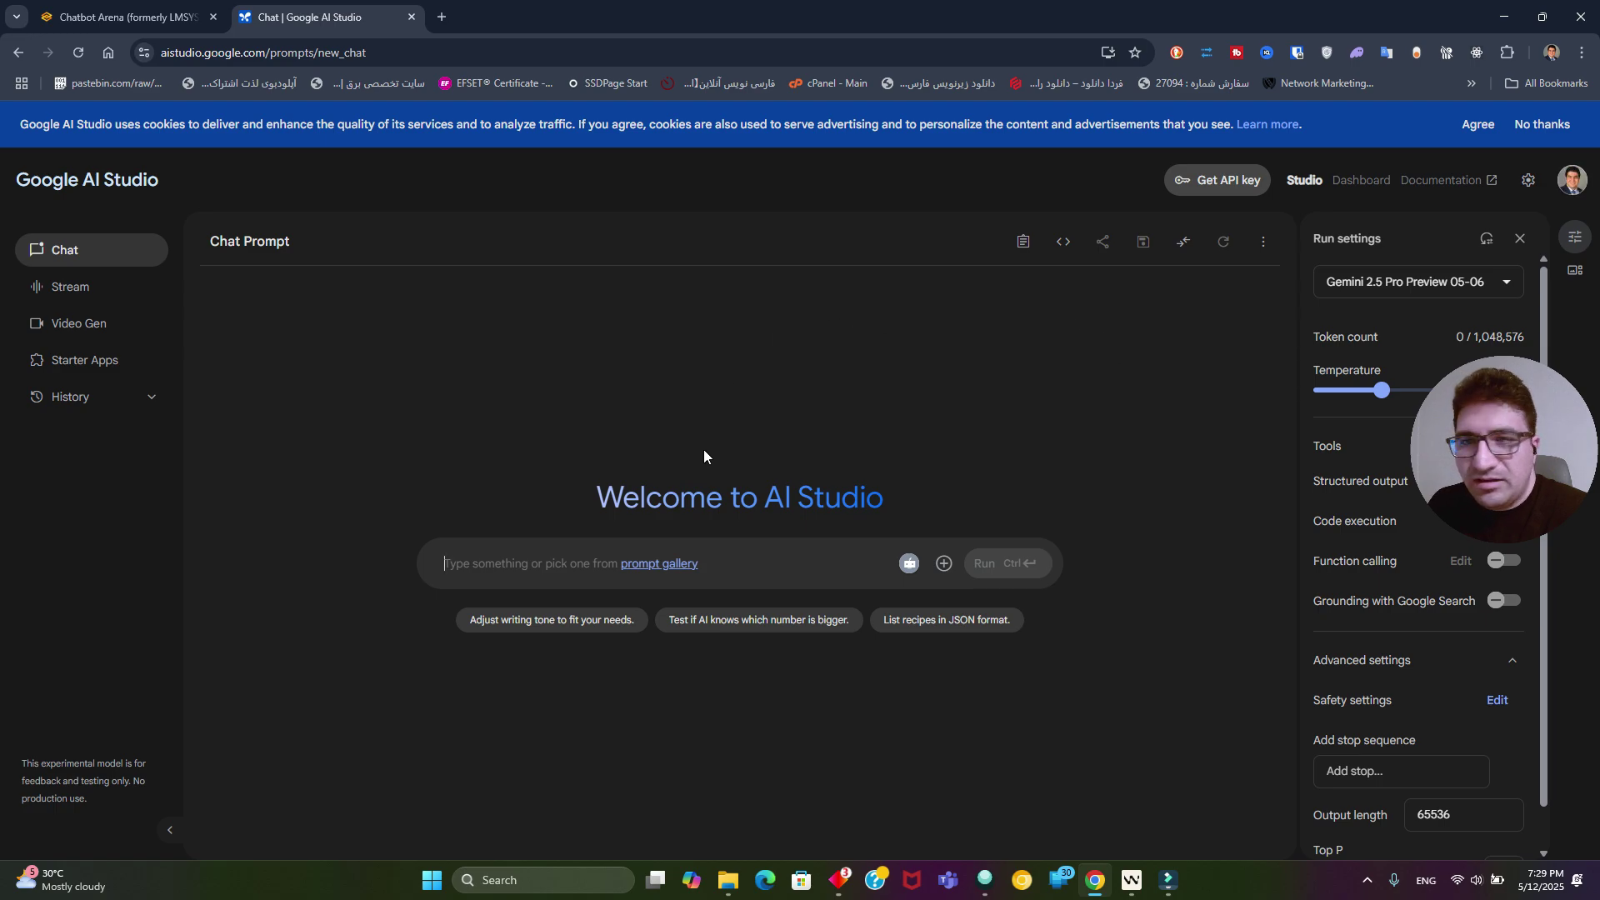
left_click(1454, 285)
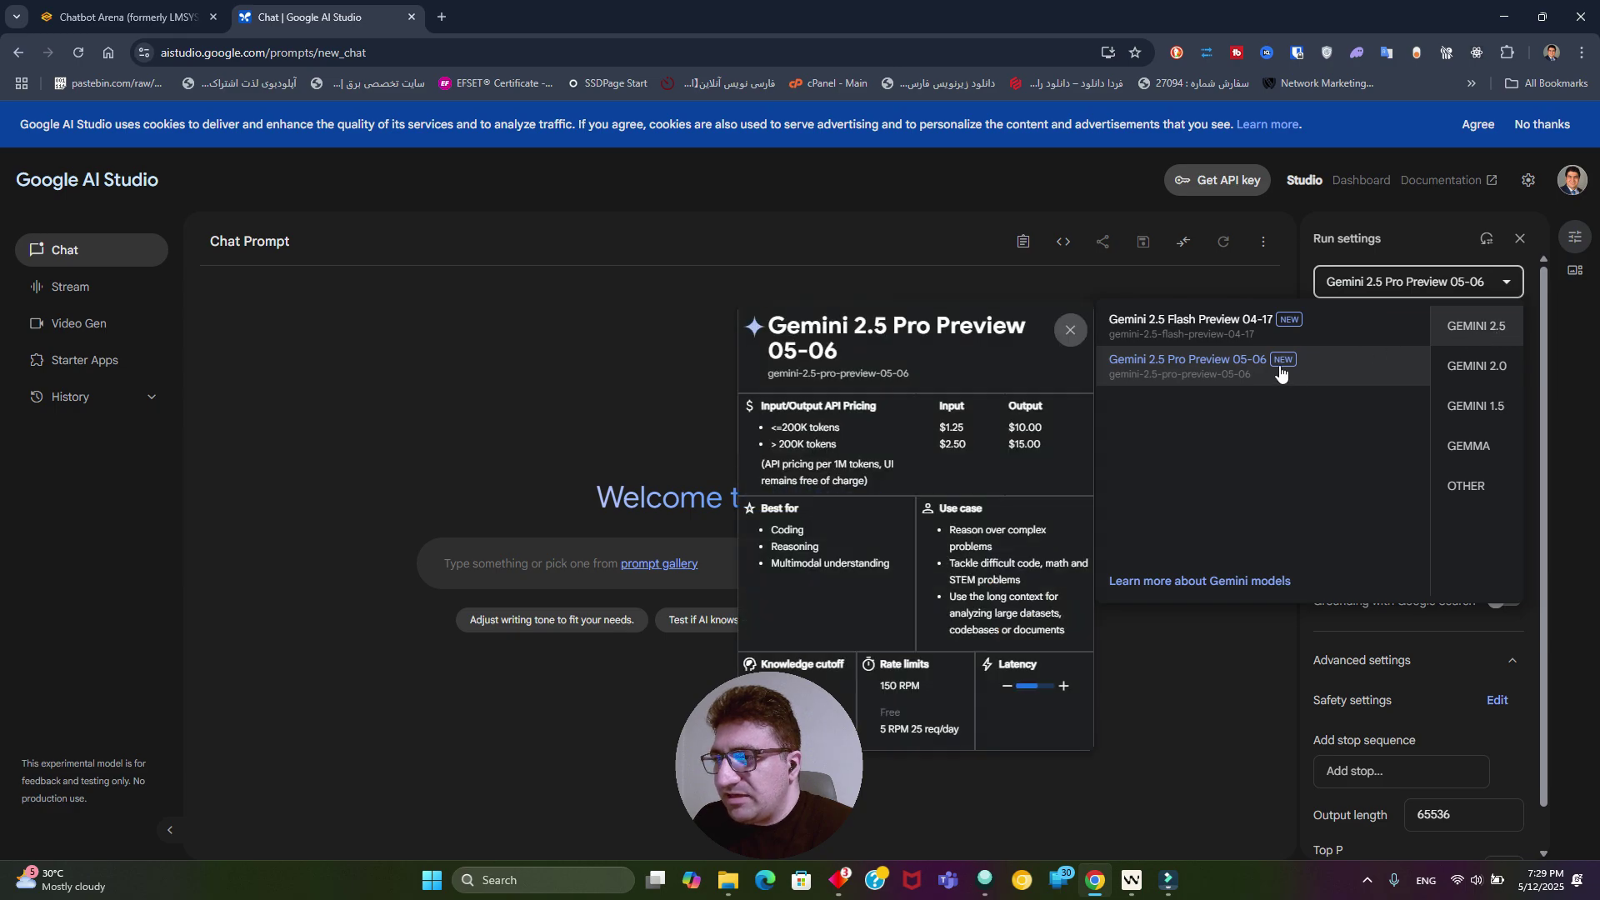
mouse_move(1187, 365)
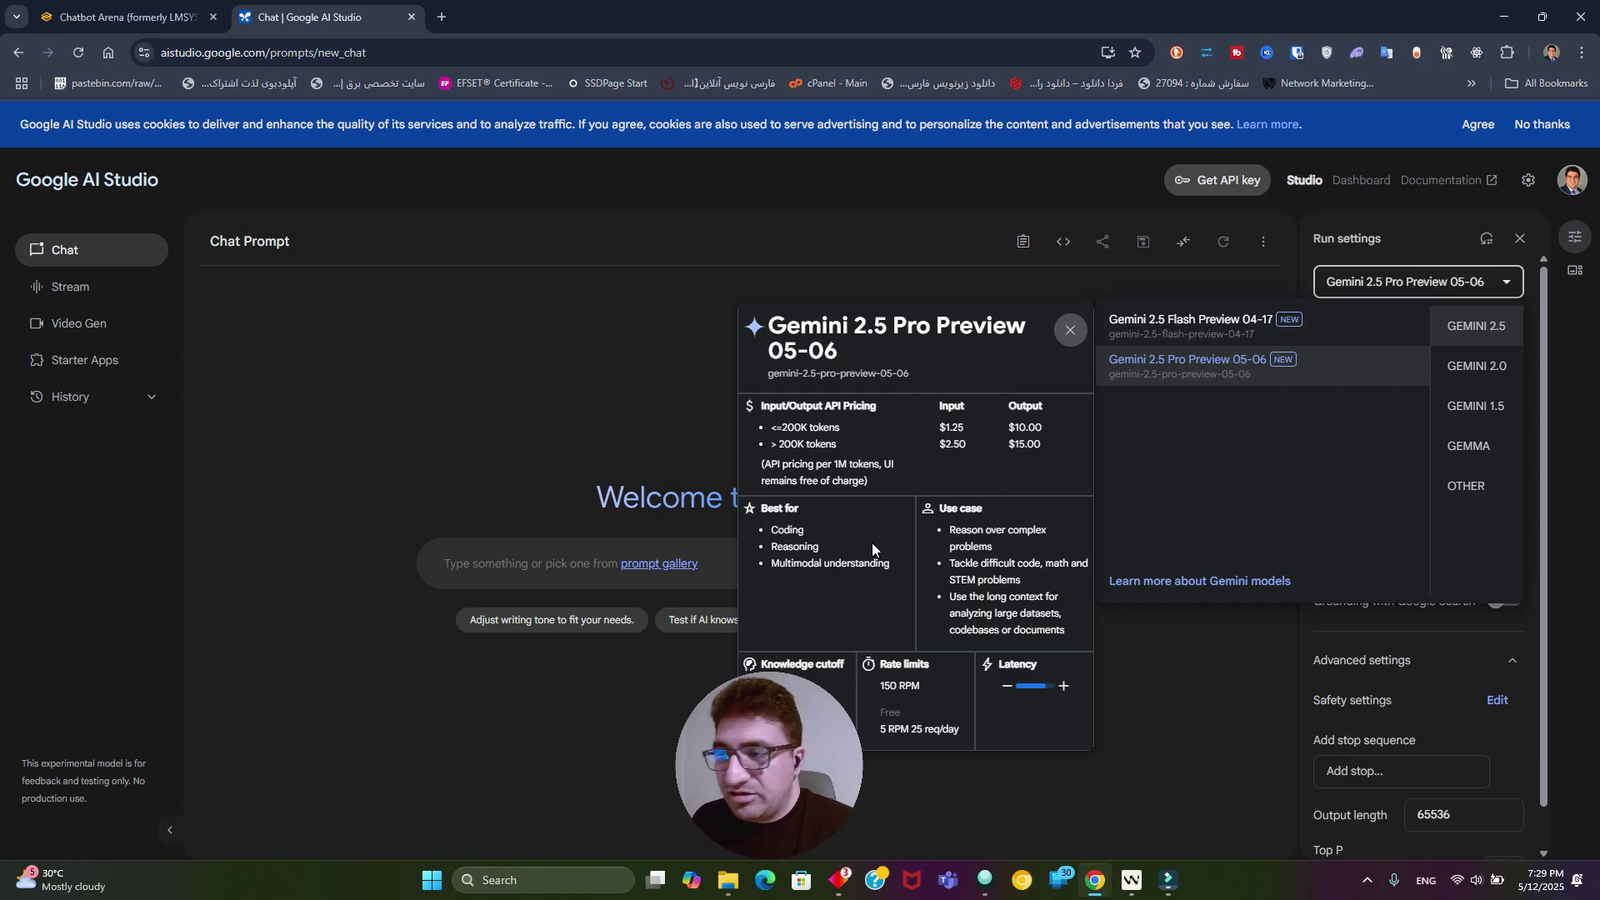
left_click(725, 450)
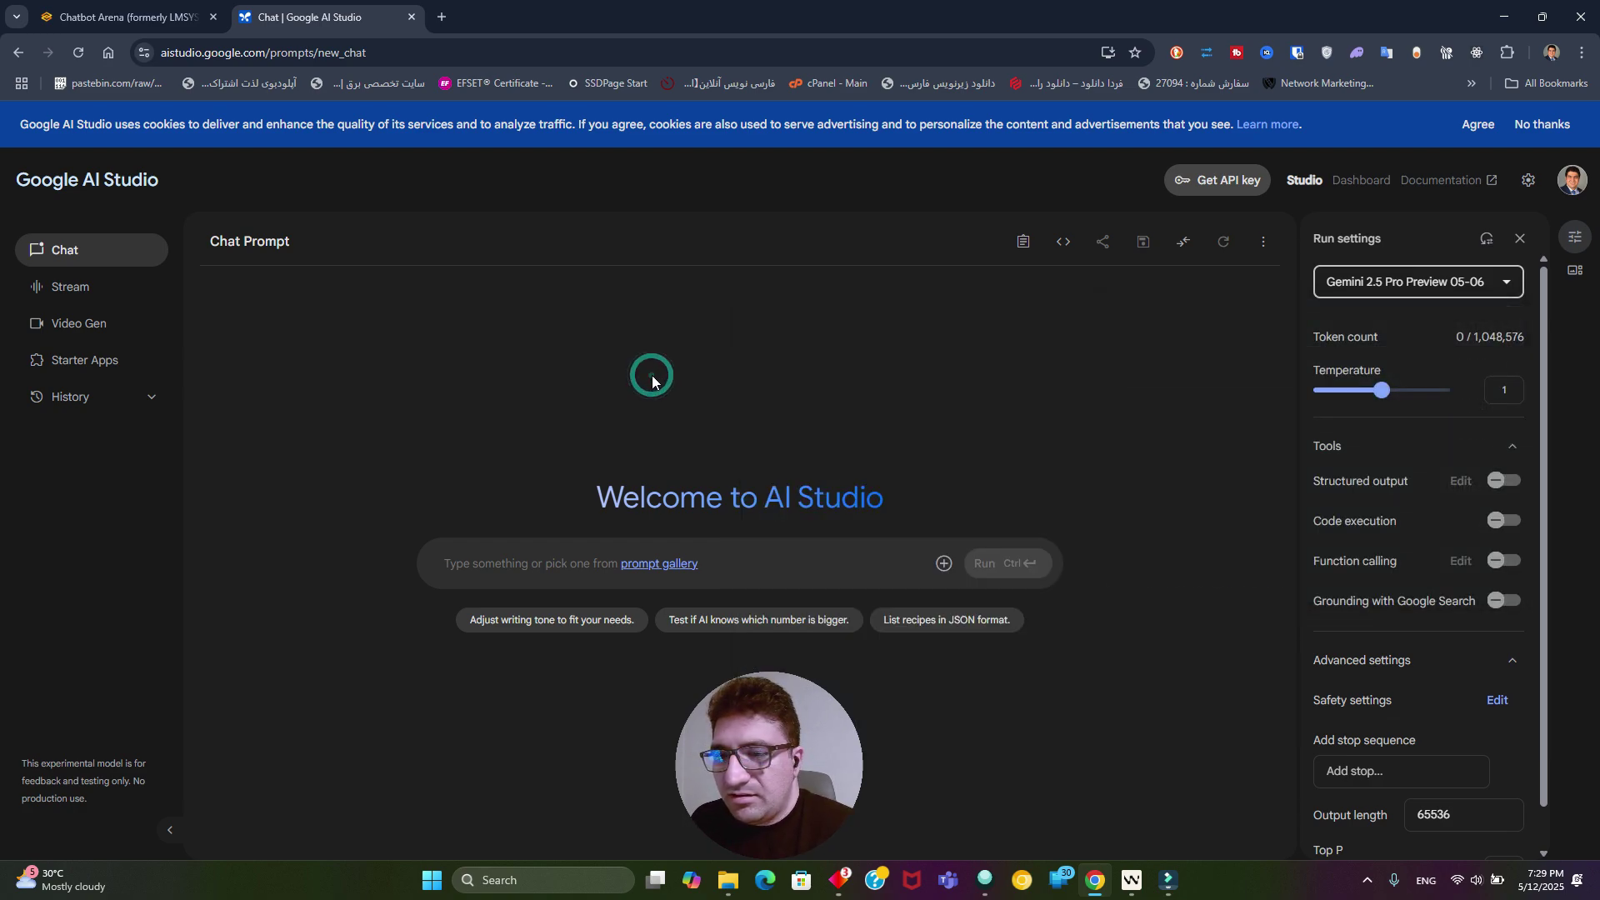
Open the Get API key page and scroll through the existing keys table.
left_click(1221, 182)
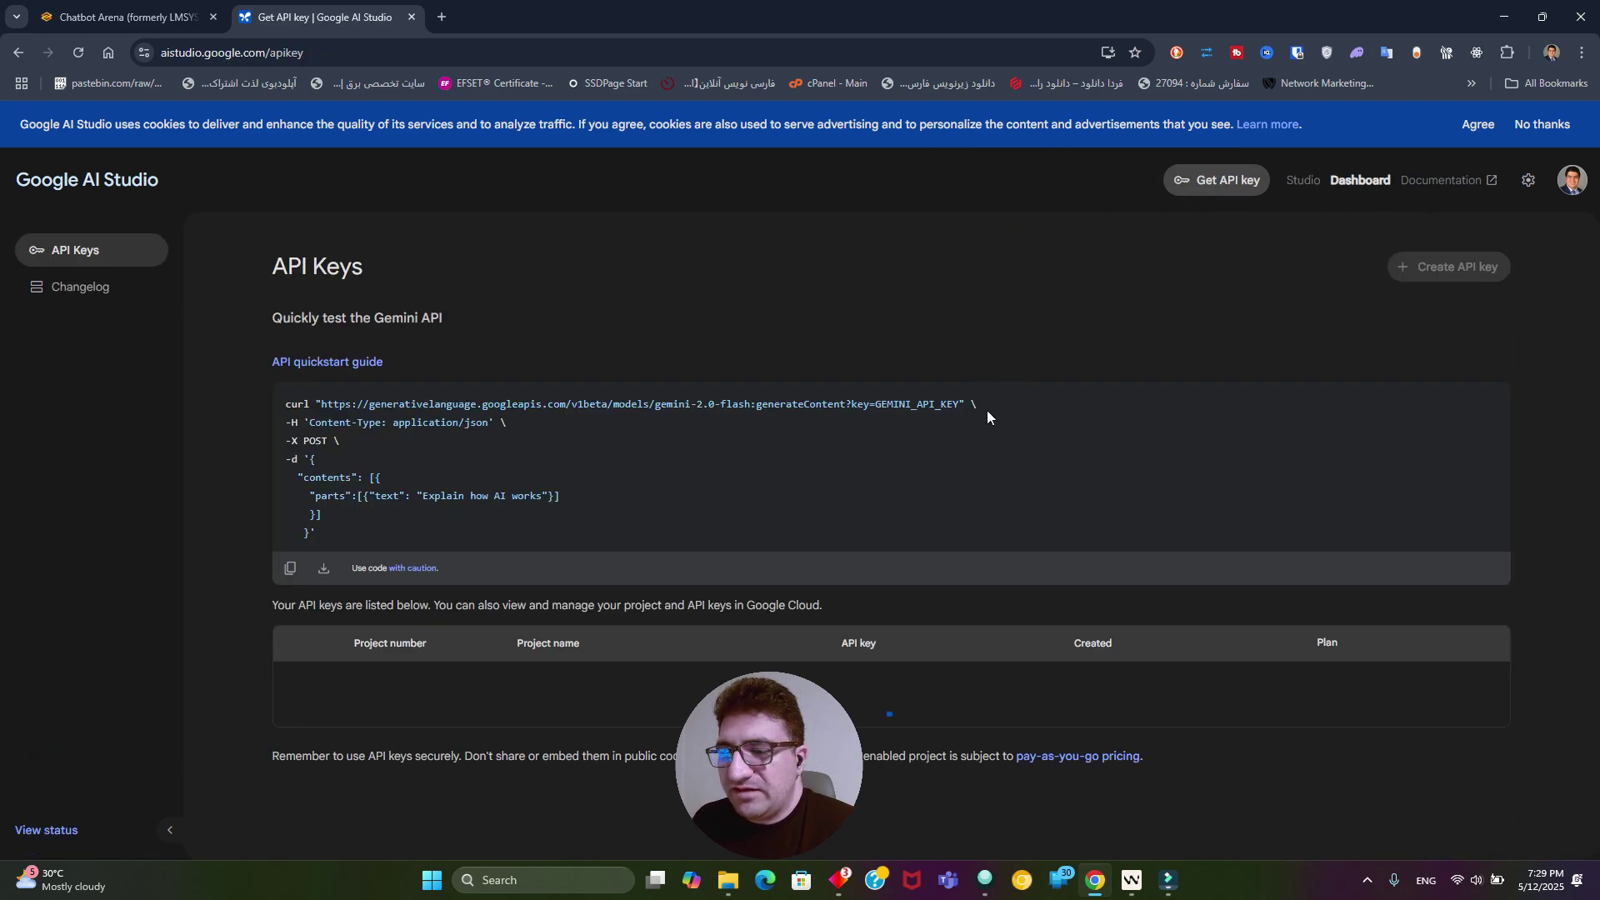
mouse_move(817, 741)
left_mouse_down()
mouse_move(1487, 436)
mouse_move(1548, 522)
left_mouse_up()
scroll(873, 692, "down", 2)
scroll(873, 692, "down", 3)
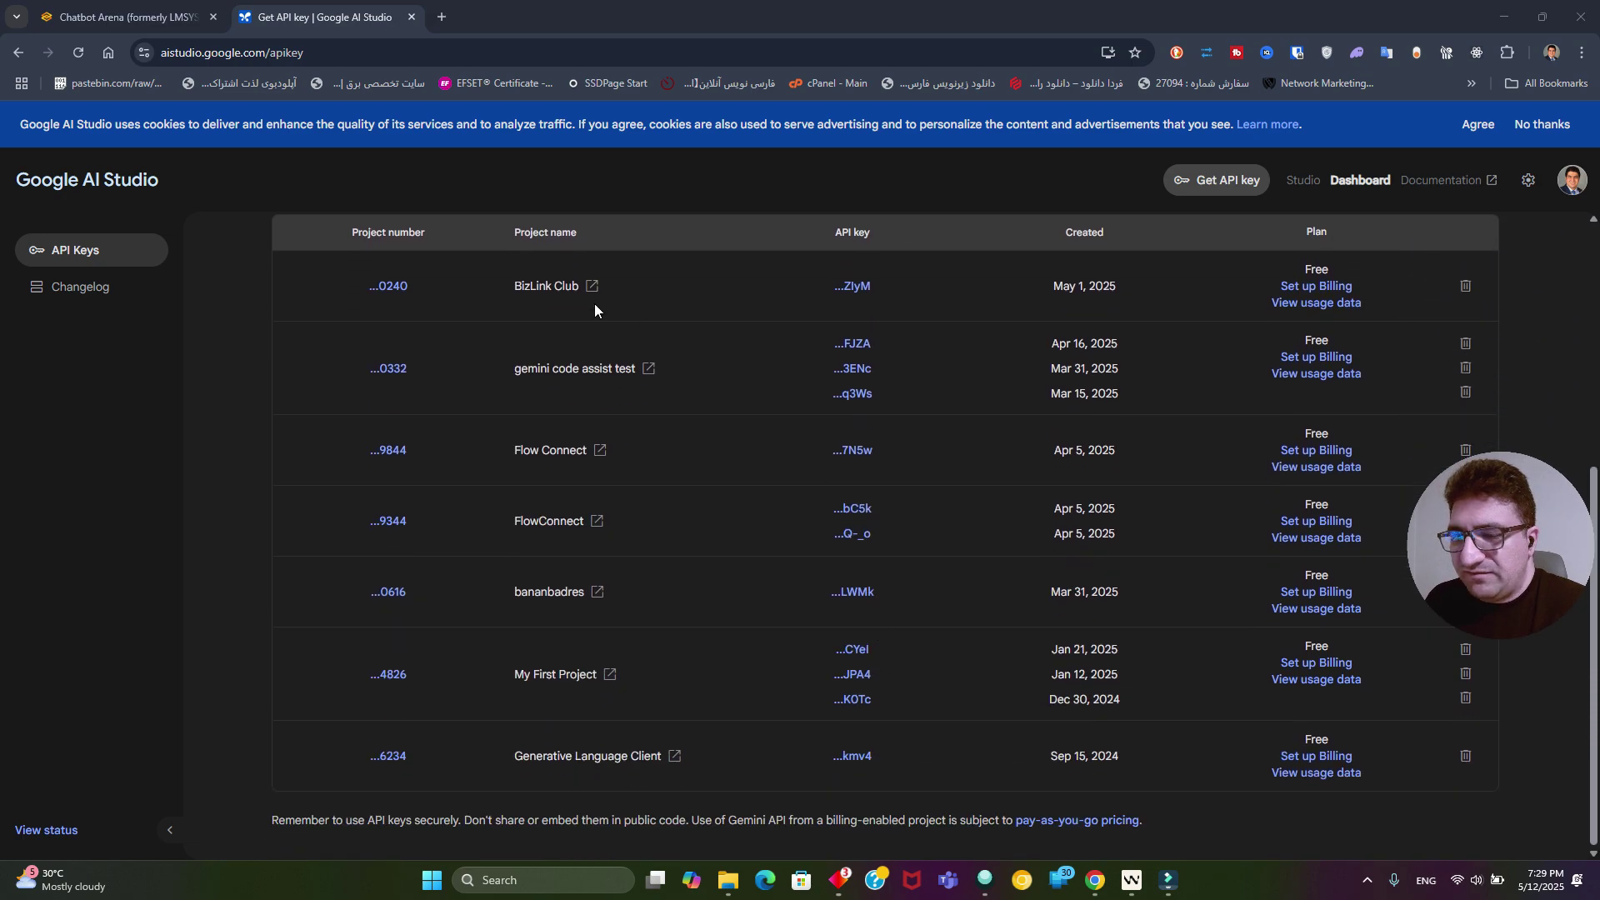
scroll(897, 528, "up", 5)
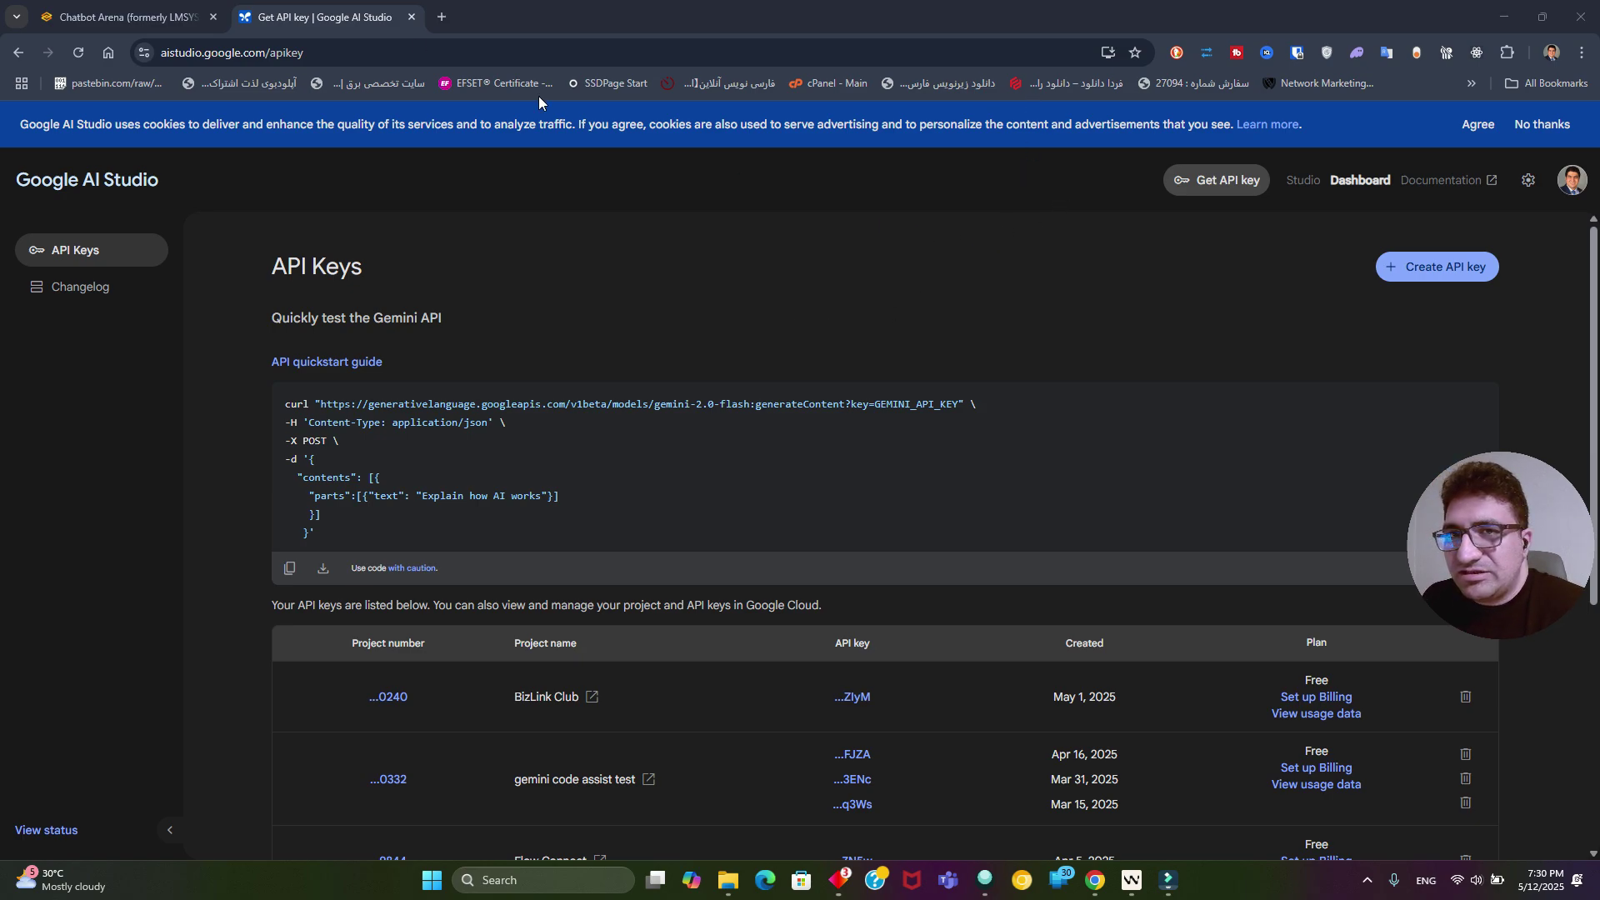
Open studio.firebase.google.com in a new tab and focus the Prototype an app prompt.
key("ctrl+t")
type("fire")
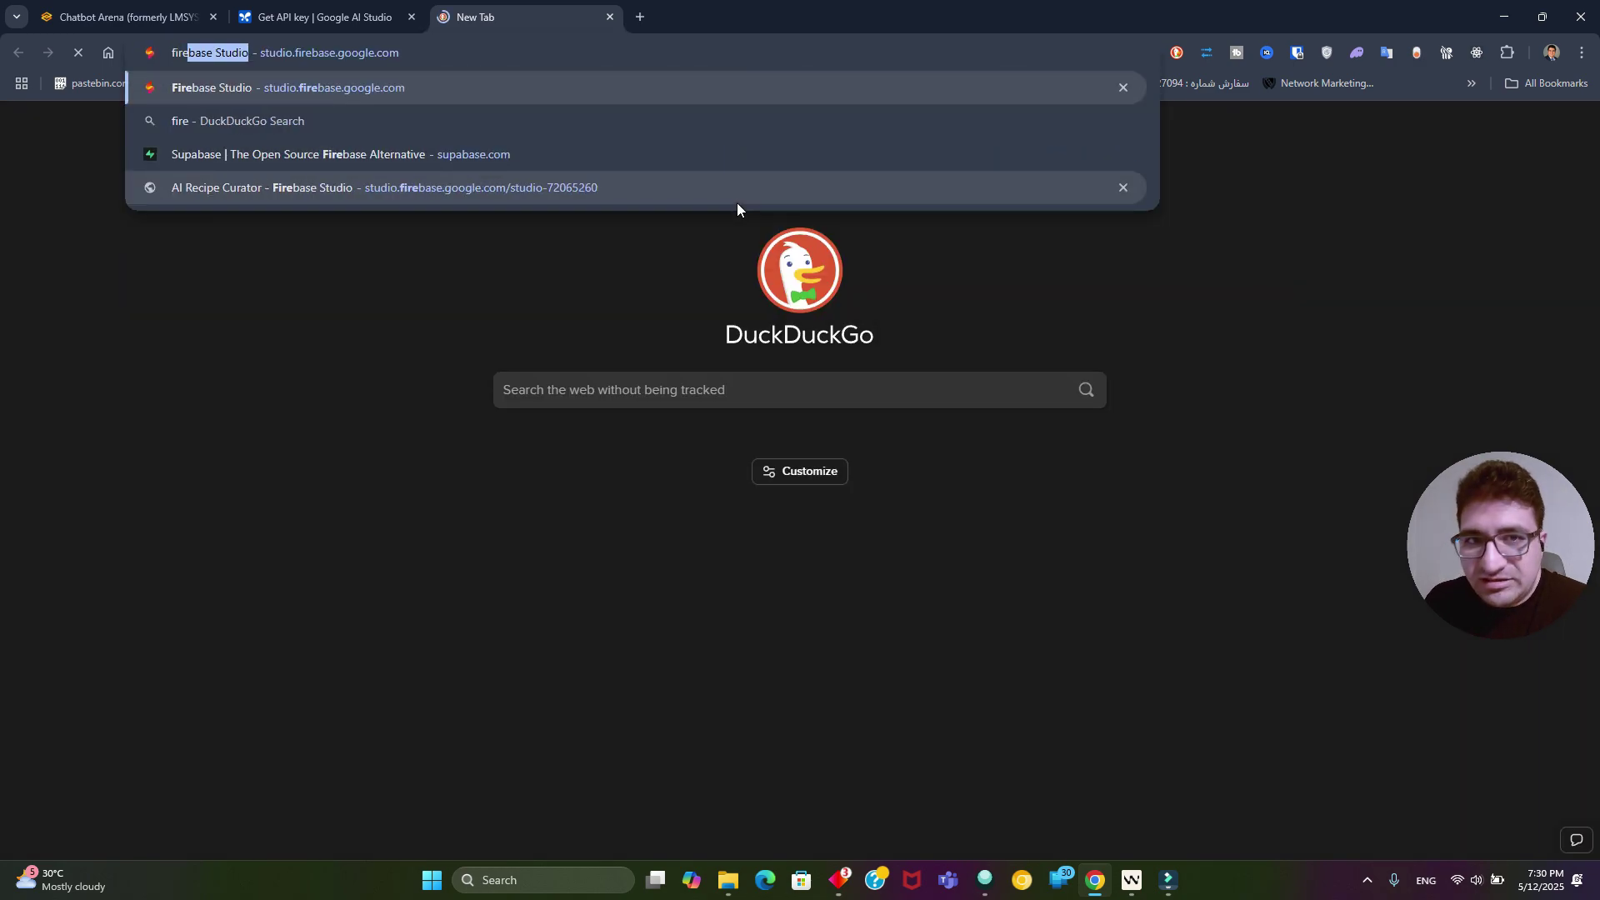
key("Return")
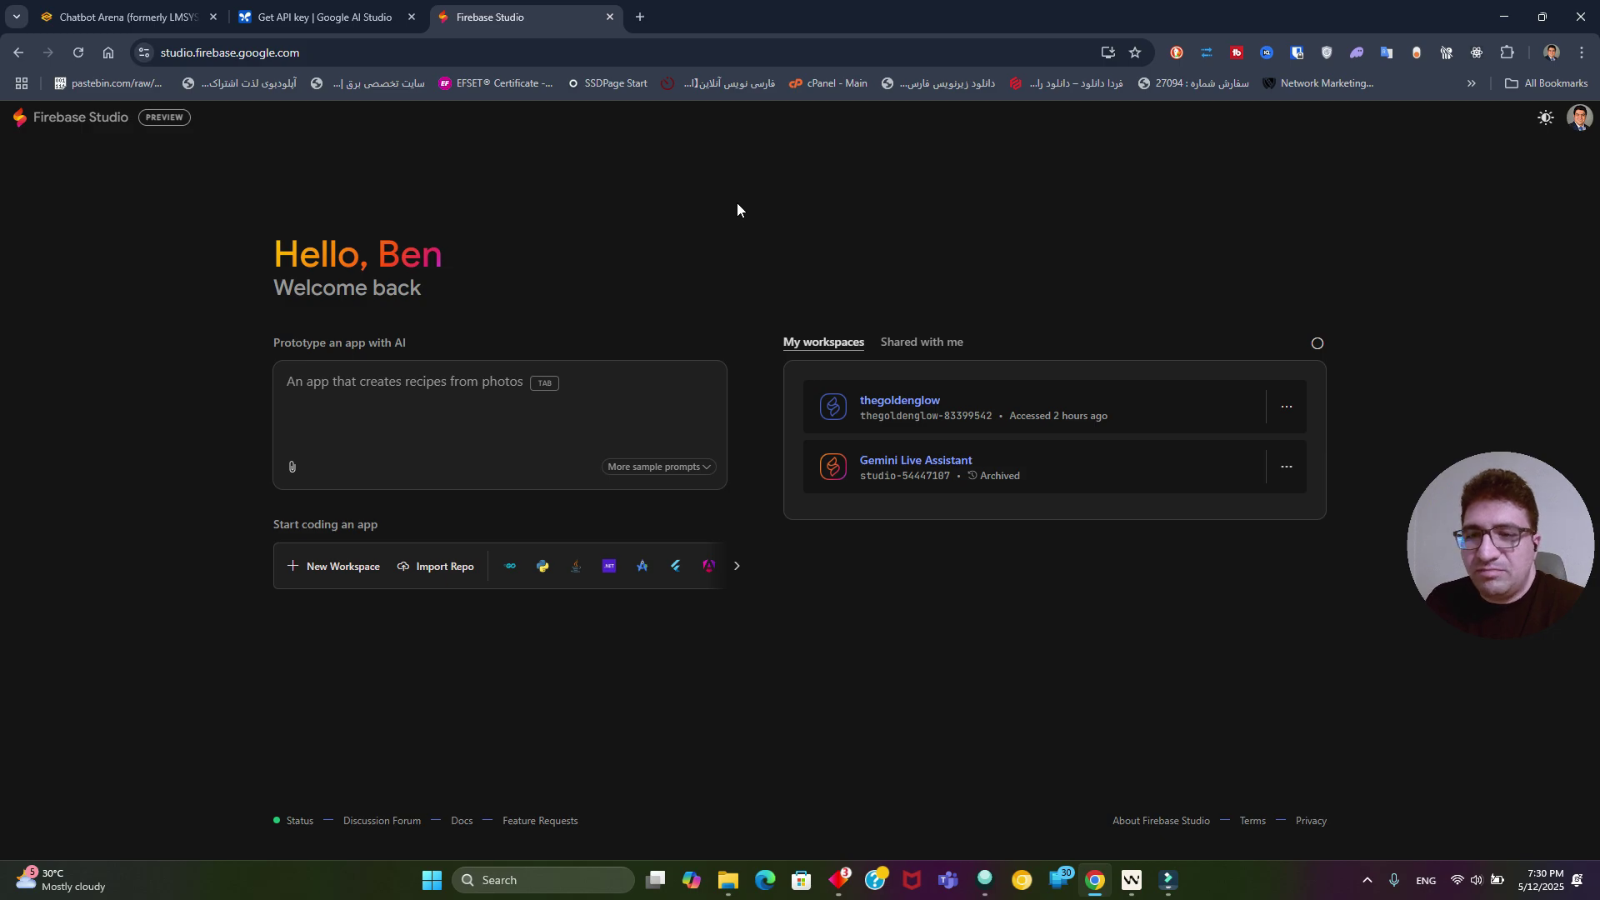
left_click(430, 400)
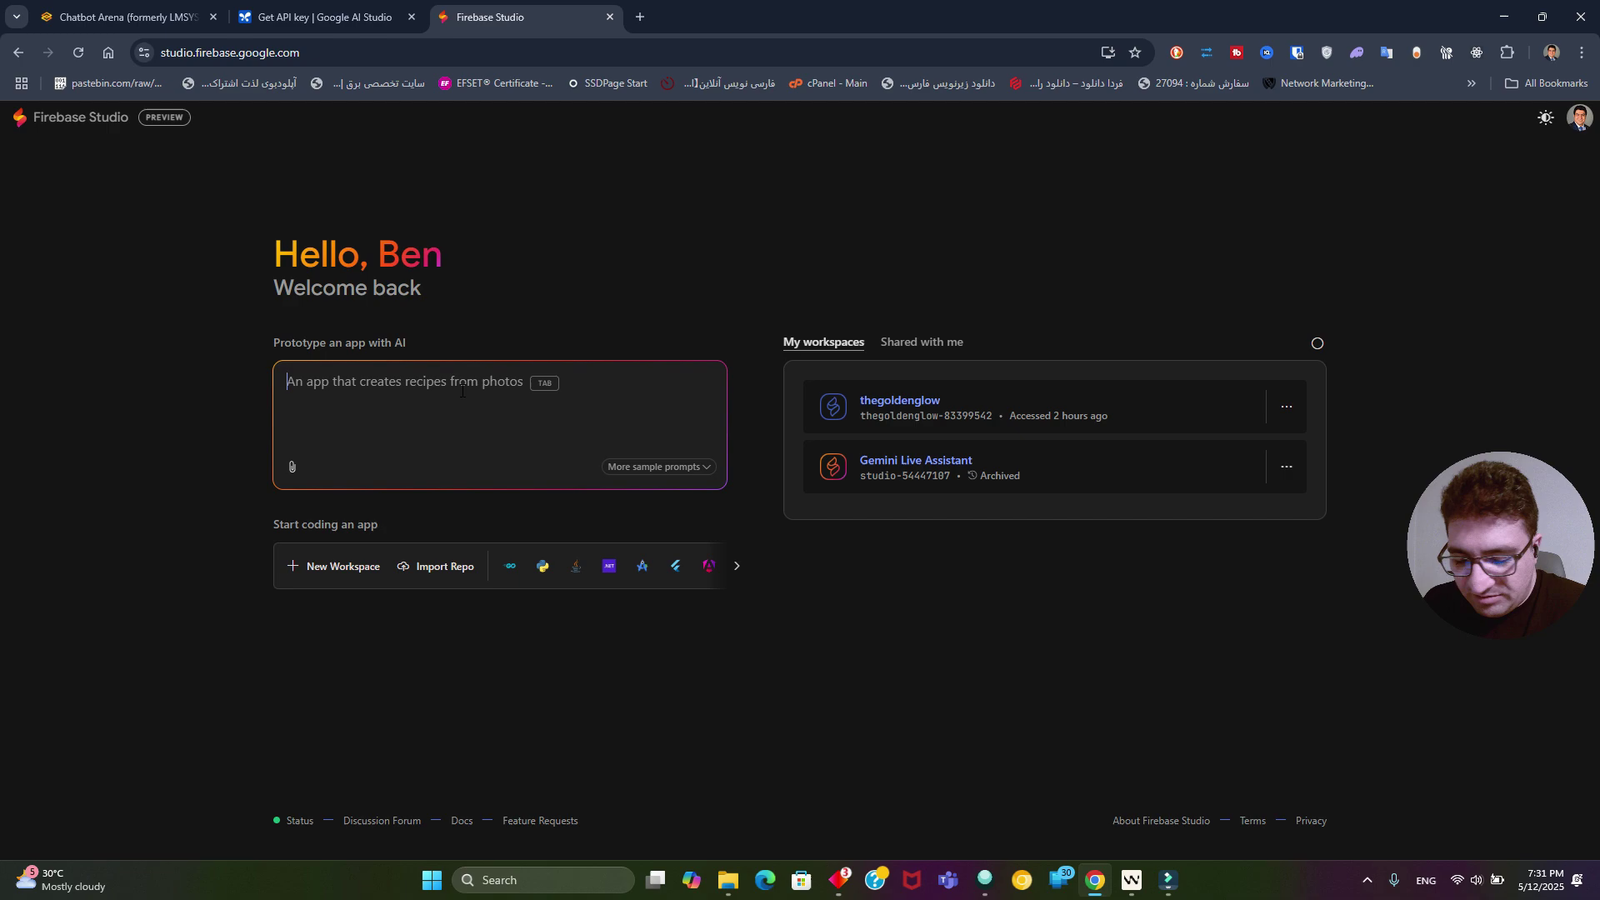
Submit a prompt for an admin dashboard with charts, team and data management pages.
type("create an")
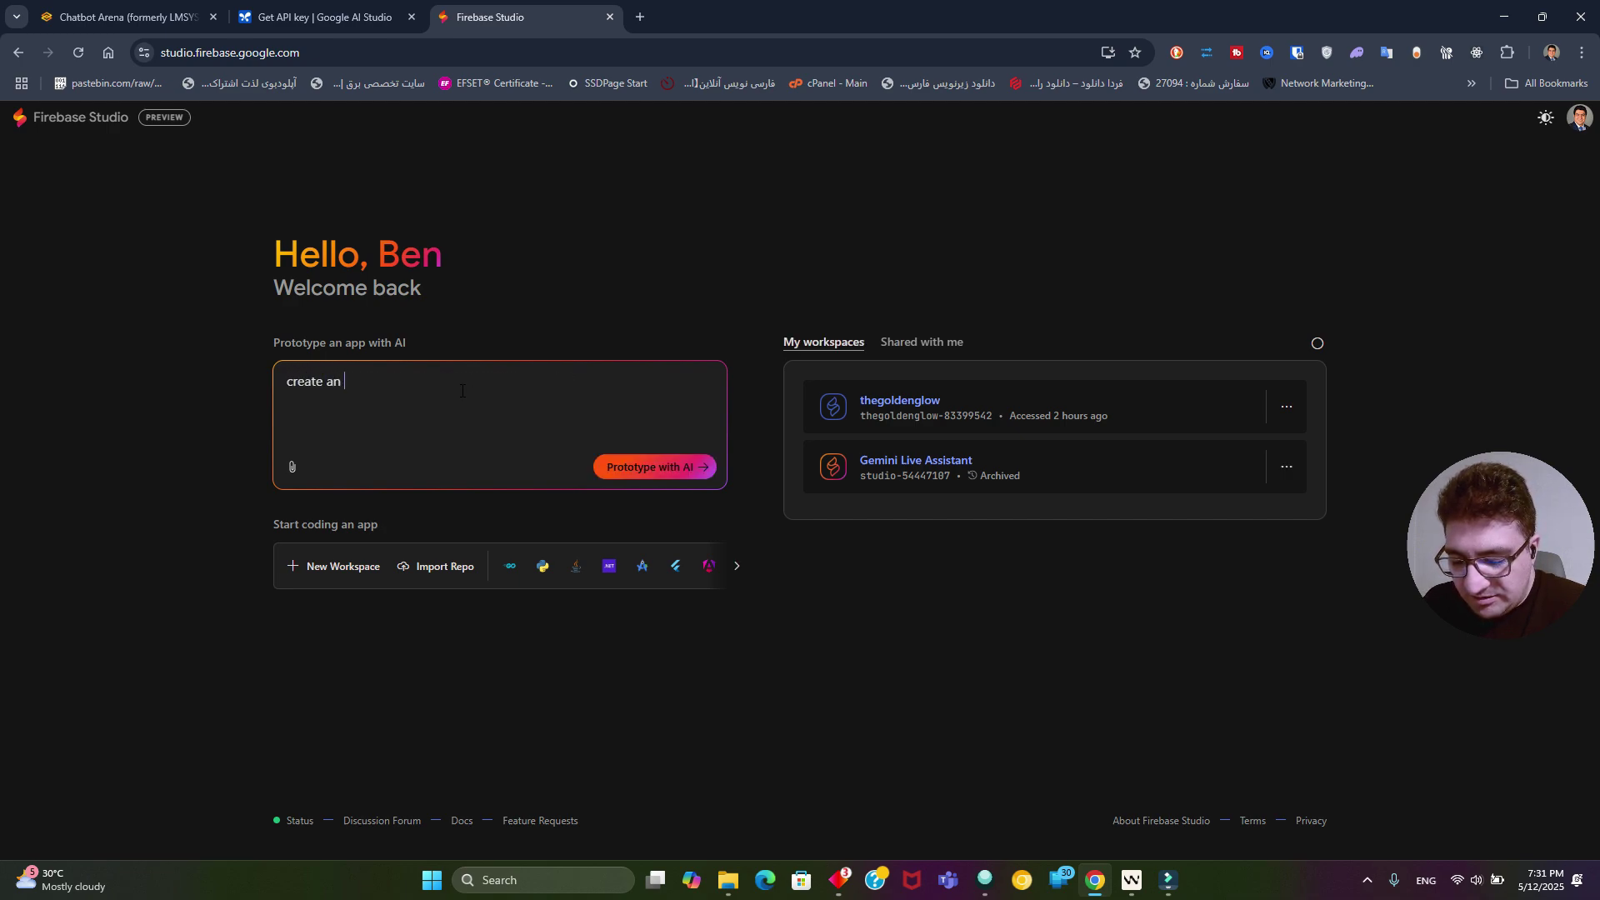
type(" admin dashbo")
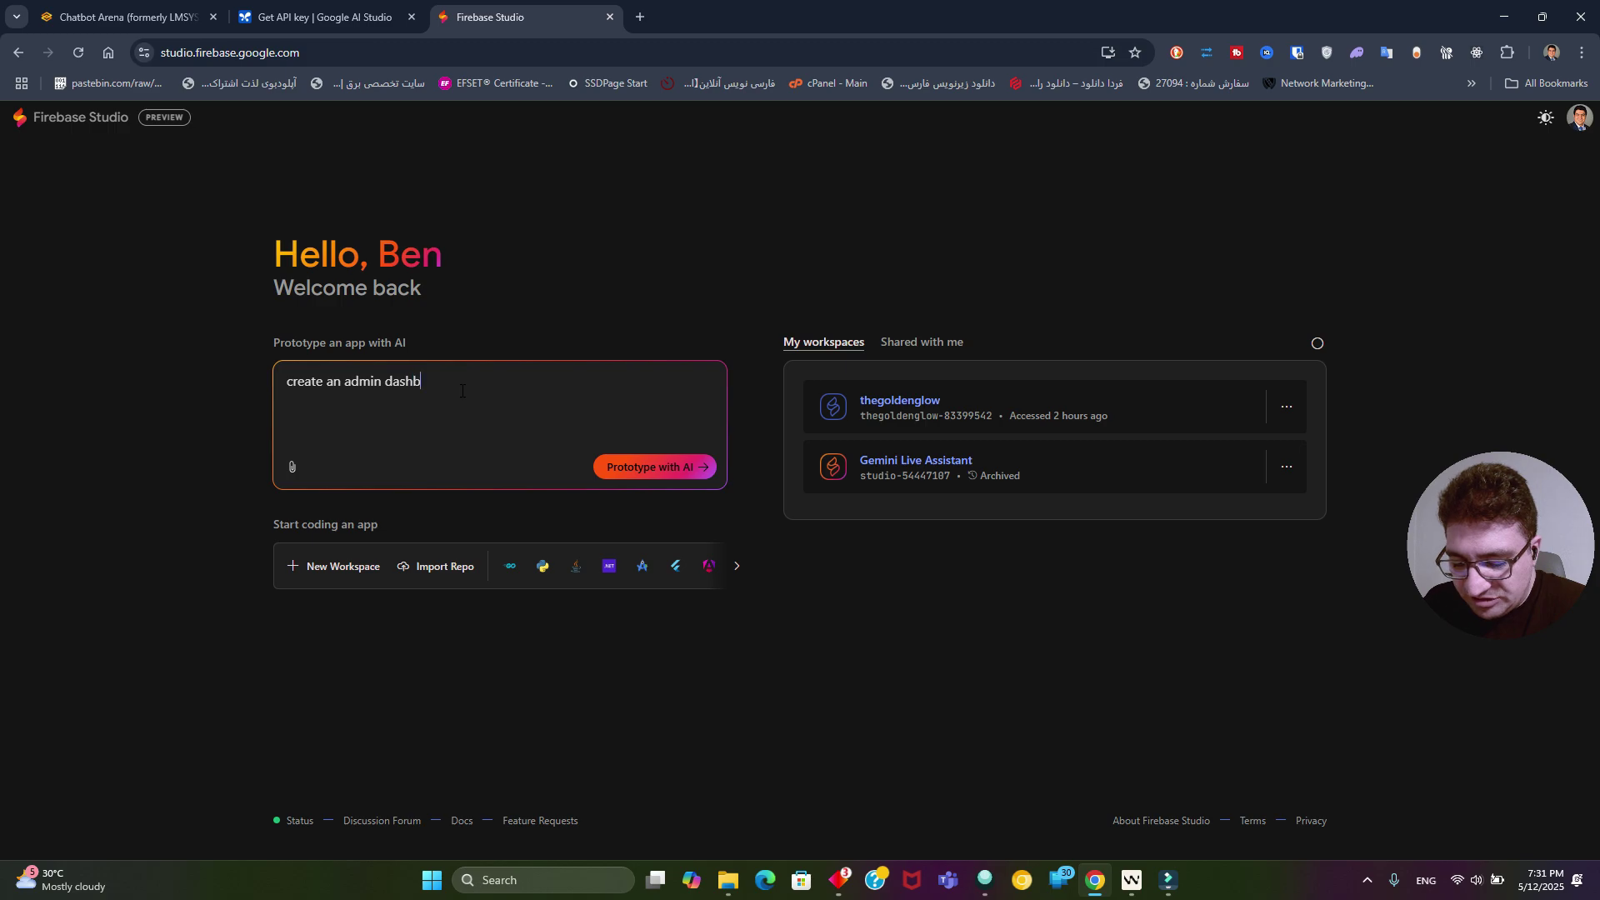
type("ard with charts and modern managin")
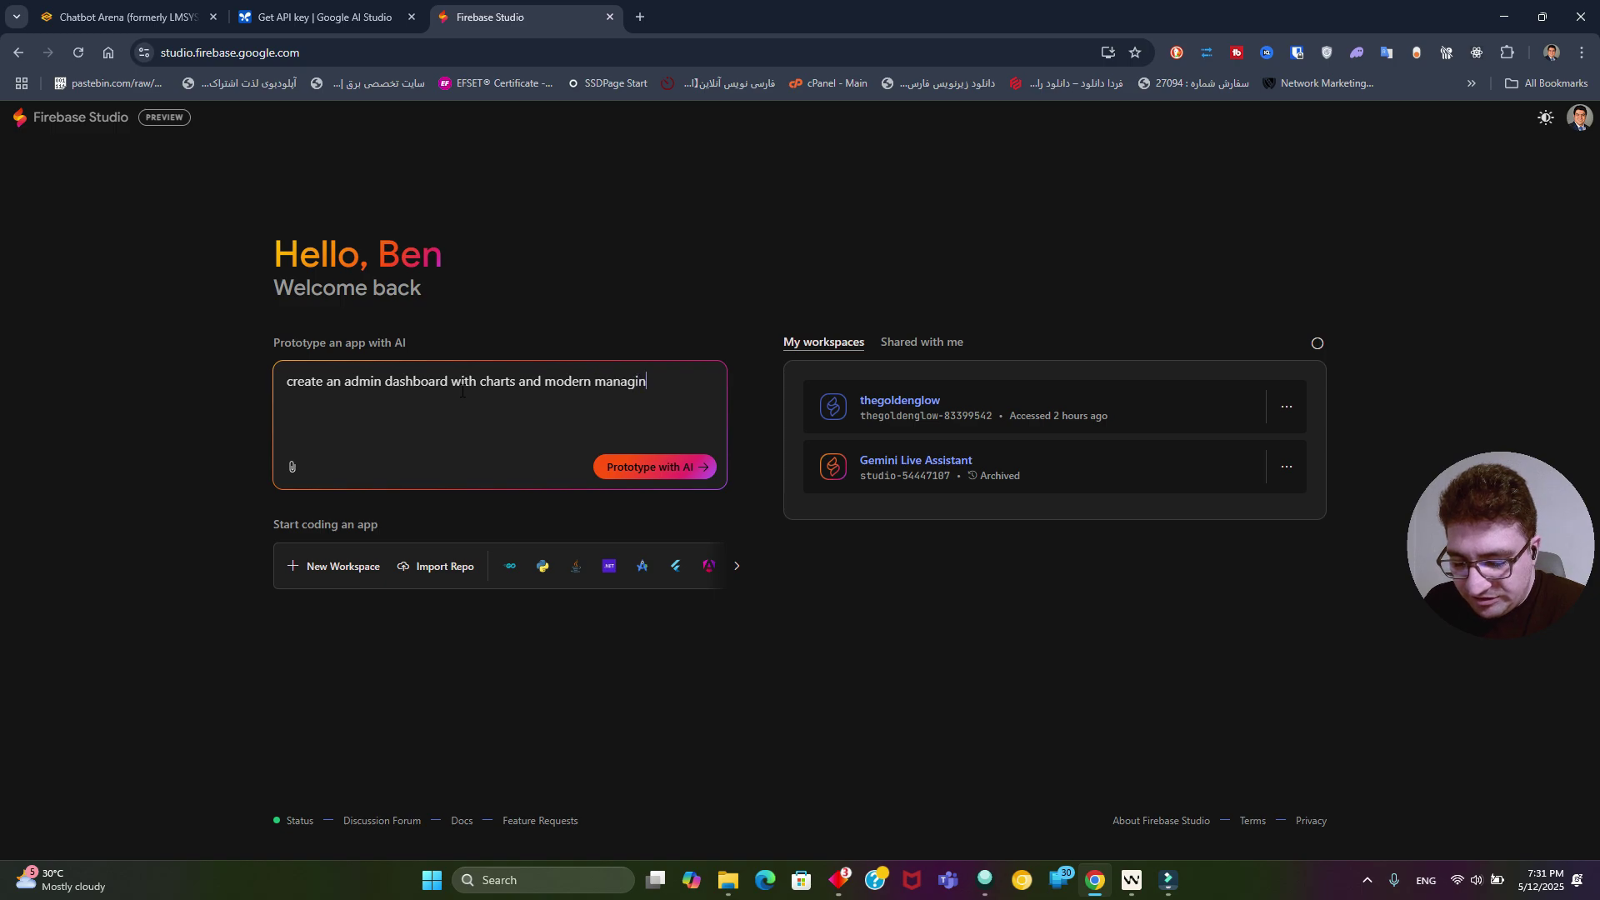
type("with managing data web pag")
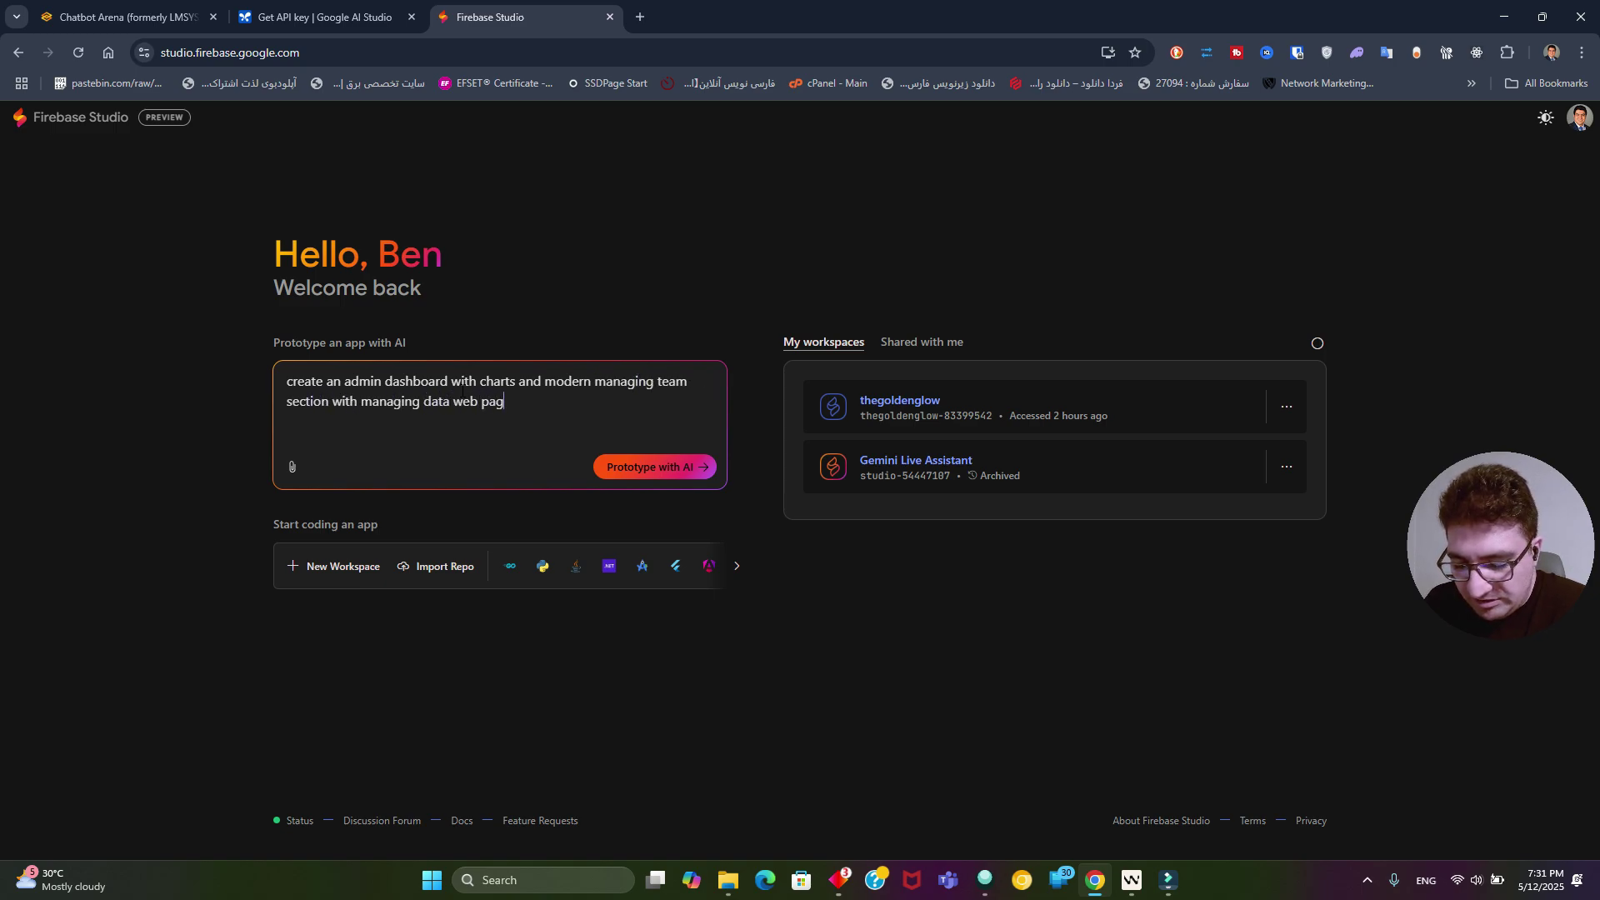
type("e.")
key("Return")
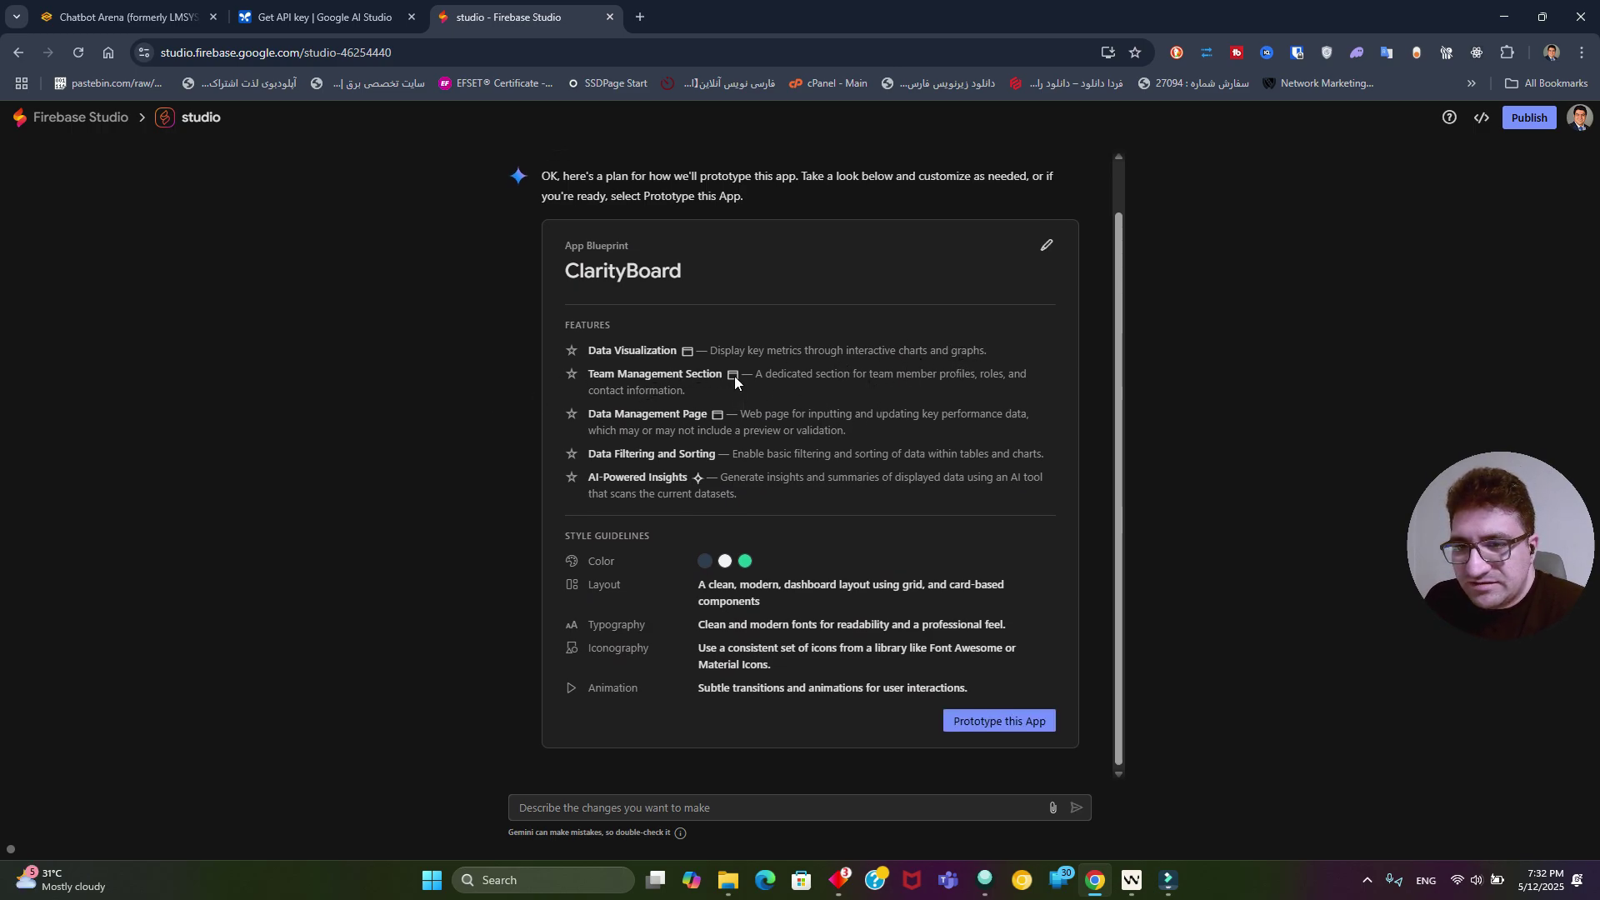
Start prototyping the ClarityBoard blueprint and let the file changes generate.
left_click(1014, 724)
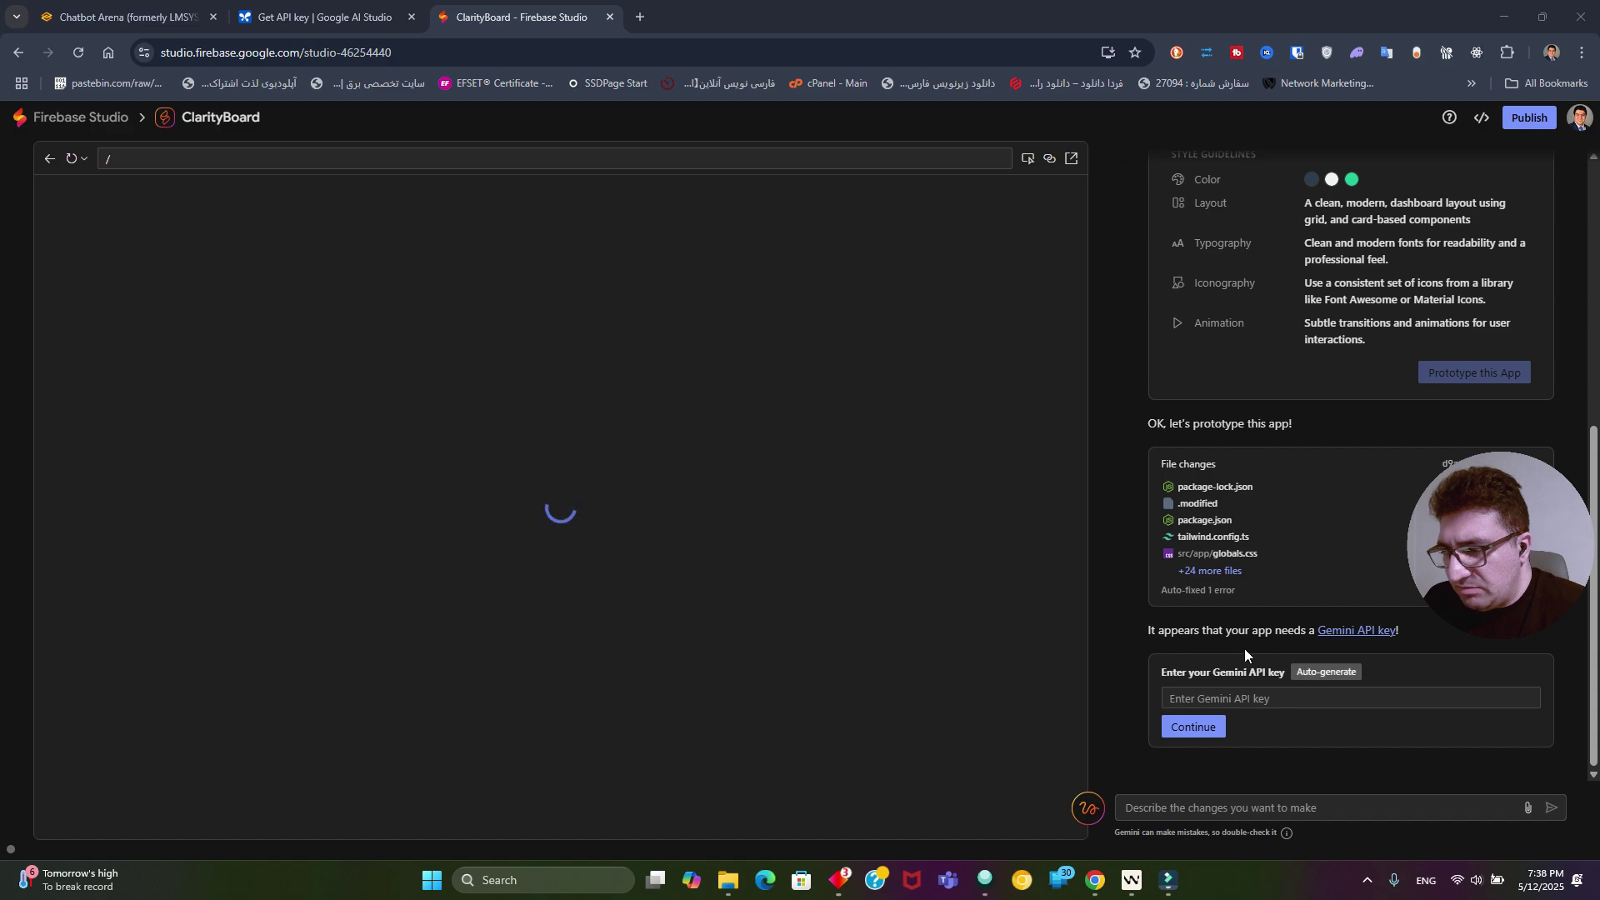
Create a new Gemini API key in AI Studio and paste it into ClarityBoard's key field.
left_click(1280, 701)
left_click(317, 16)
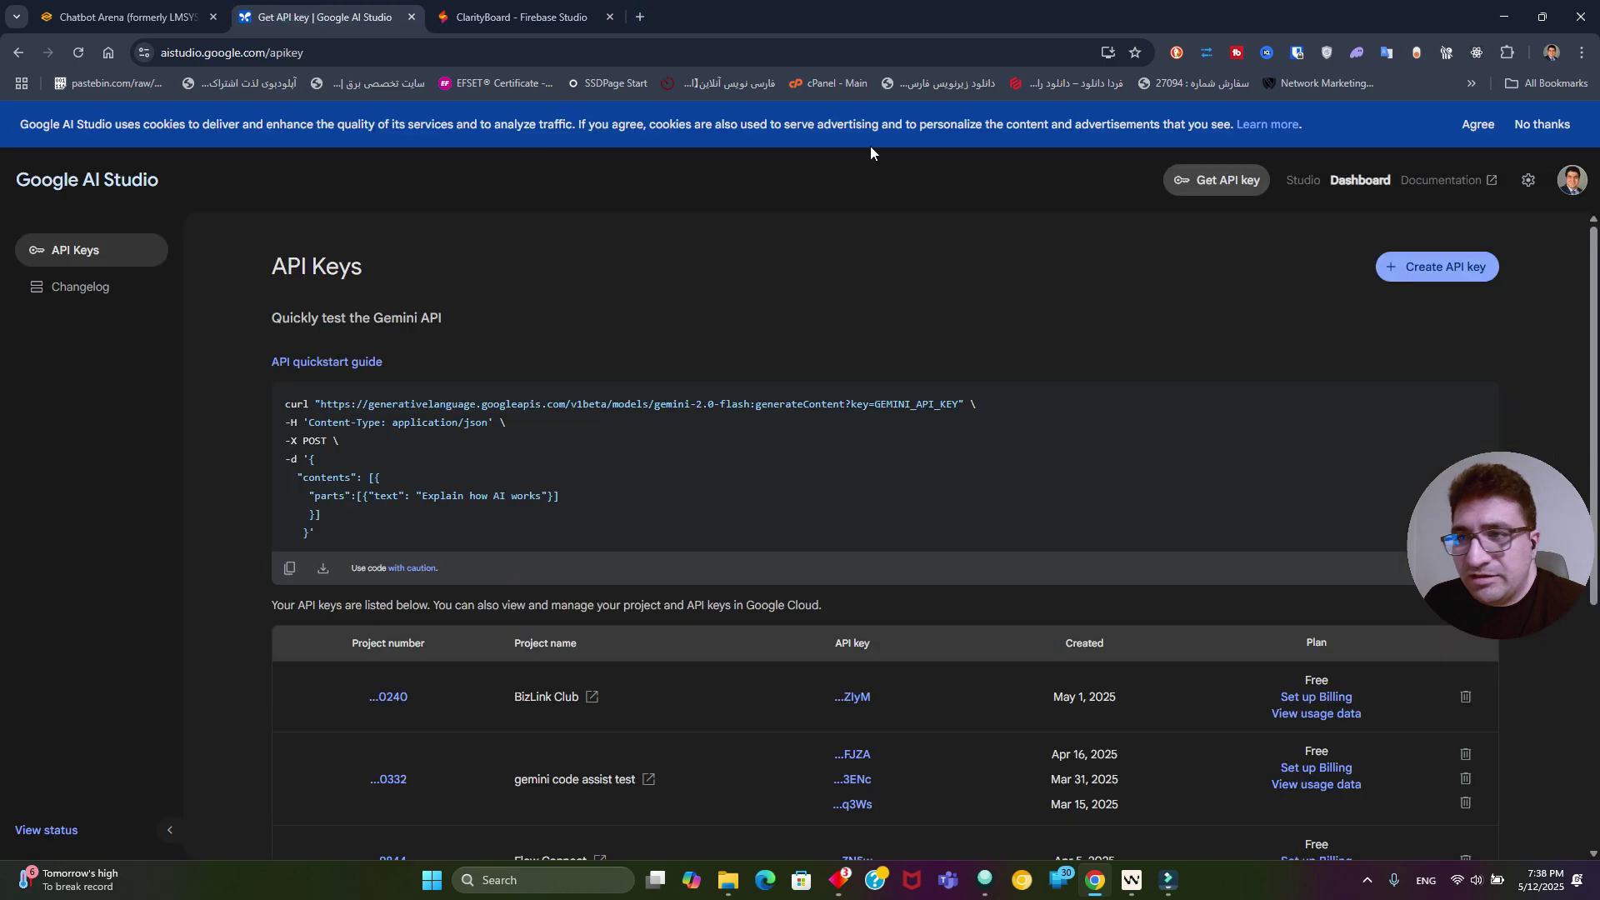
scroll(923, 573, "down", 5)
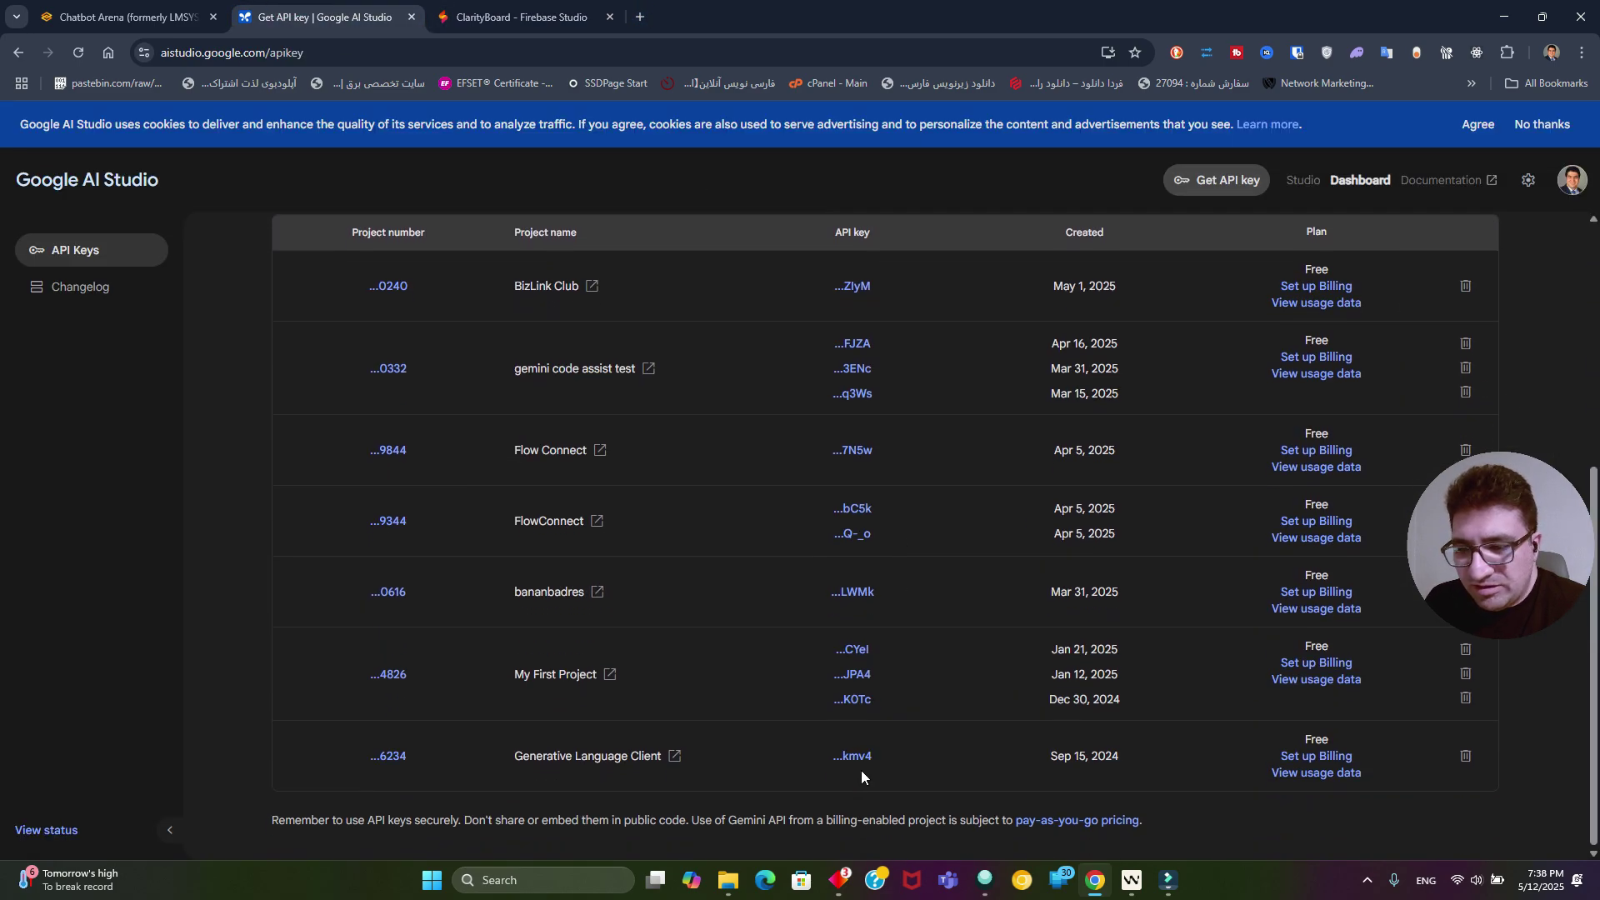
left_click(853, 756)
left_click(829, 515)
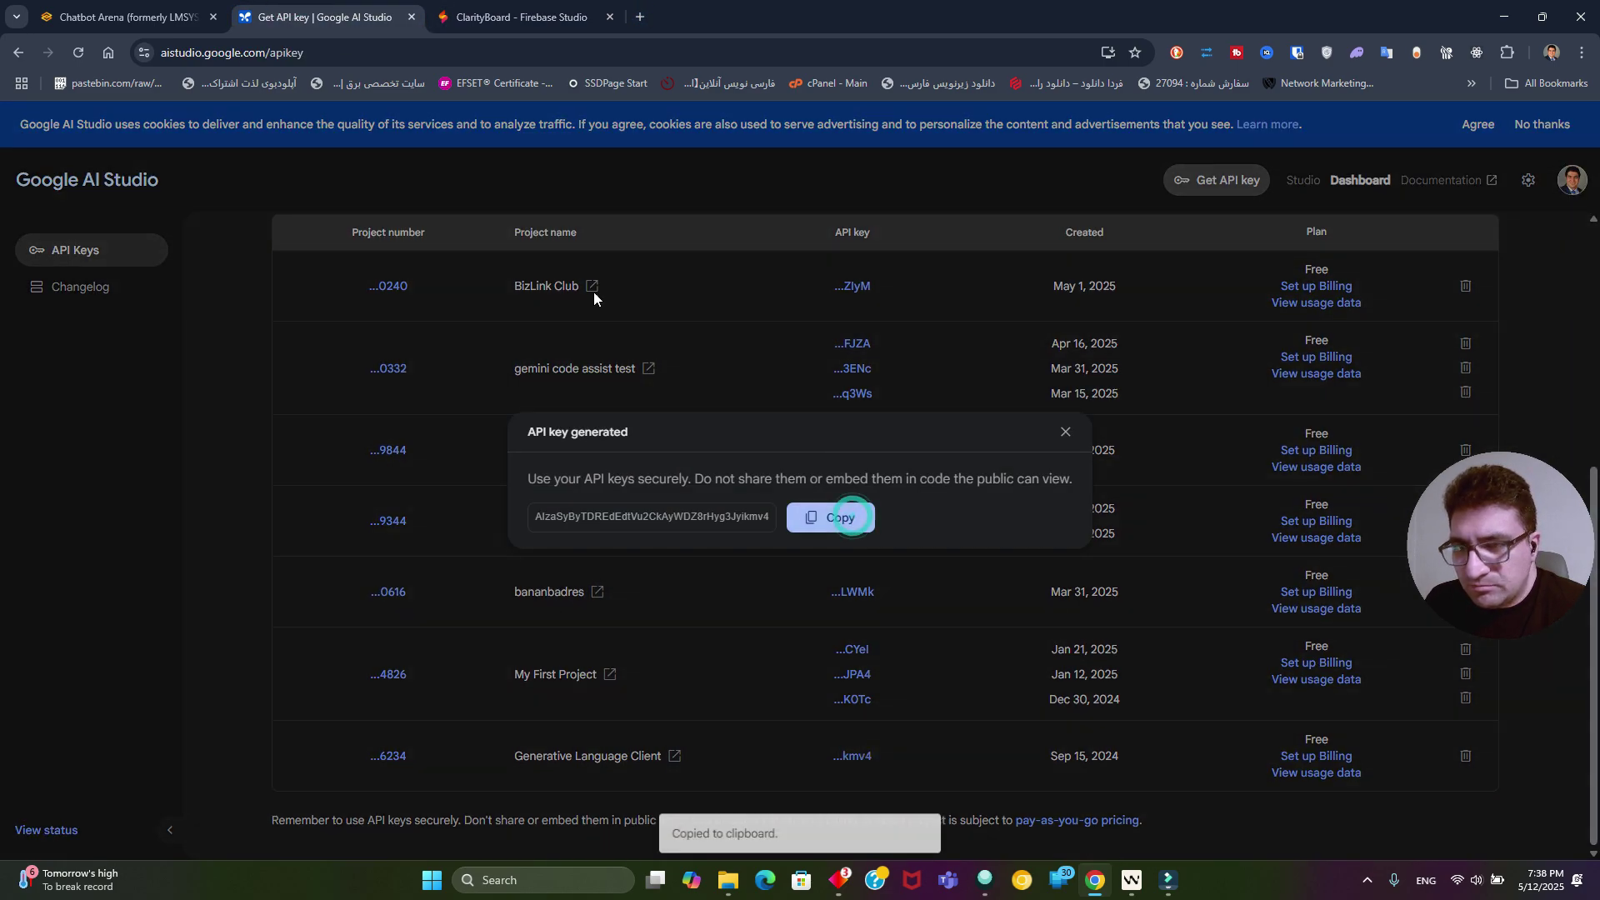
left_click(500, 17)
key("ctrl+v")
key("Return")
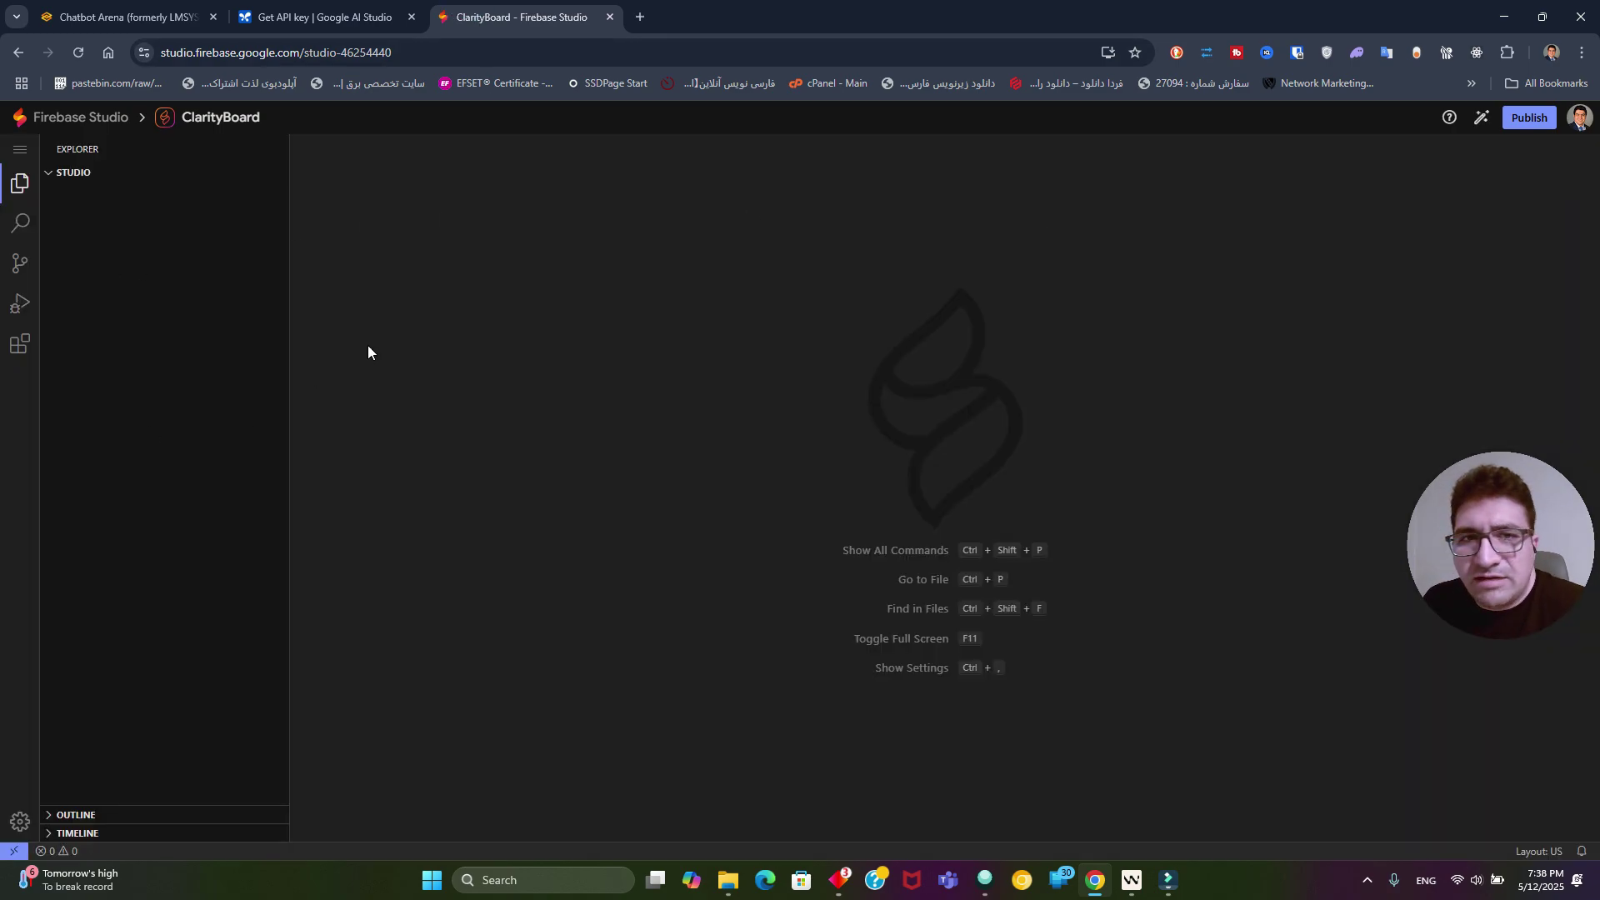
Switch to the prototype preview and generate the AI-Powered Insights summary.
left_click(1479, 122)
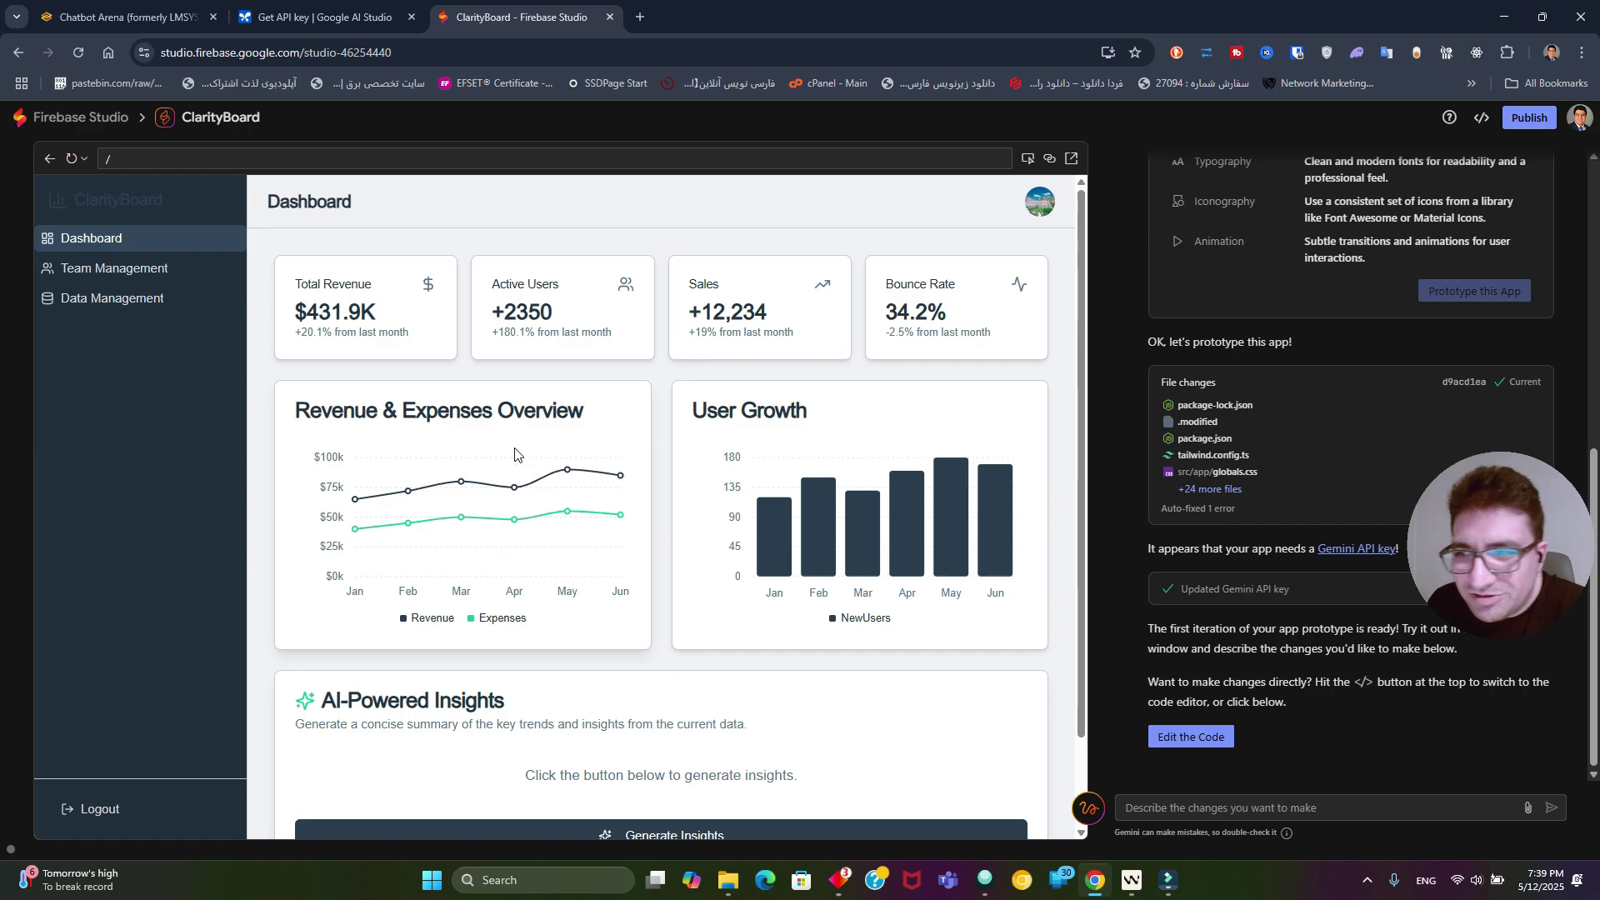
scroll(809, 687, "down", 2)
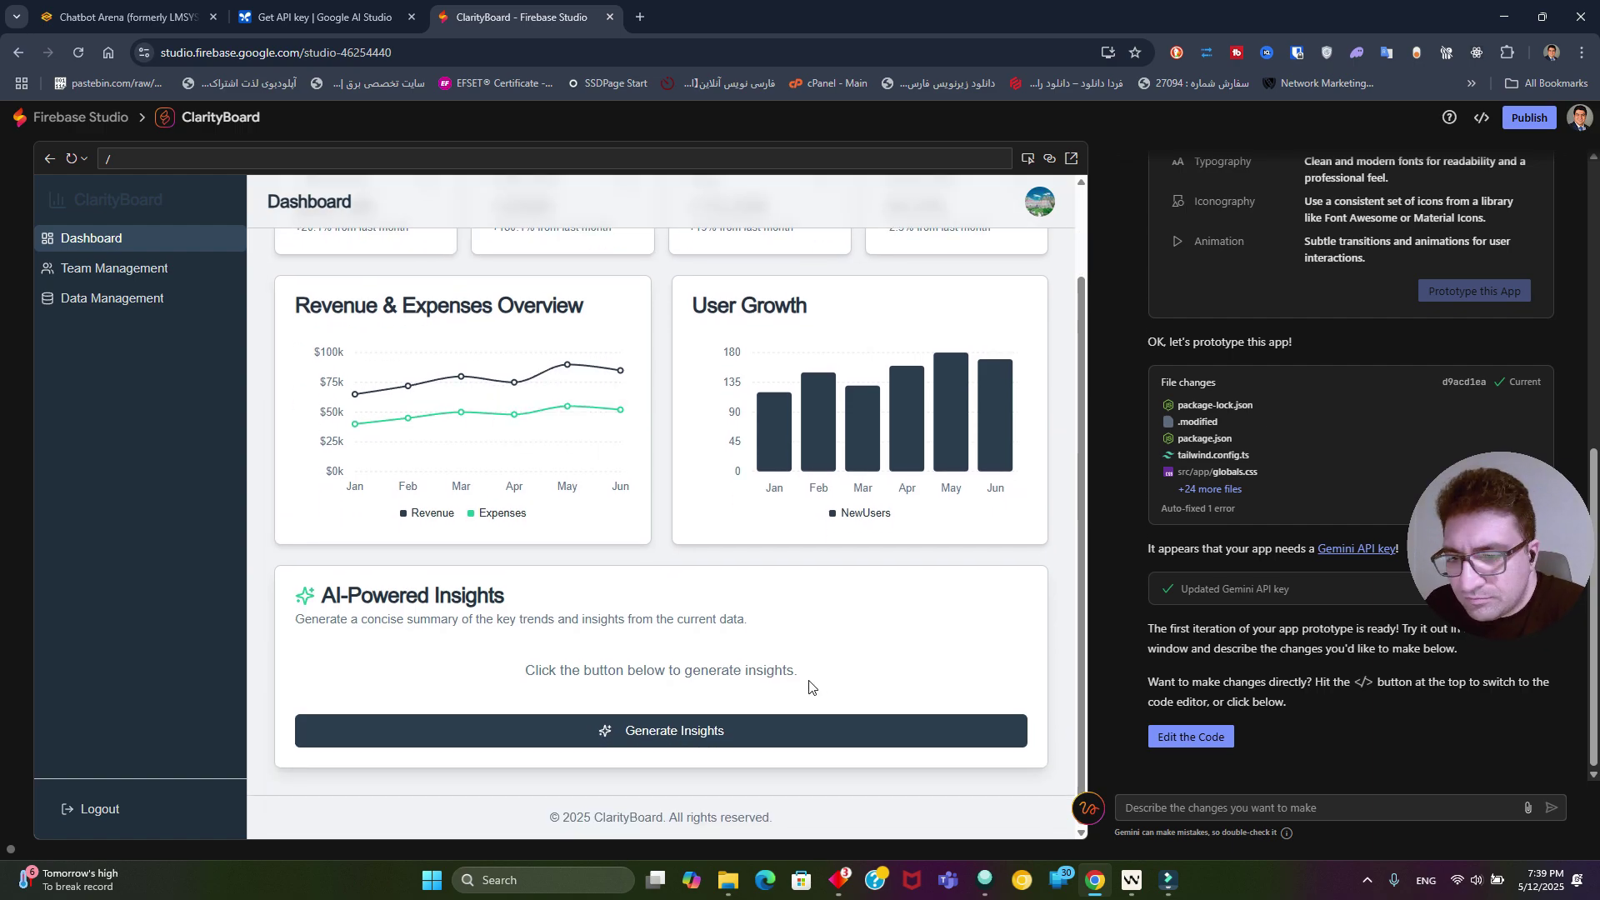
left_click(693, 741)
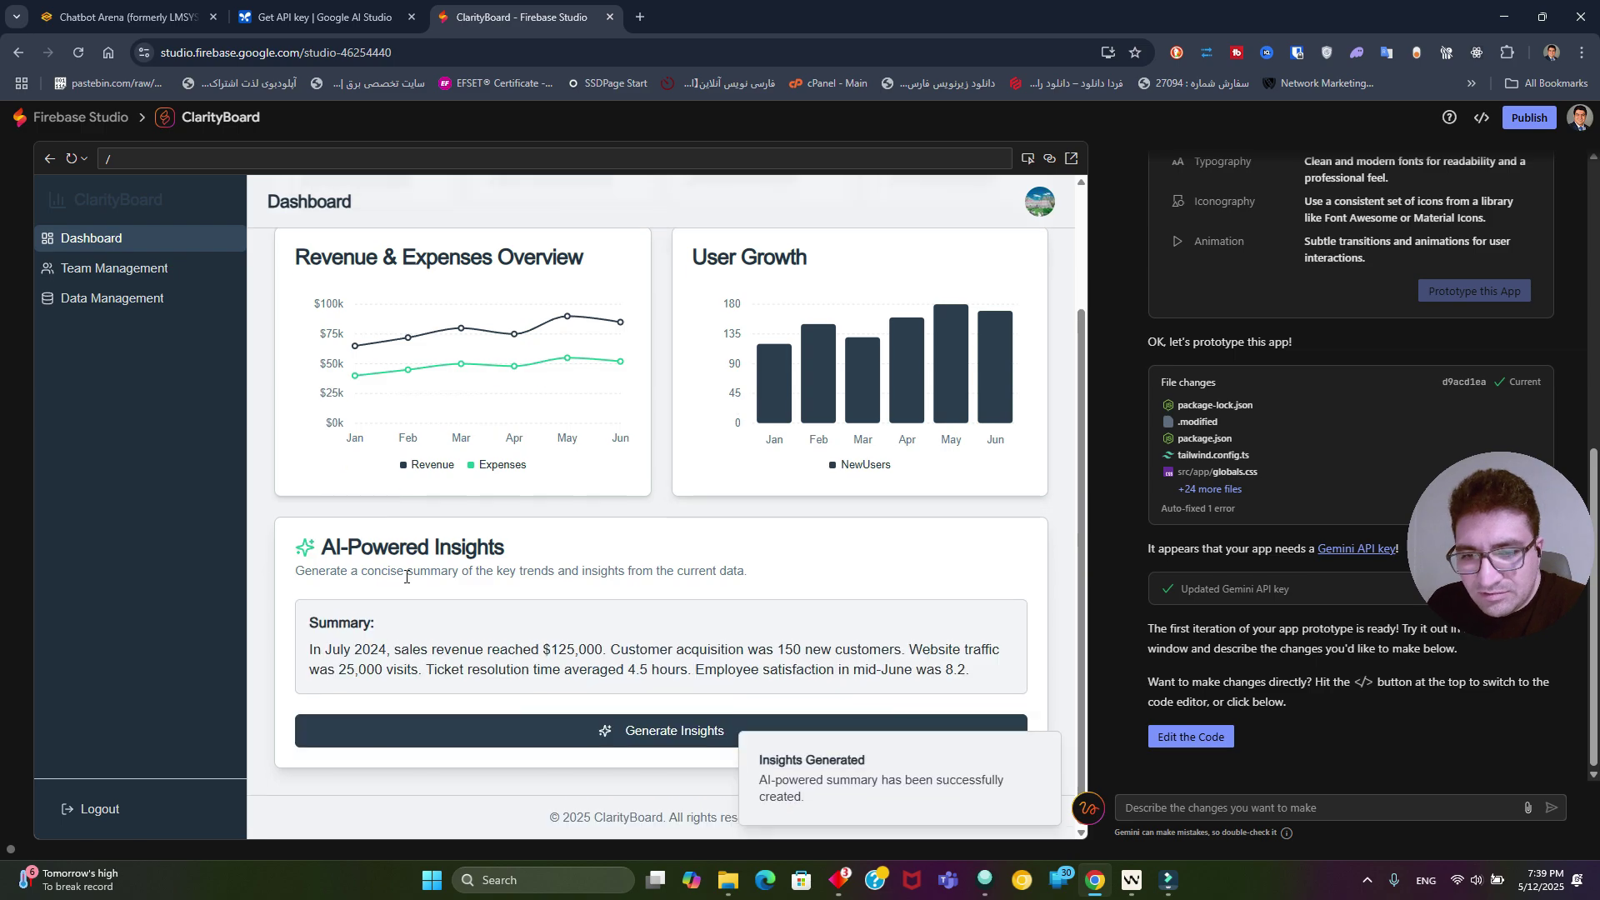
left_click_drag(1023, 673, 467, 643)
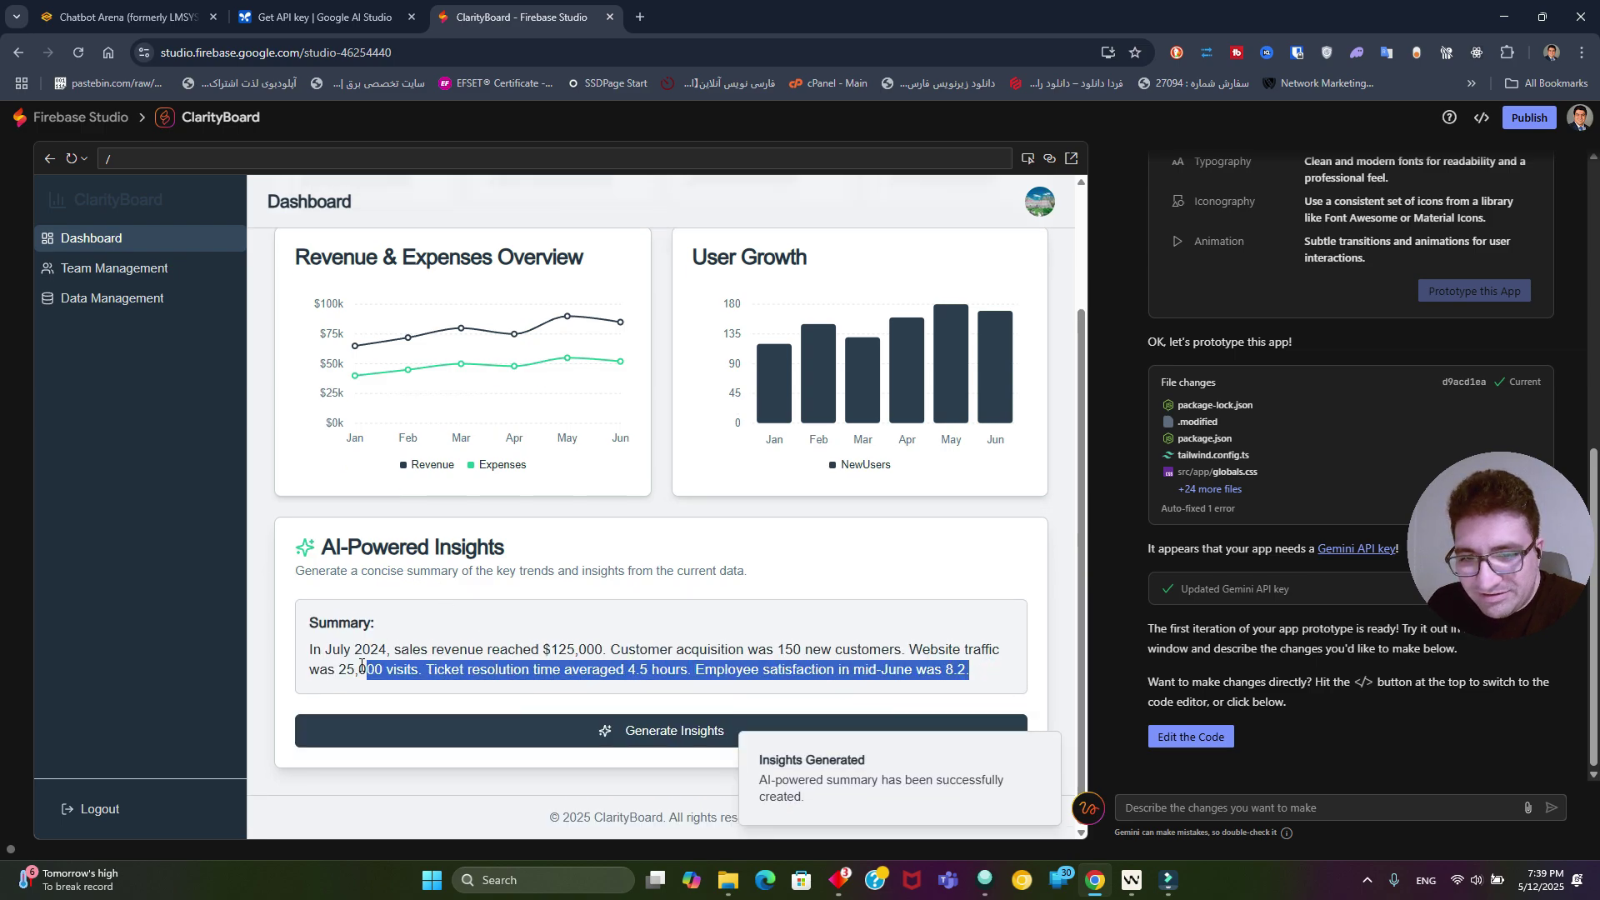
left_click(464, 628)
scroll(635, 665, "up", 3)
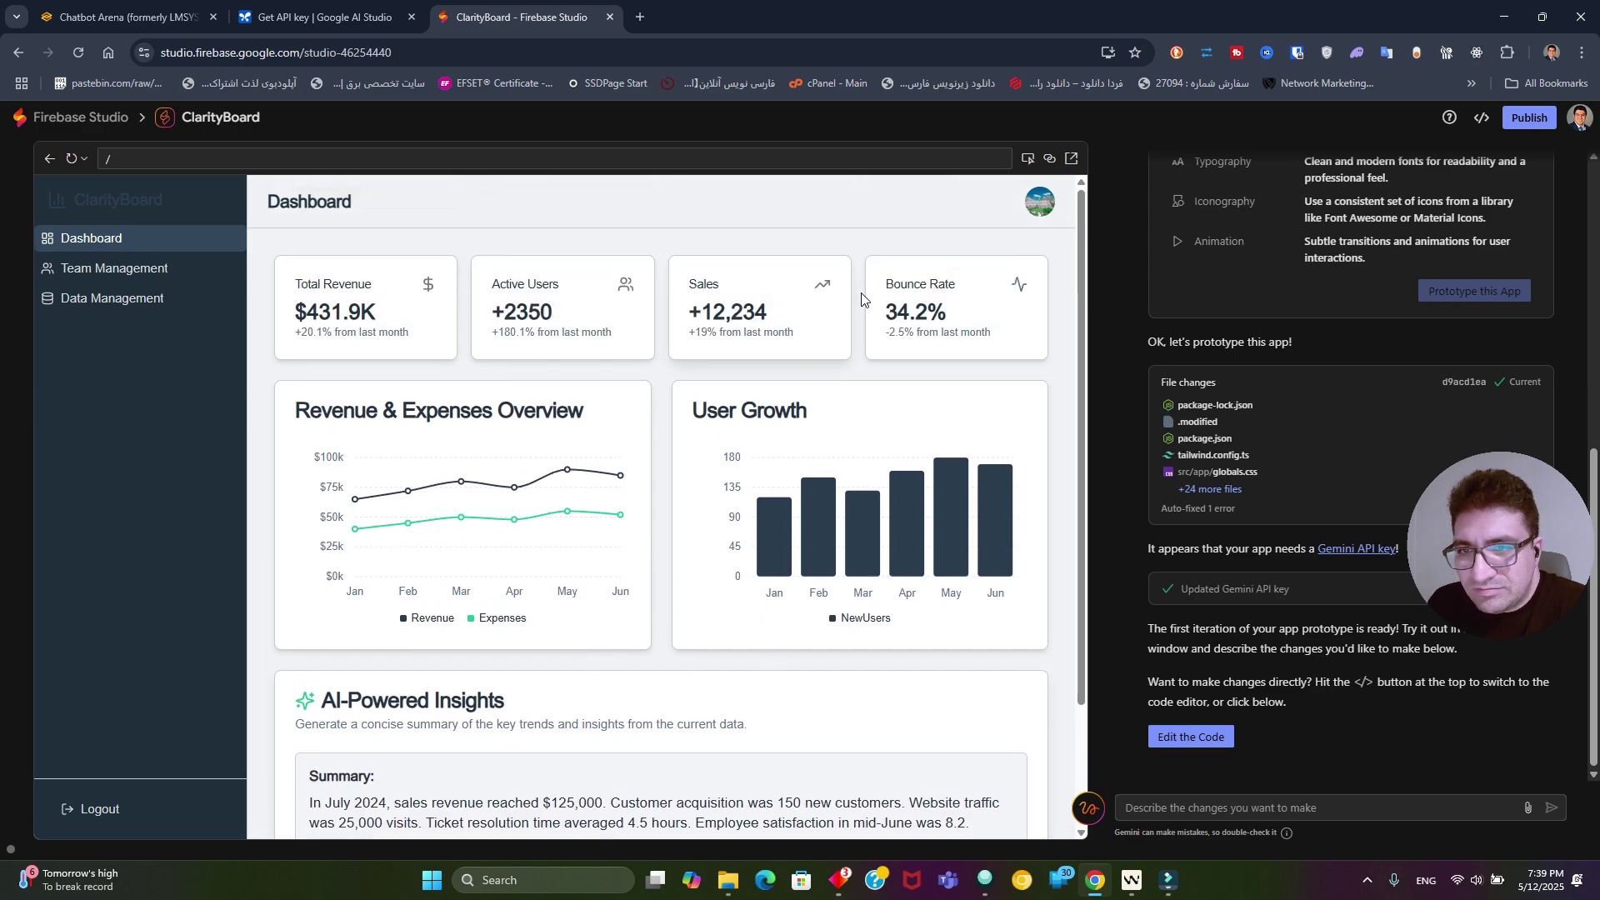
Try the Team Management sidebar link and the admin user's account menu.
left_click(133, 302)
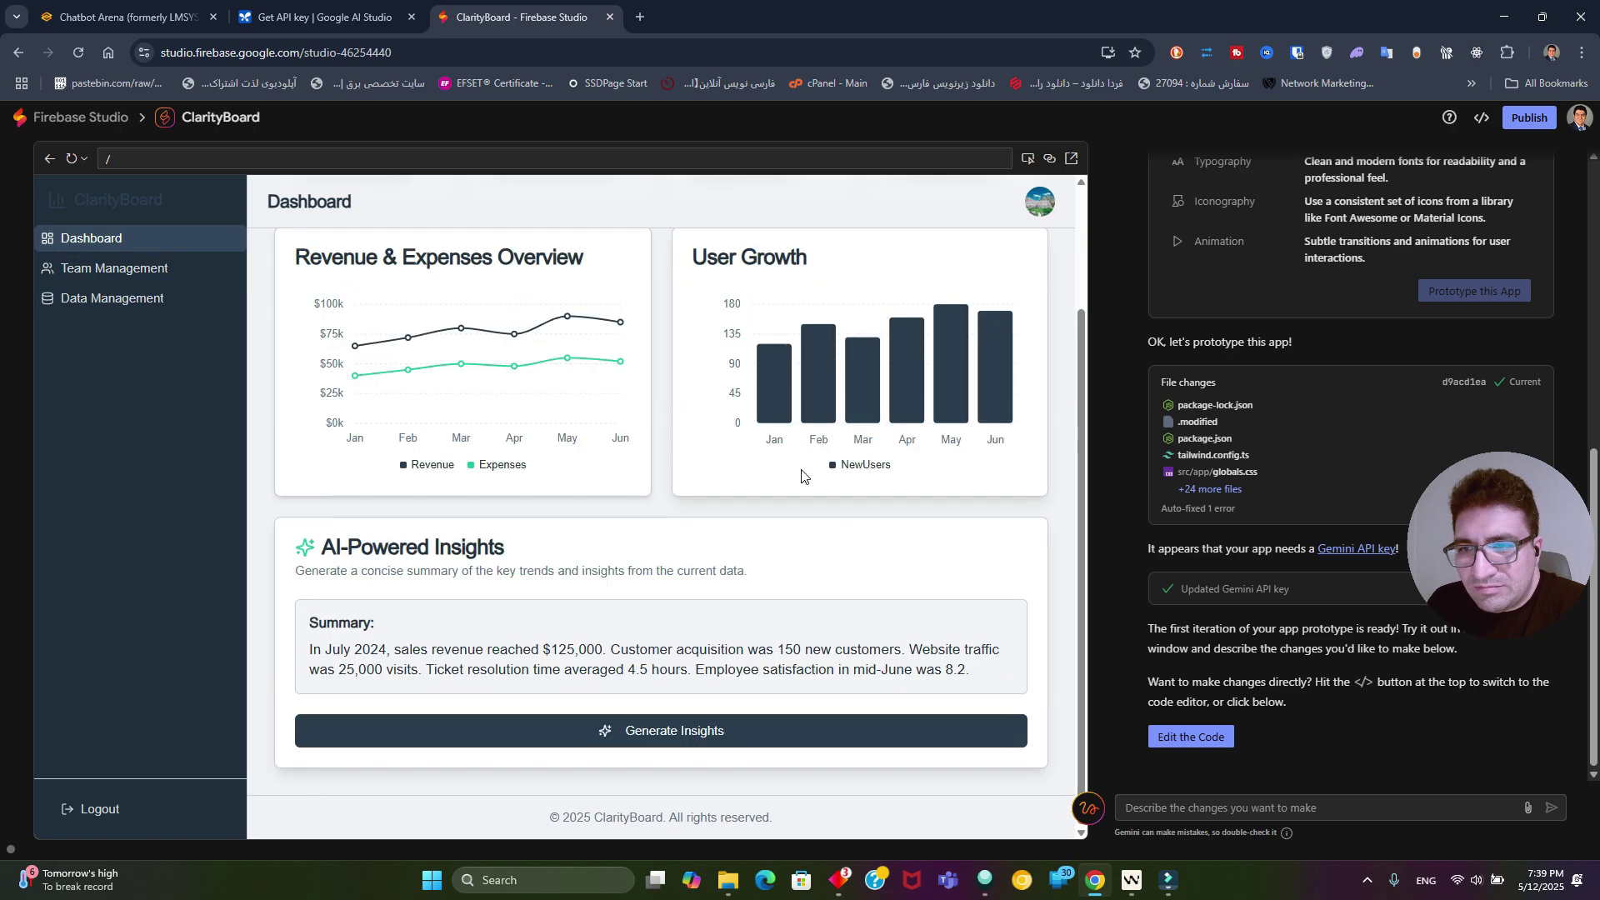
scroll(620, 435, "down", 3)
scroll(620, 434, "up", 3)
left_click(1040, 202)
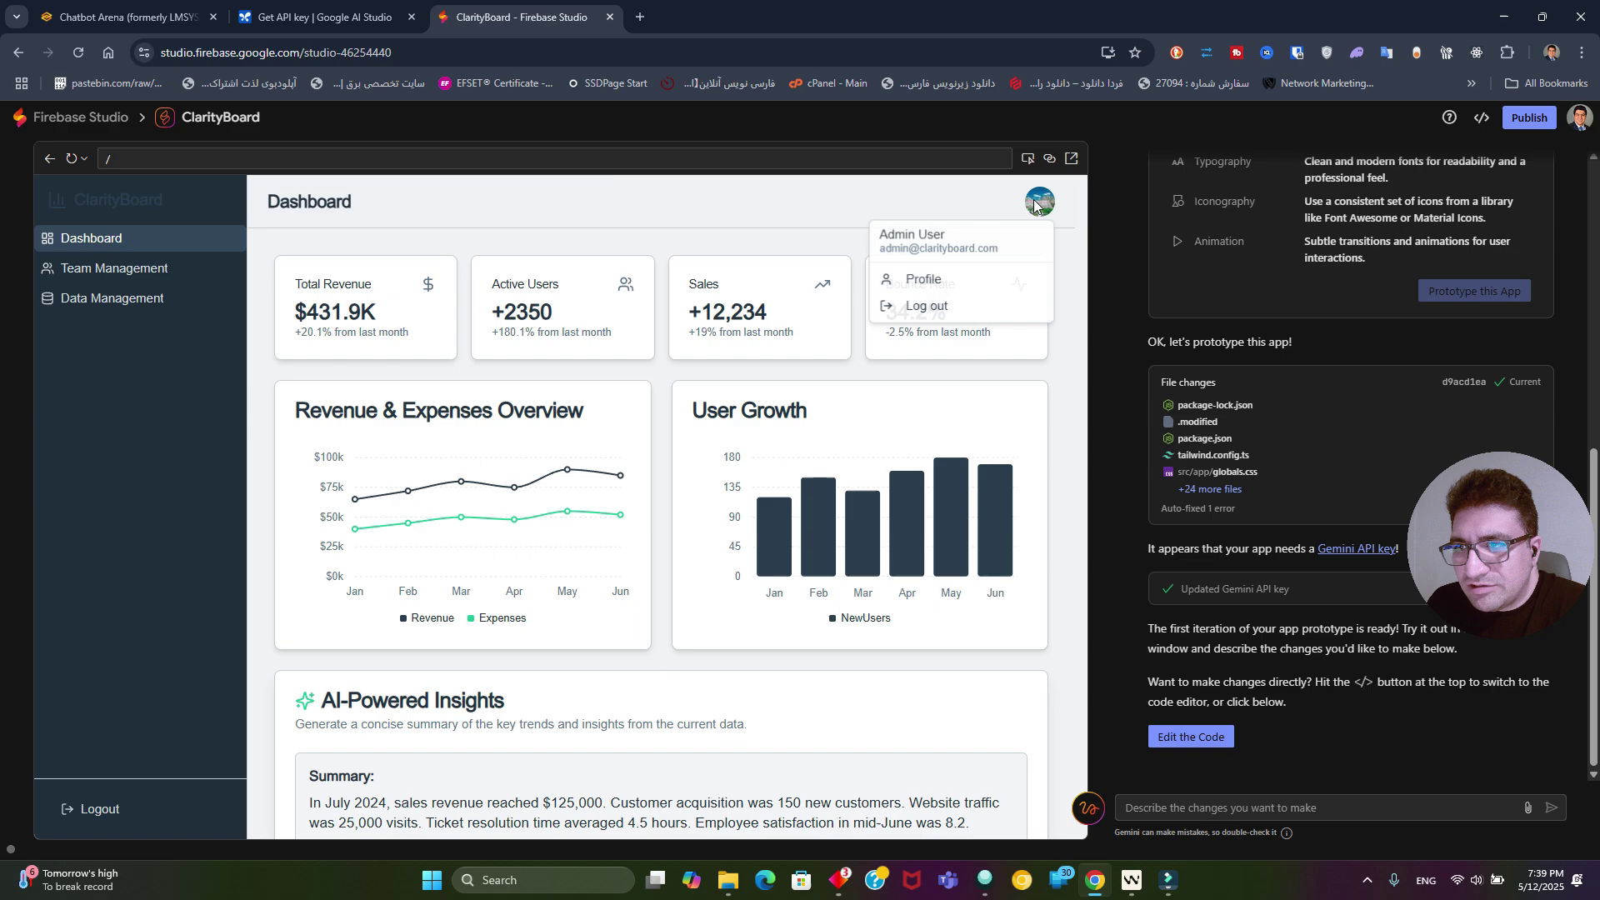
scroll(802, 835, "down", 2)
scroll(672, 742, "up", 2)
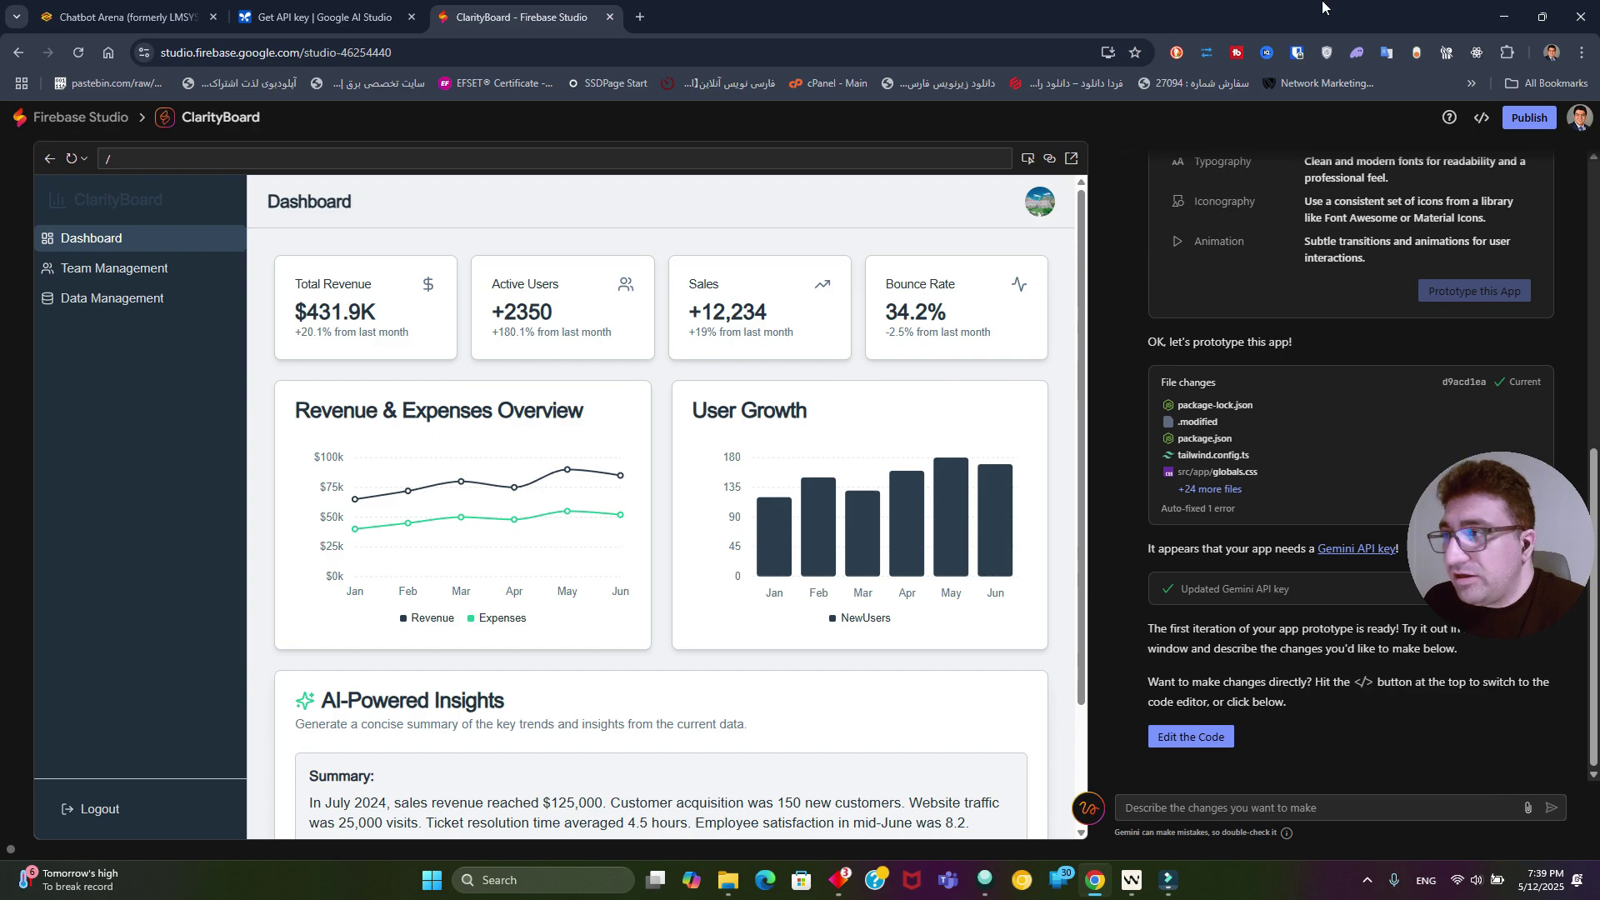
Minimize Chrome, dismiss the restart prompt, and launch Windsurf from the desktop.
left_click(1496, 10)
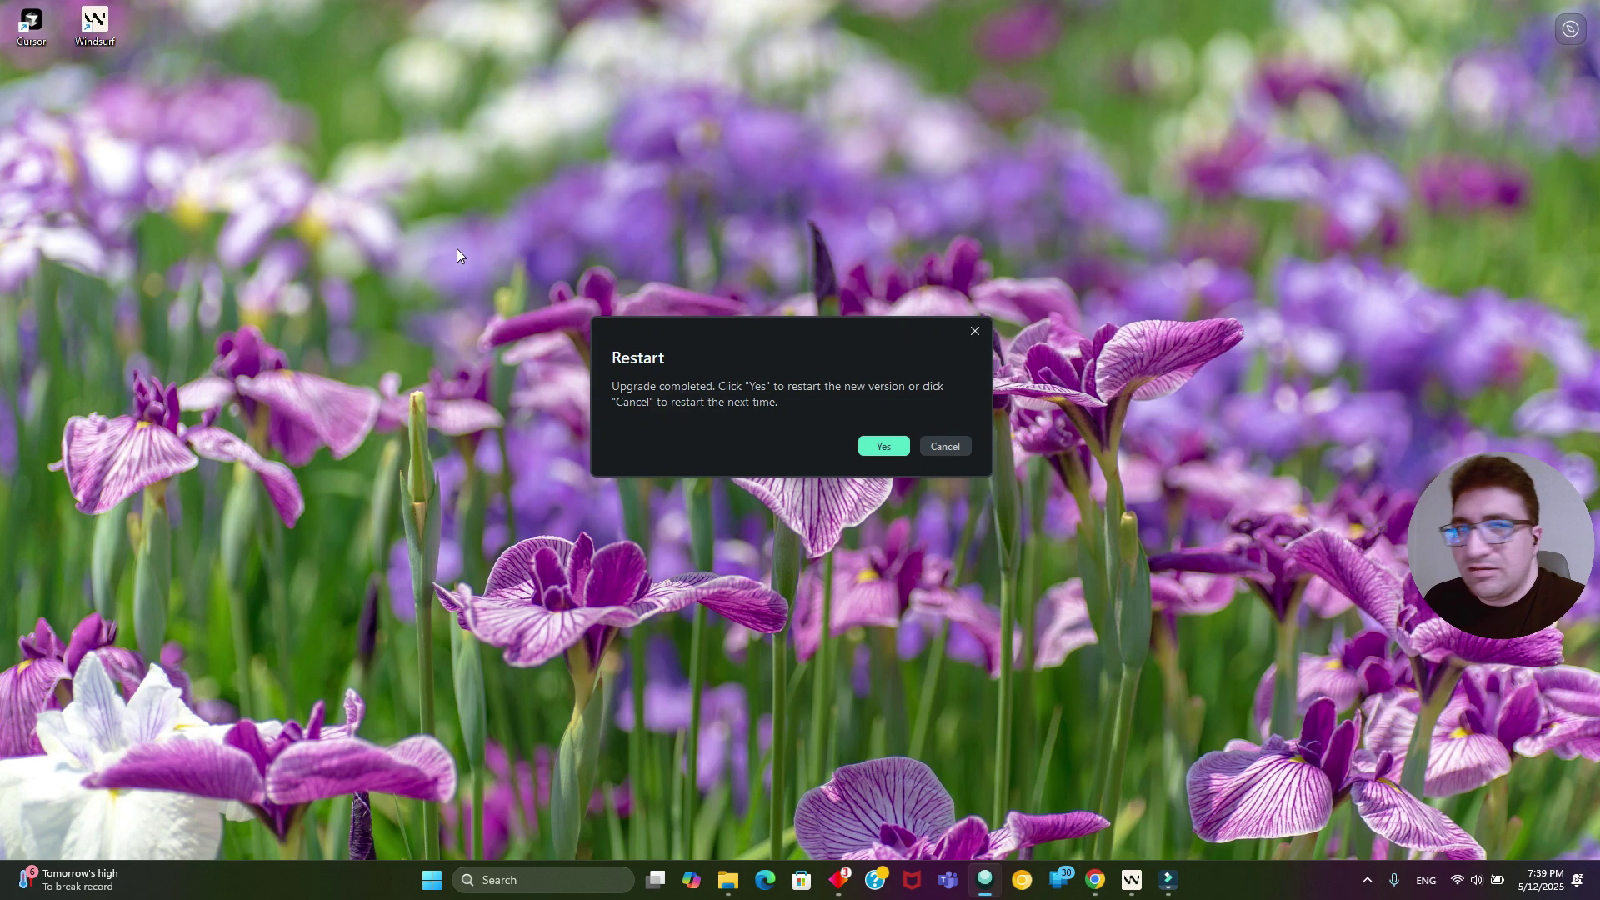
left_click(972, 331)
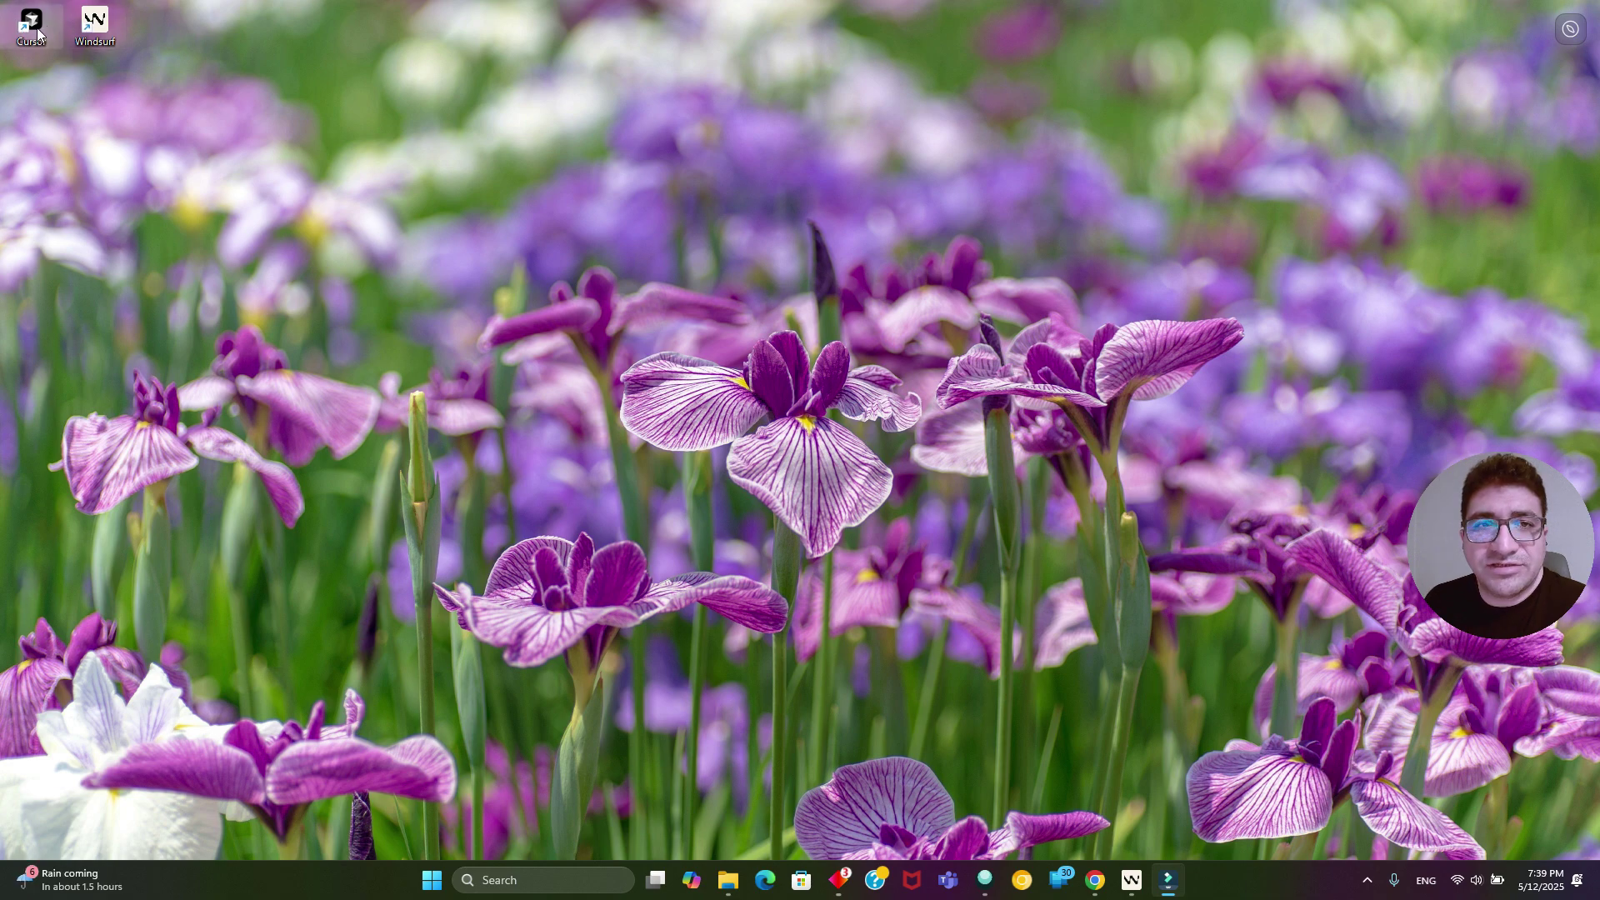
double_click(98, 33)
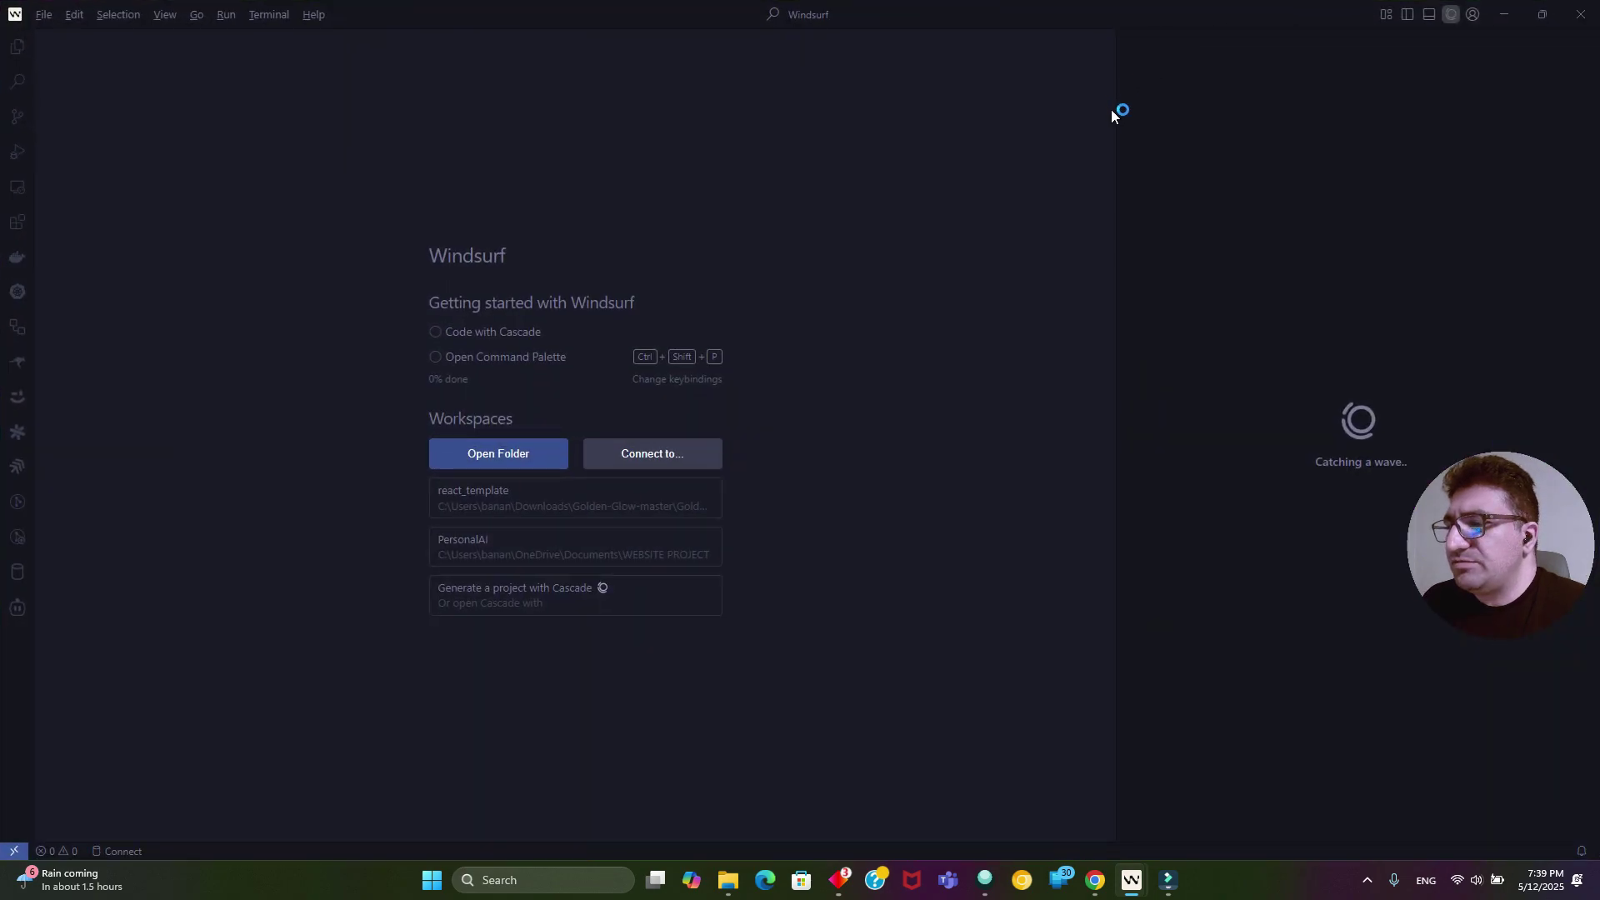
left_click_drag(1479, 568, 788, 783)
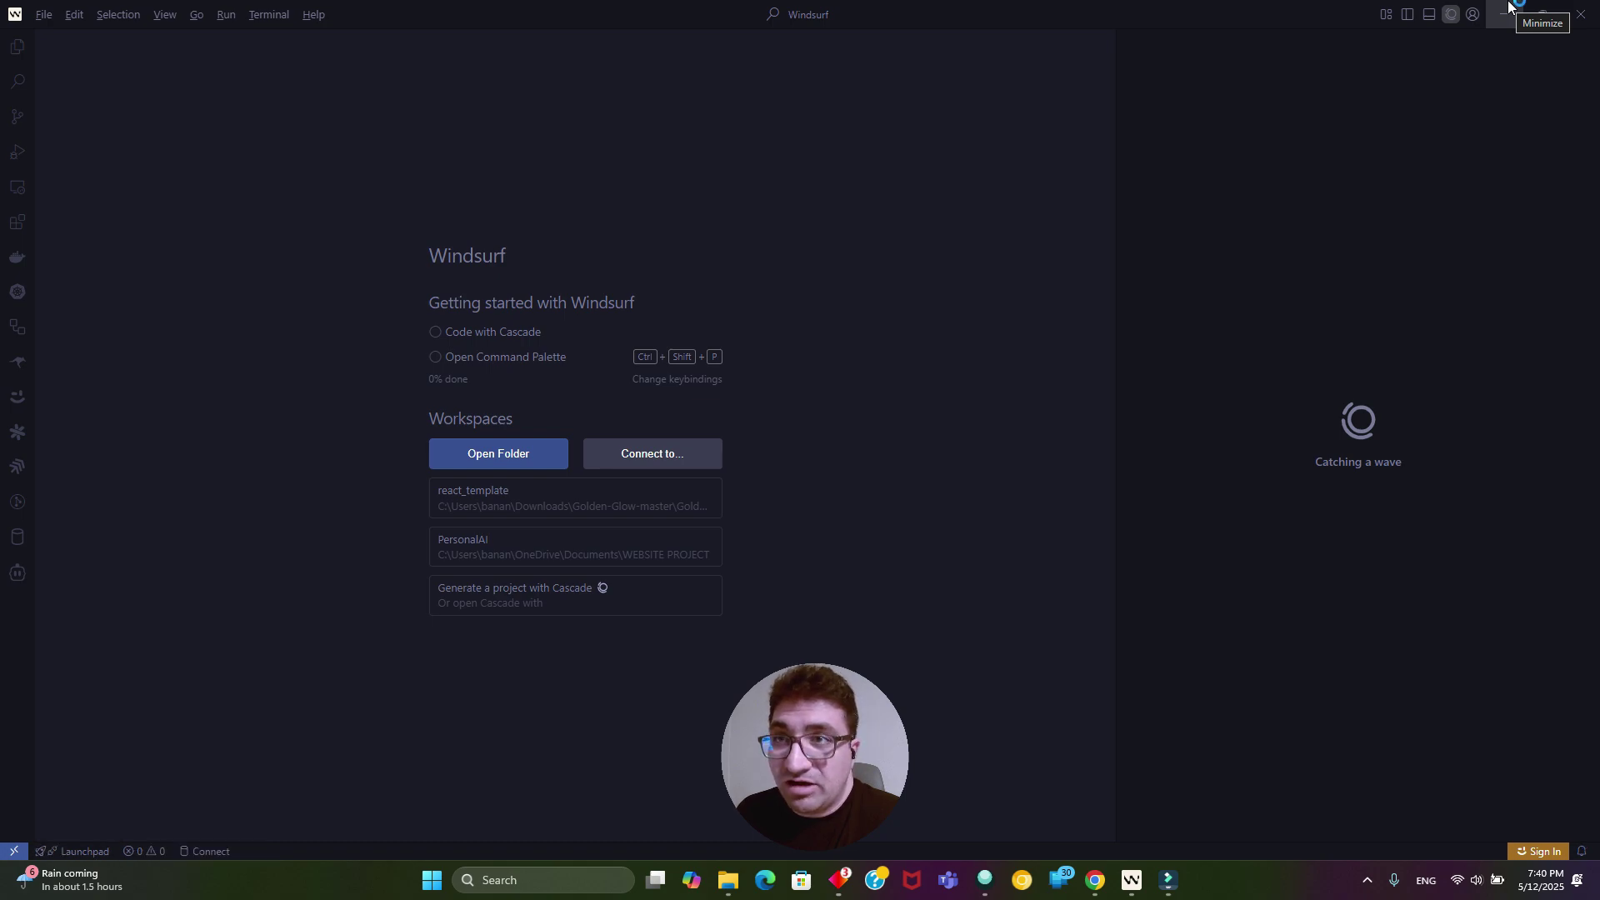
left_click(1508, 10)
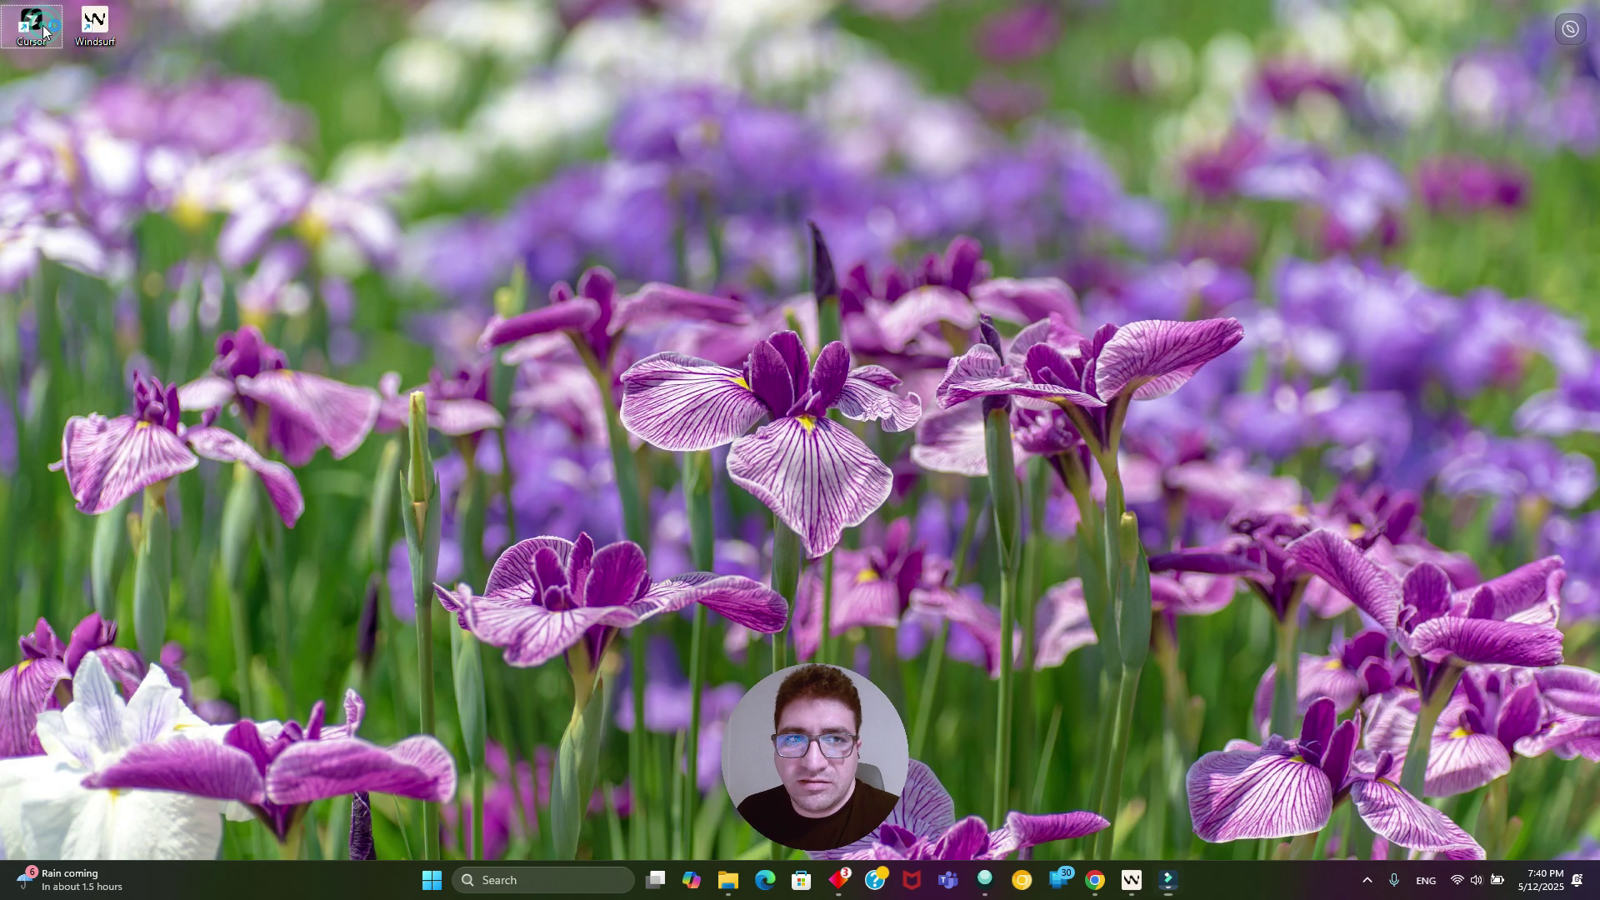
mouse_move(1112, 880)
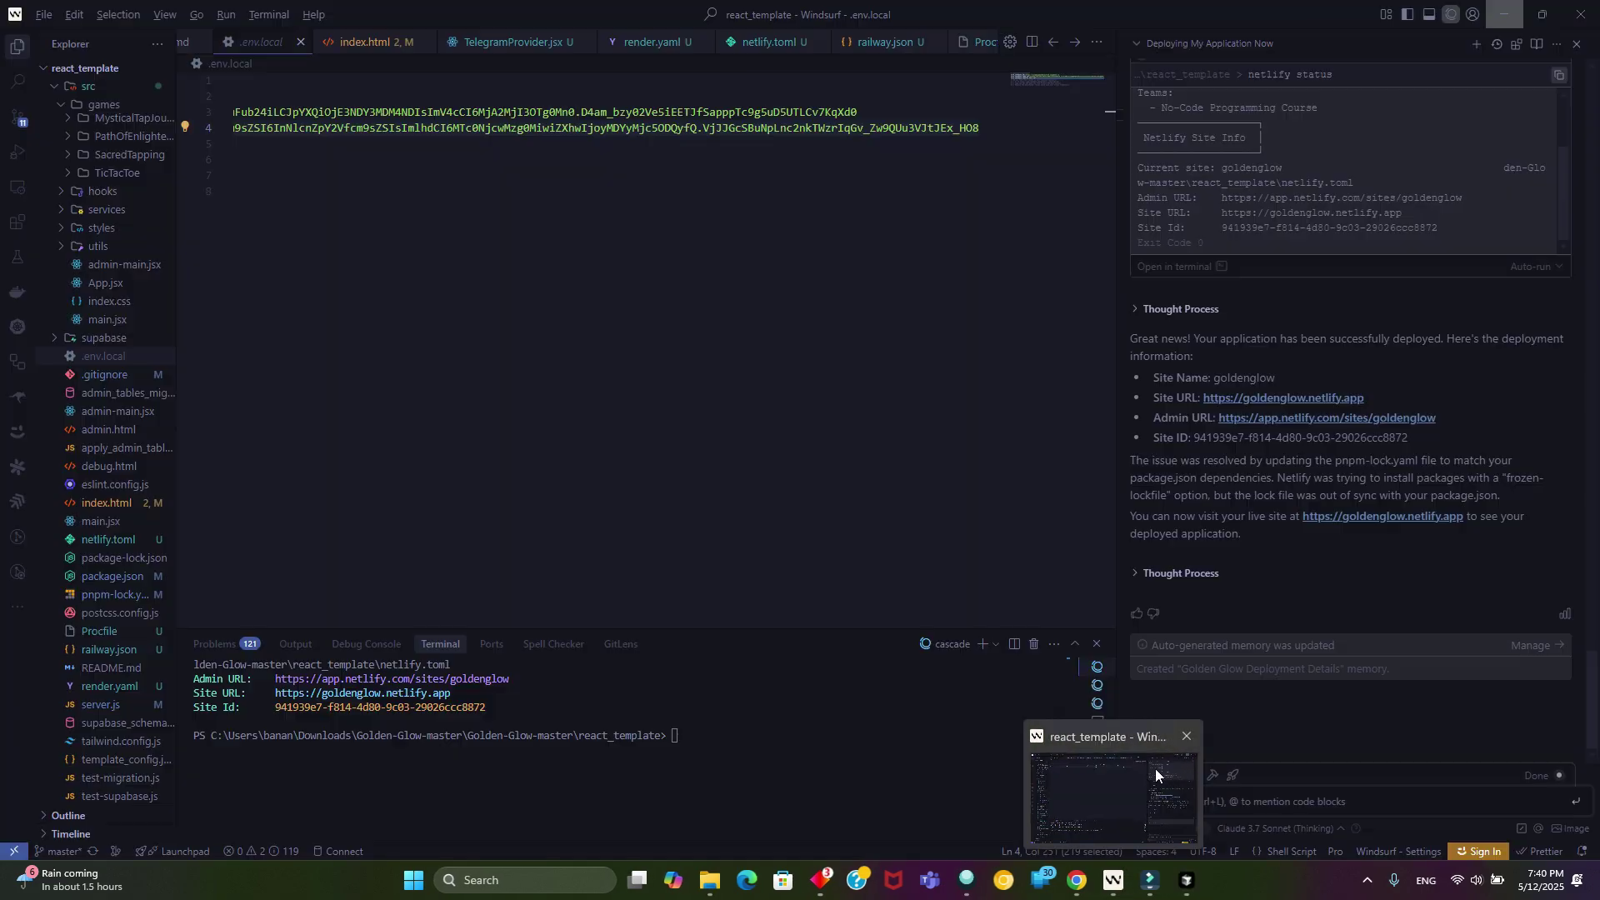
Bring up the react_template window and sort its chat model list by Provider.
left_click(1127, 777)
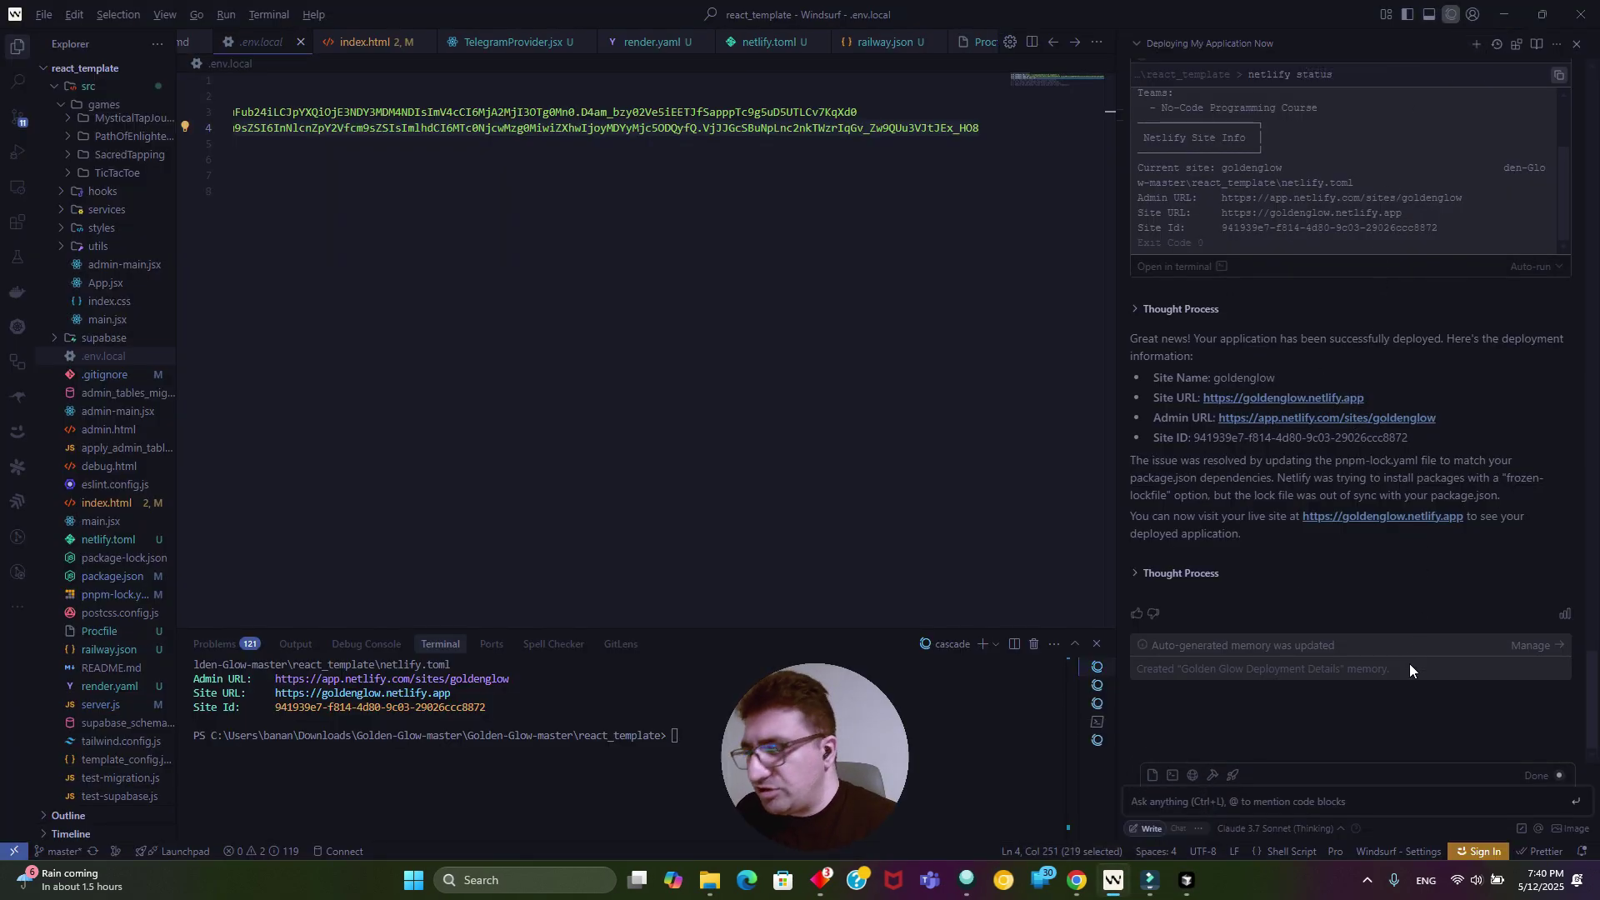
left_click(1262, 827)
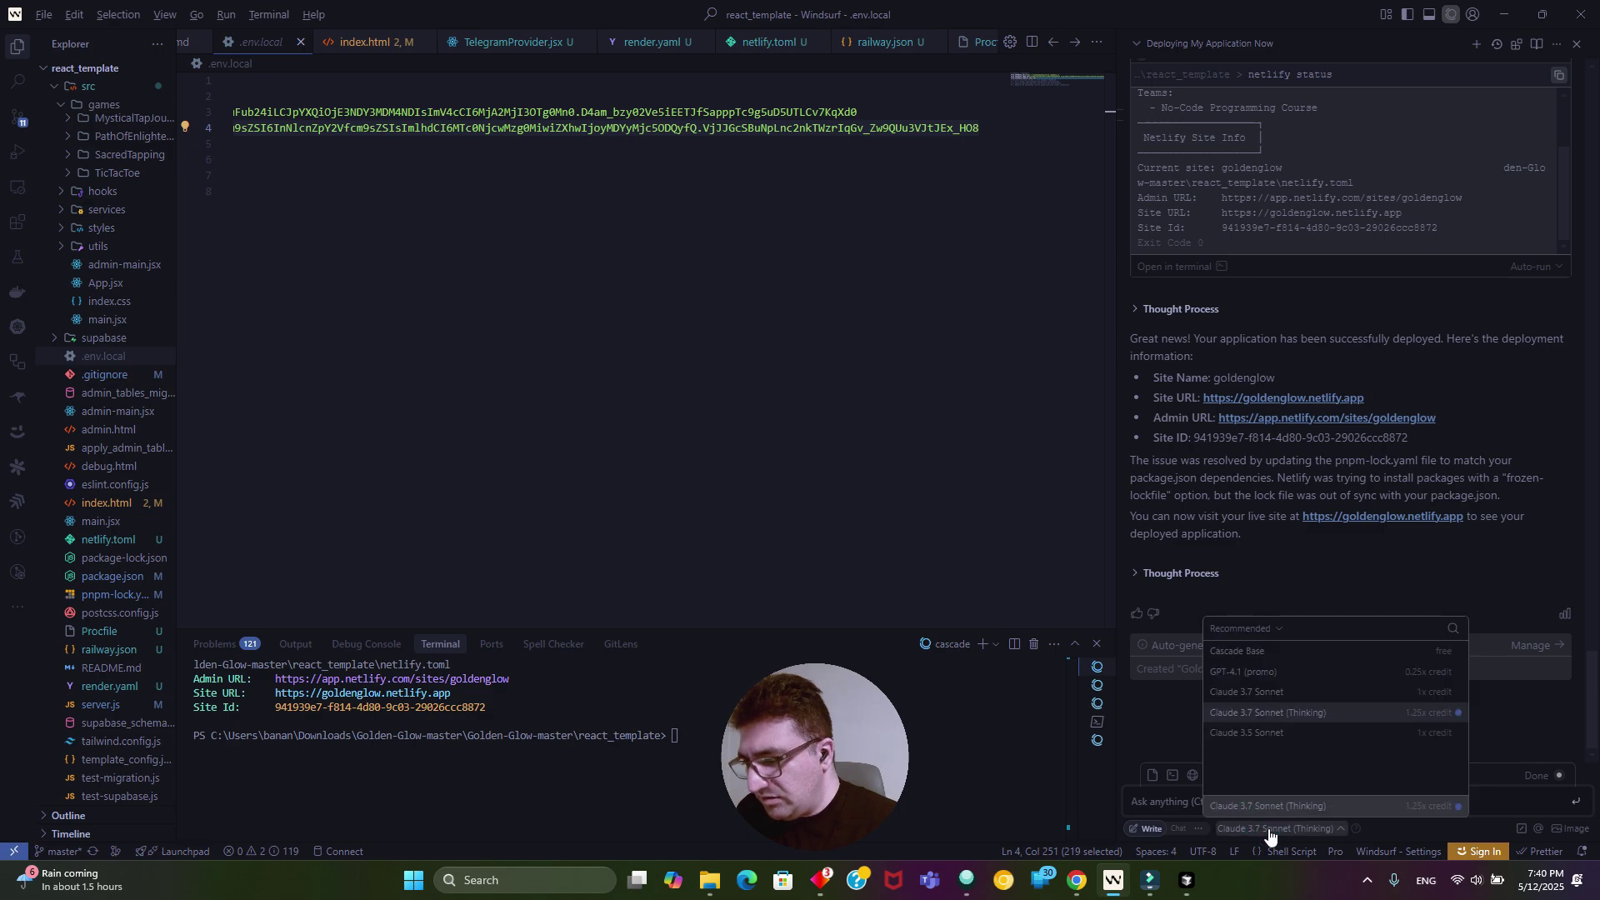
left_click(1280, 630)
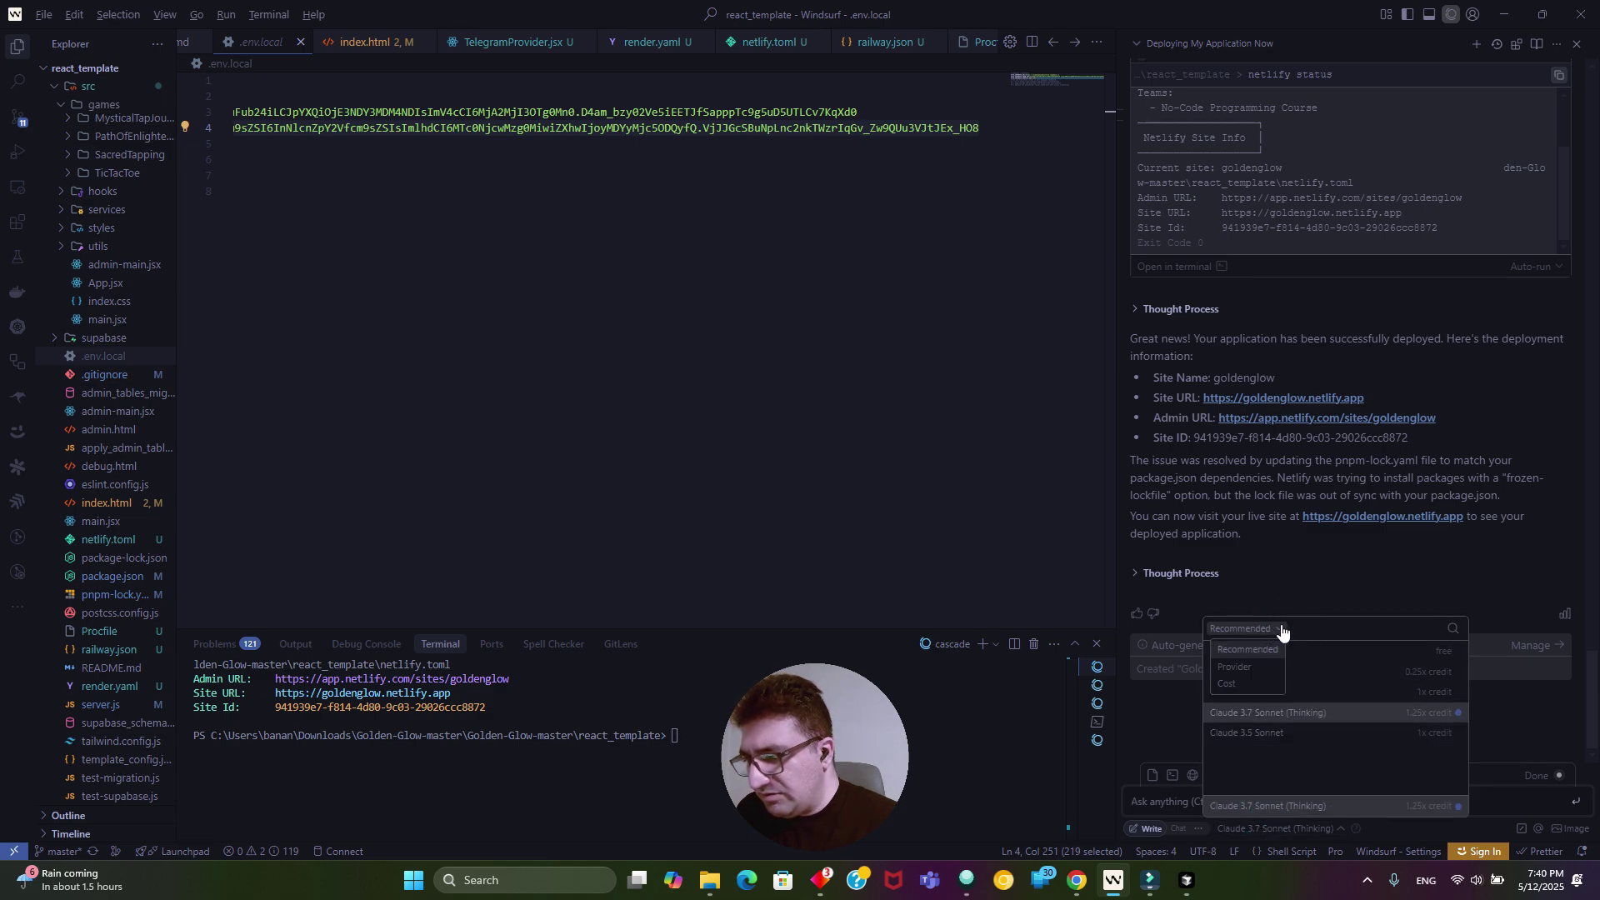
left_click(1245, 670)
scroll(1275, 687, "down", 3)
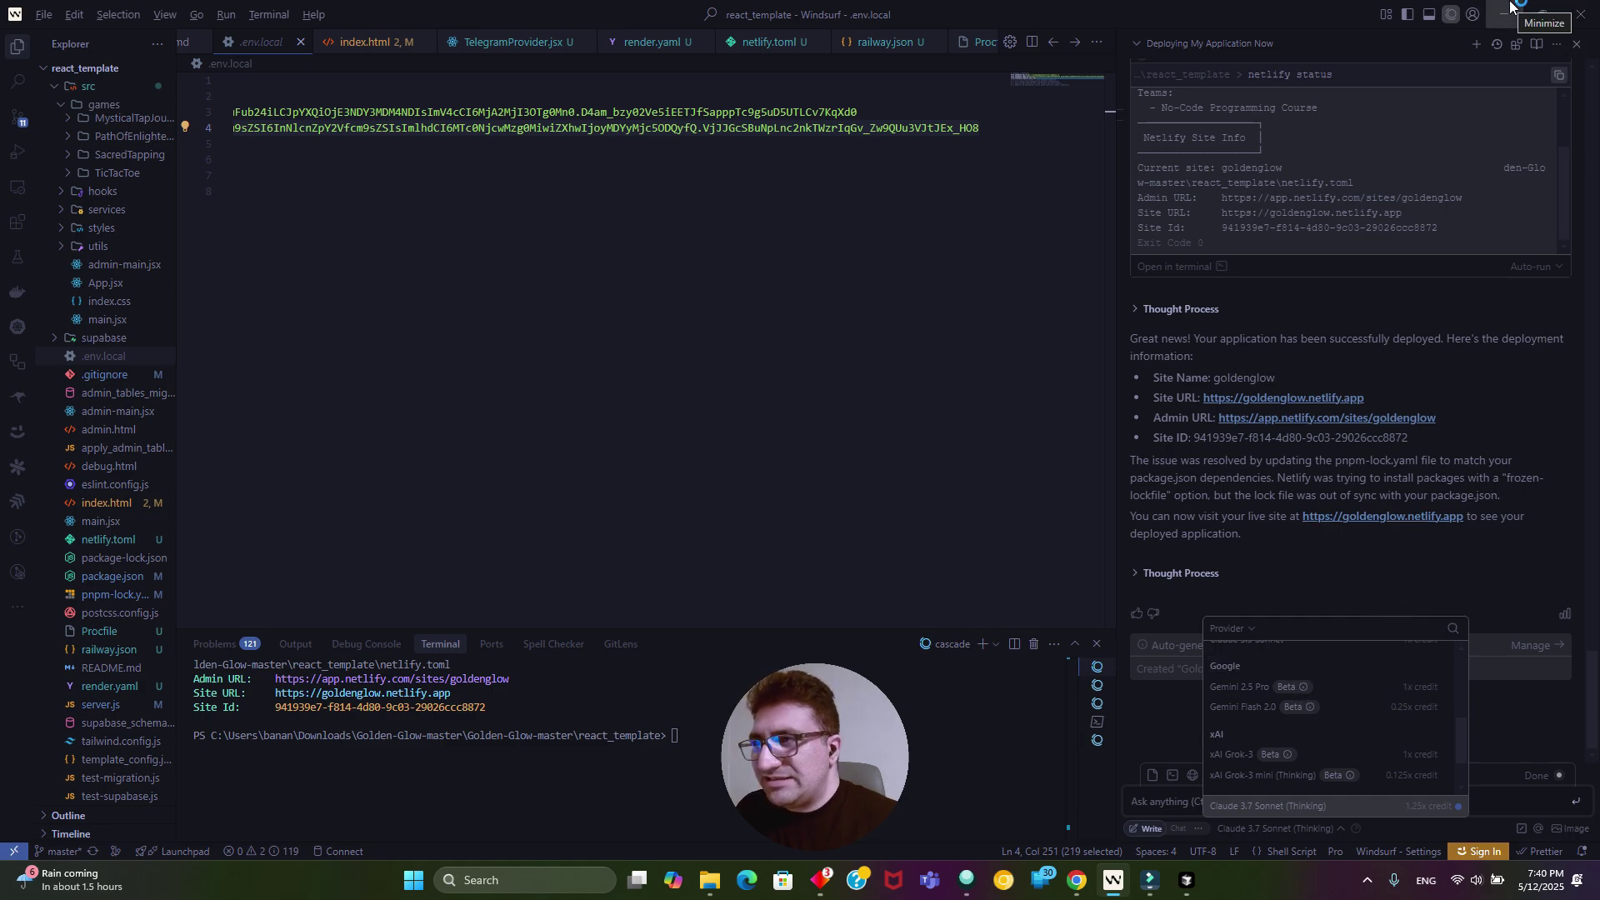
Switch Cursor's chat model to gemini-2.5-pro-preview-05-06.
left_click(1511, 7)
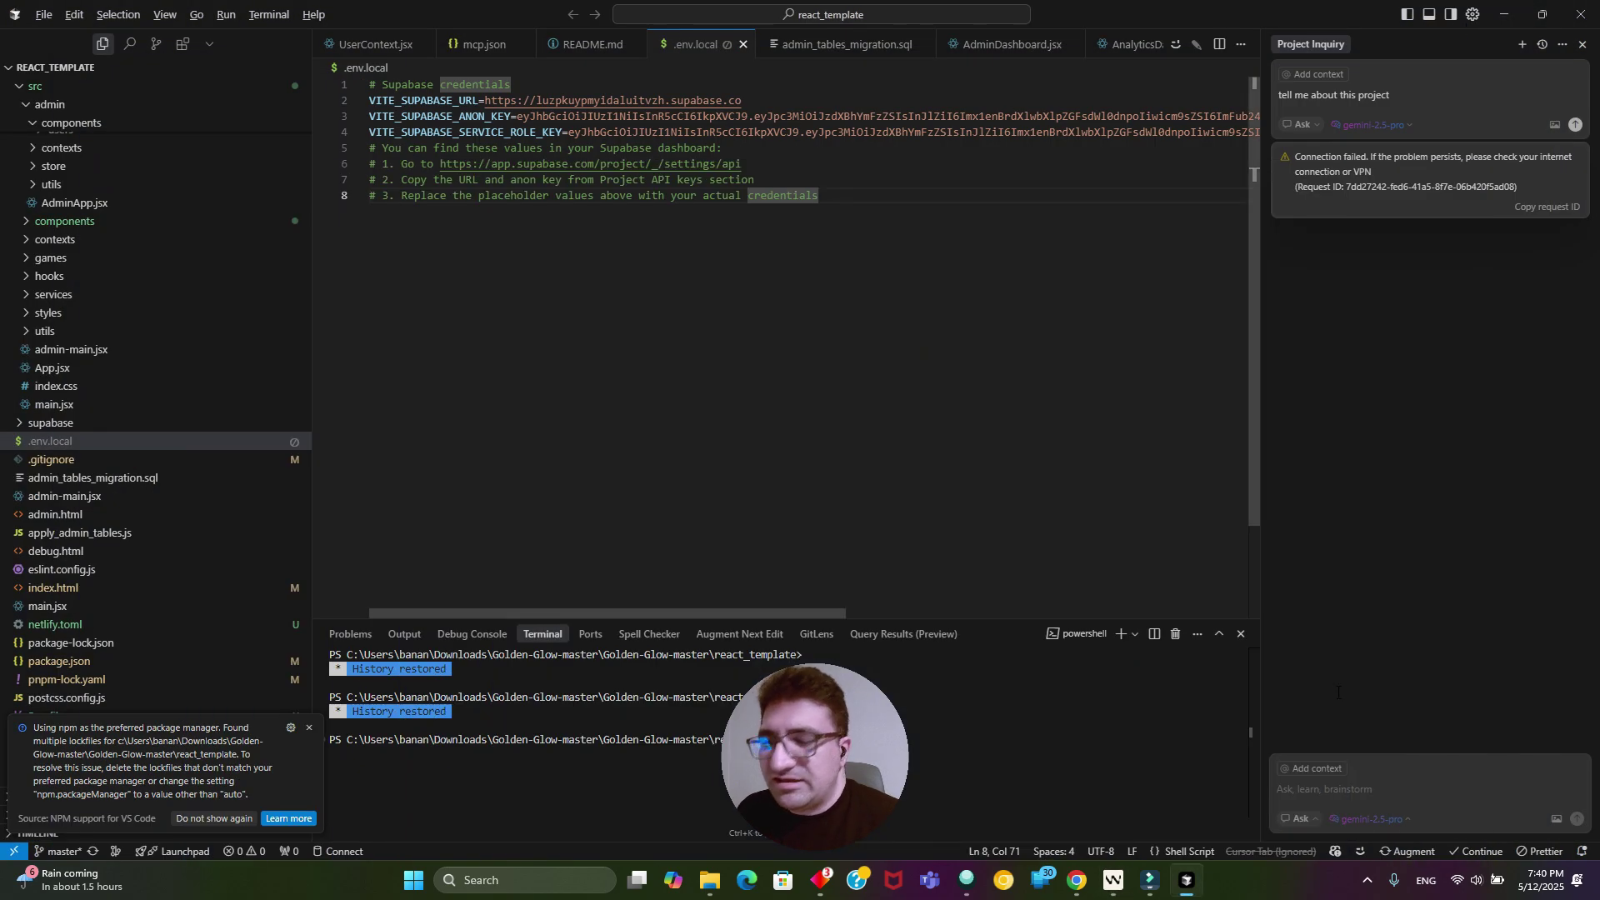
left_click(1398, 124)
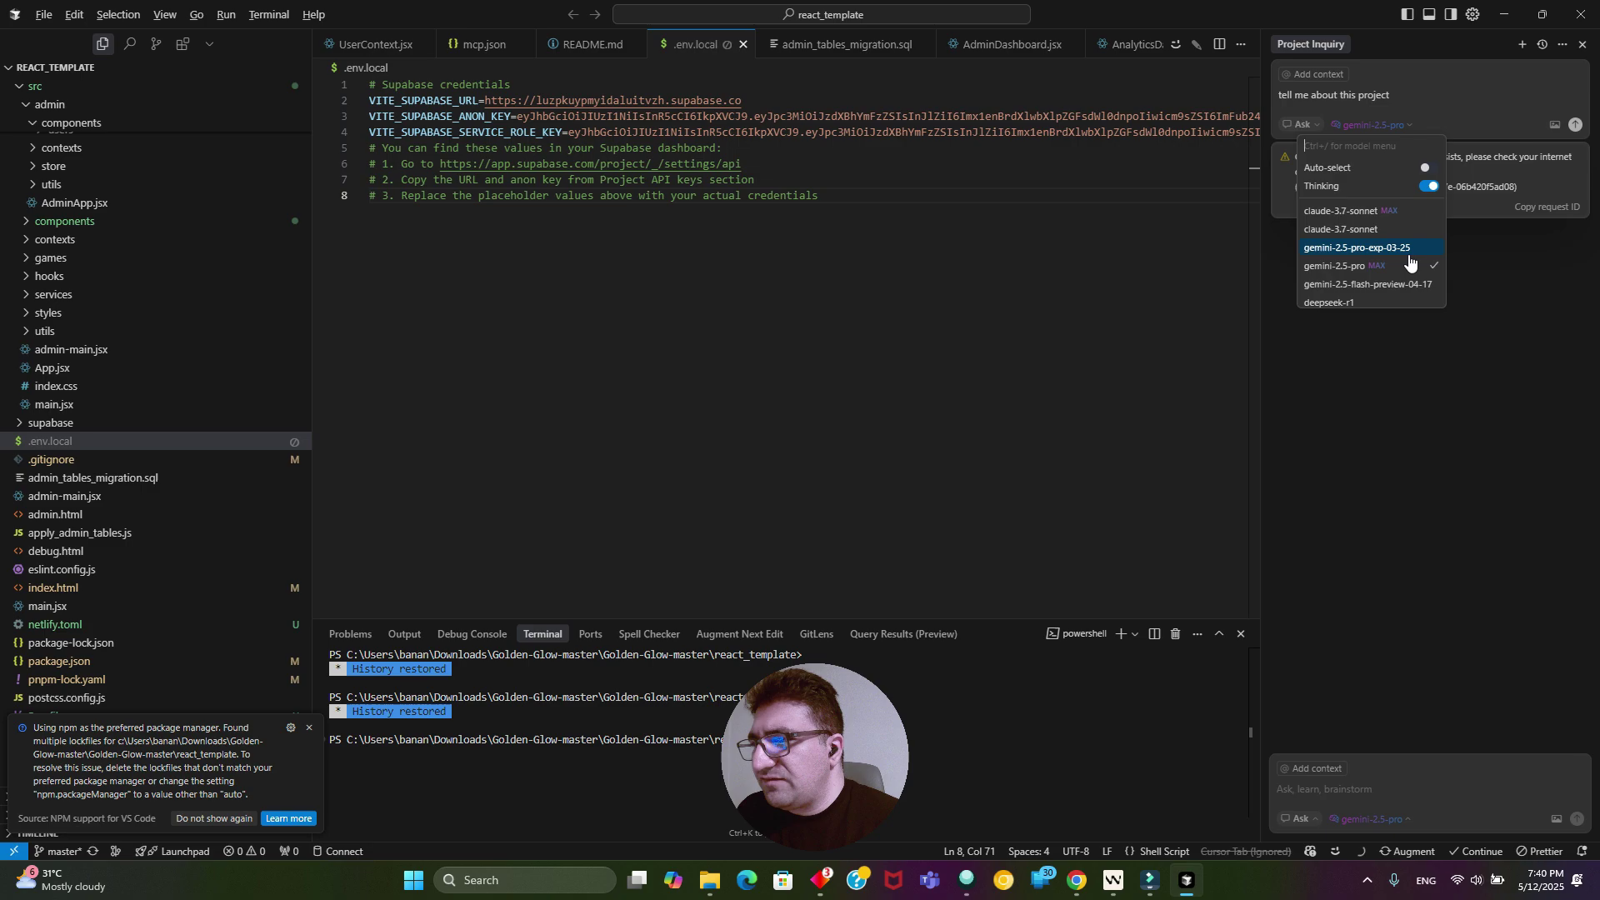
scroll(1367, 266, "down", 3)
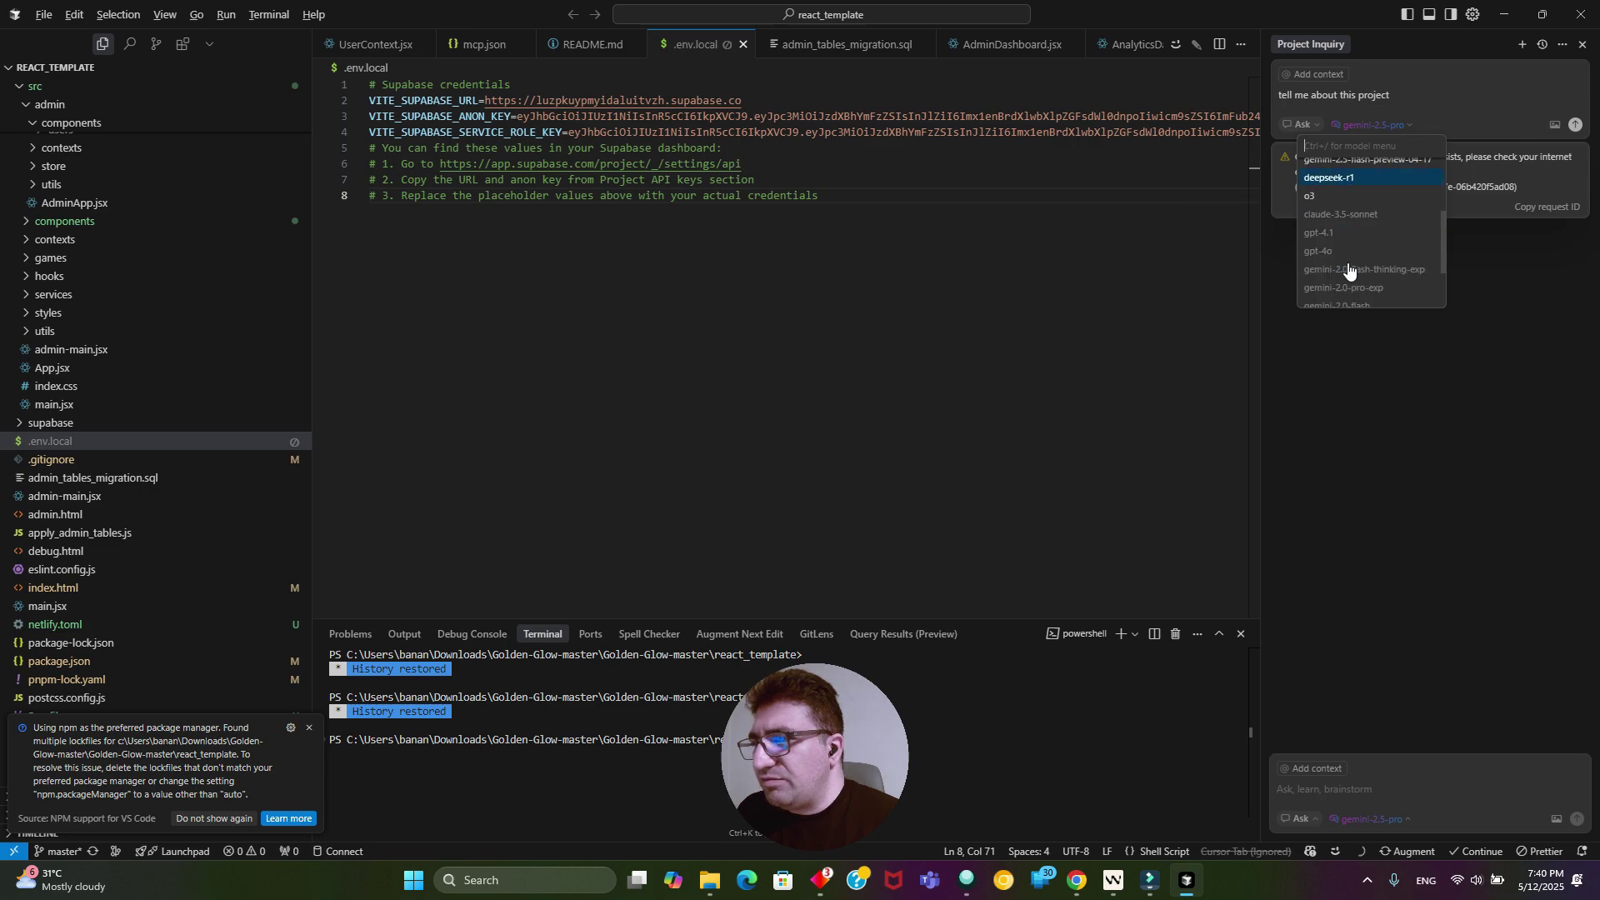
scroll(1354, 273, "down", 1)
scroll(1358, 250, "down", 1)
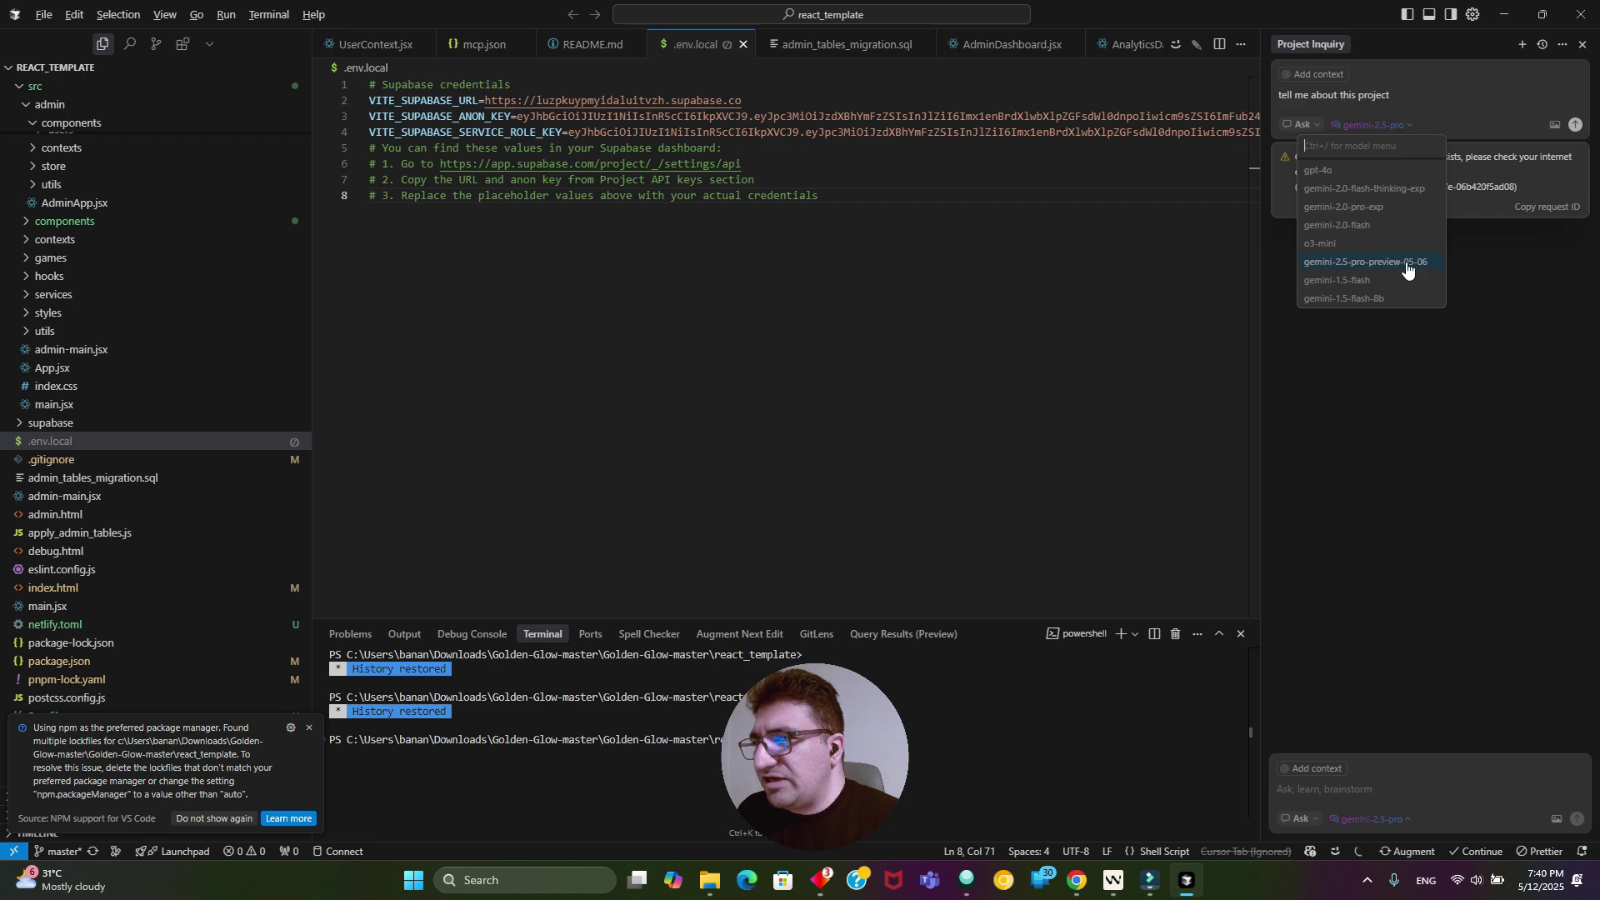
left_click(1407, 263)
Resend 'tell me about this project', which returns a rate-limit error, then open Cursor settings.
double_click(1375, 95)
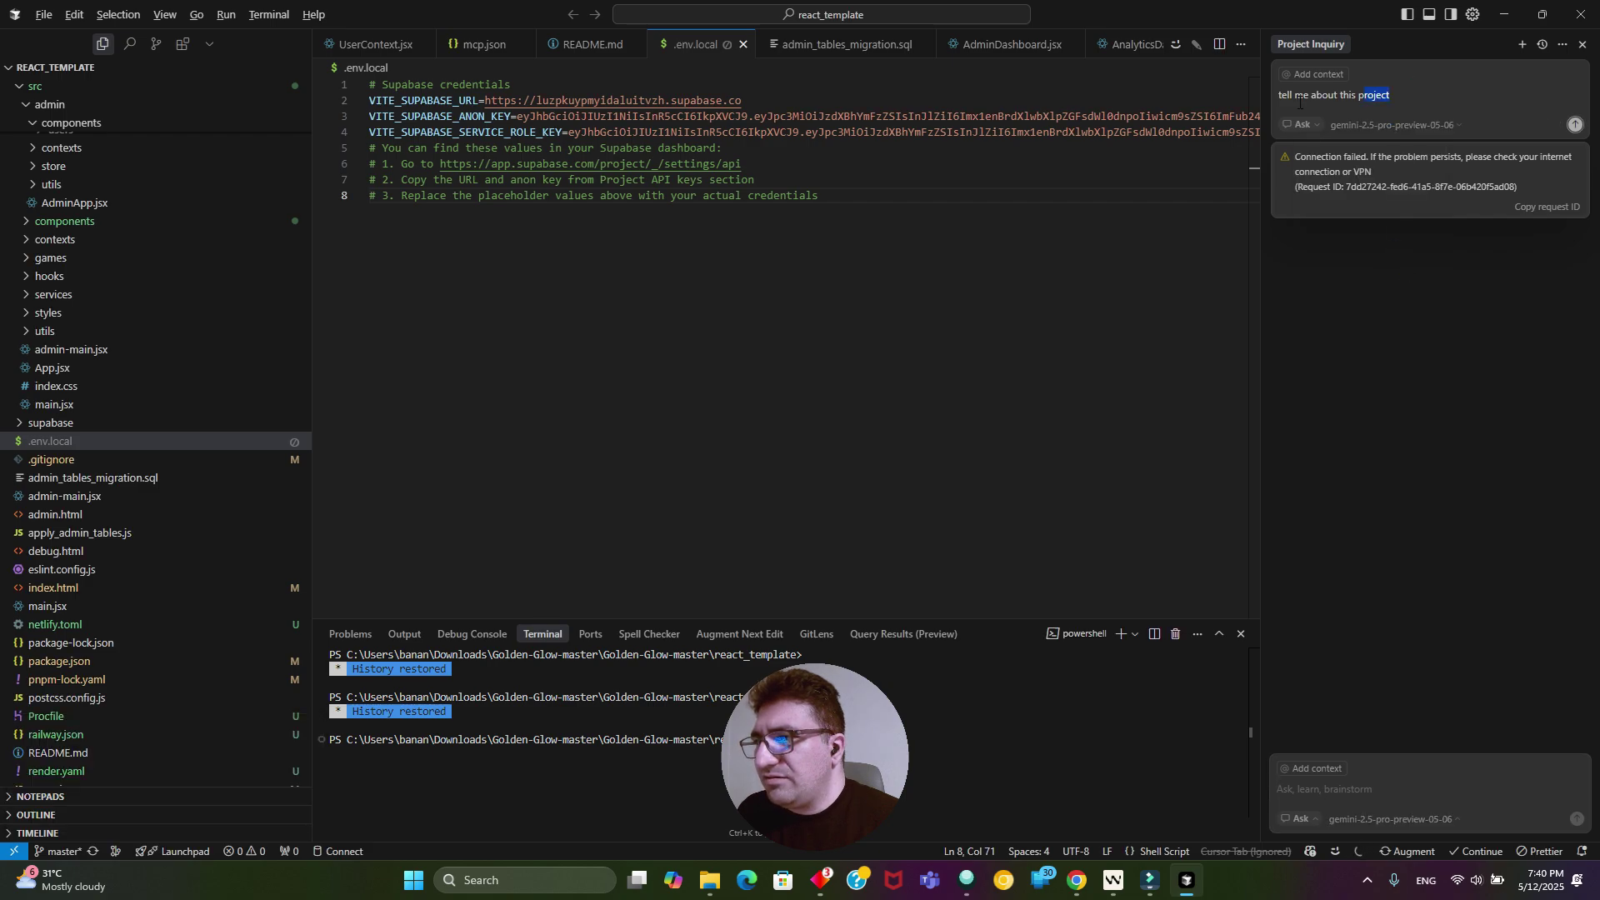
key("Return")
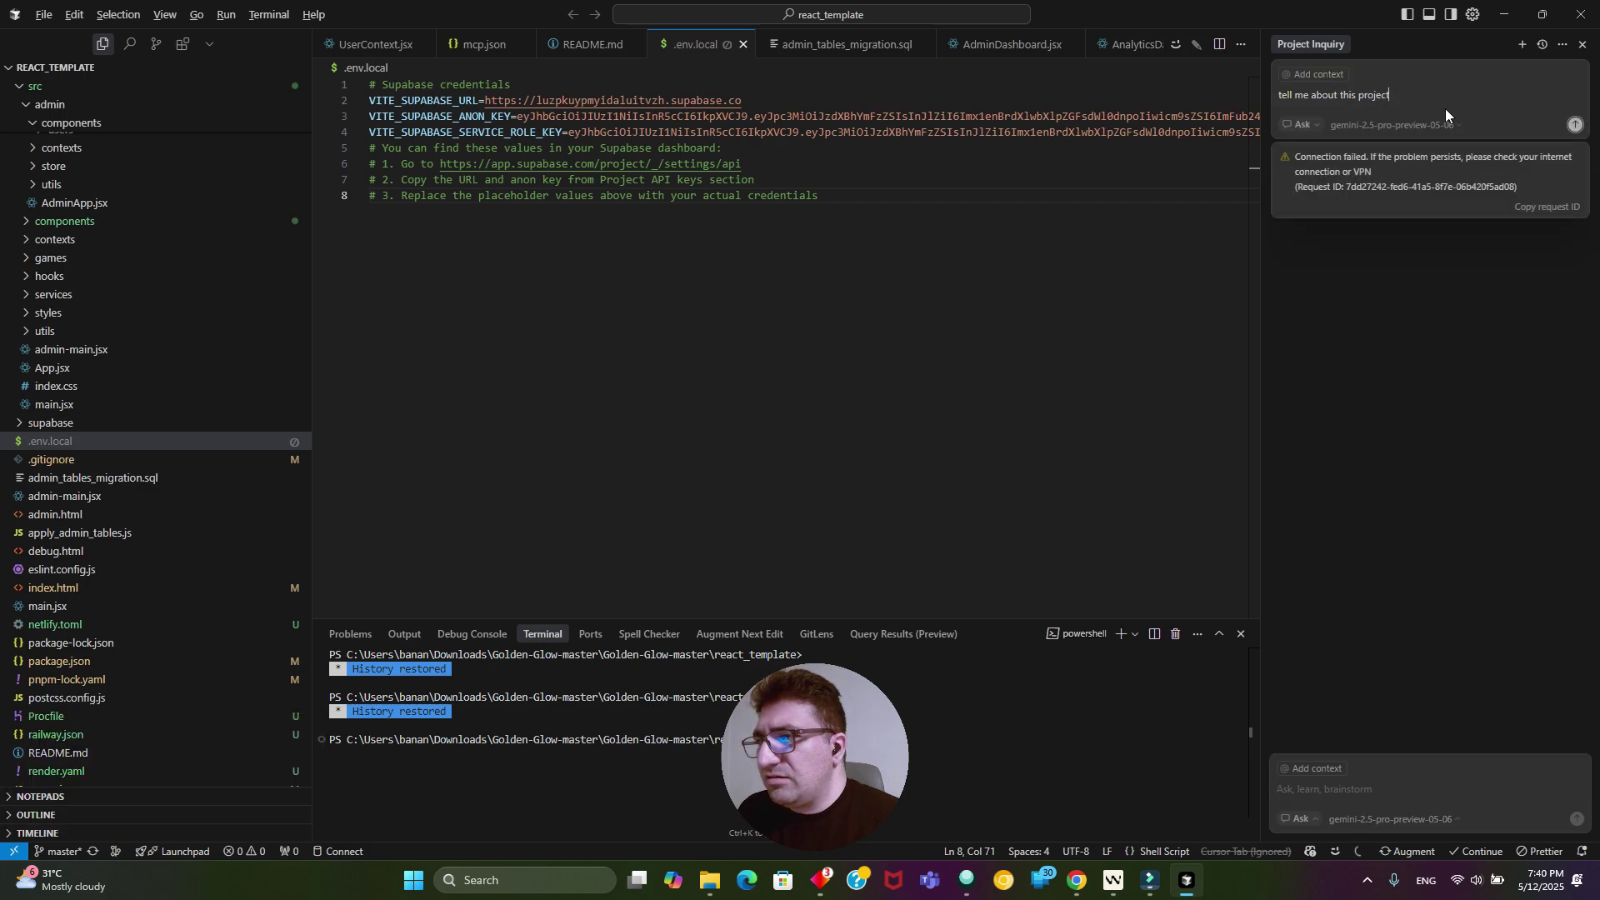
left_click(1577, 131)
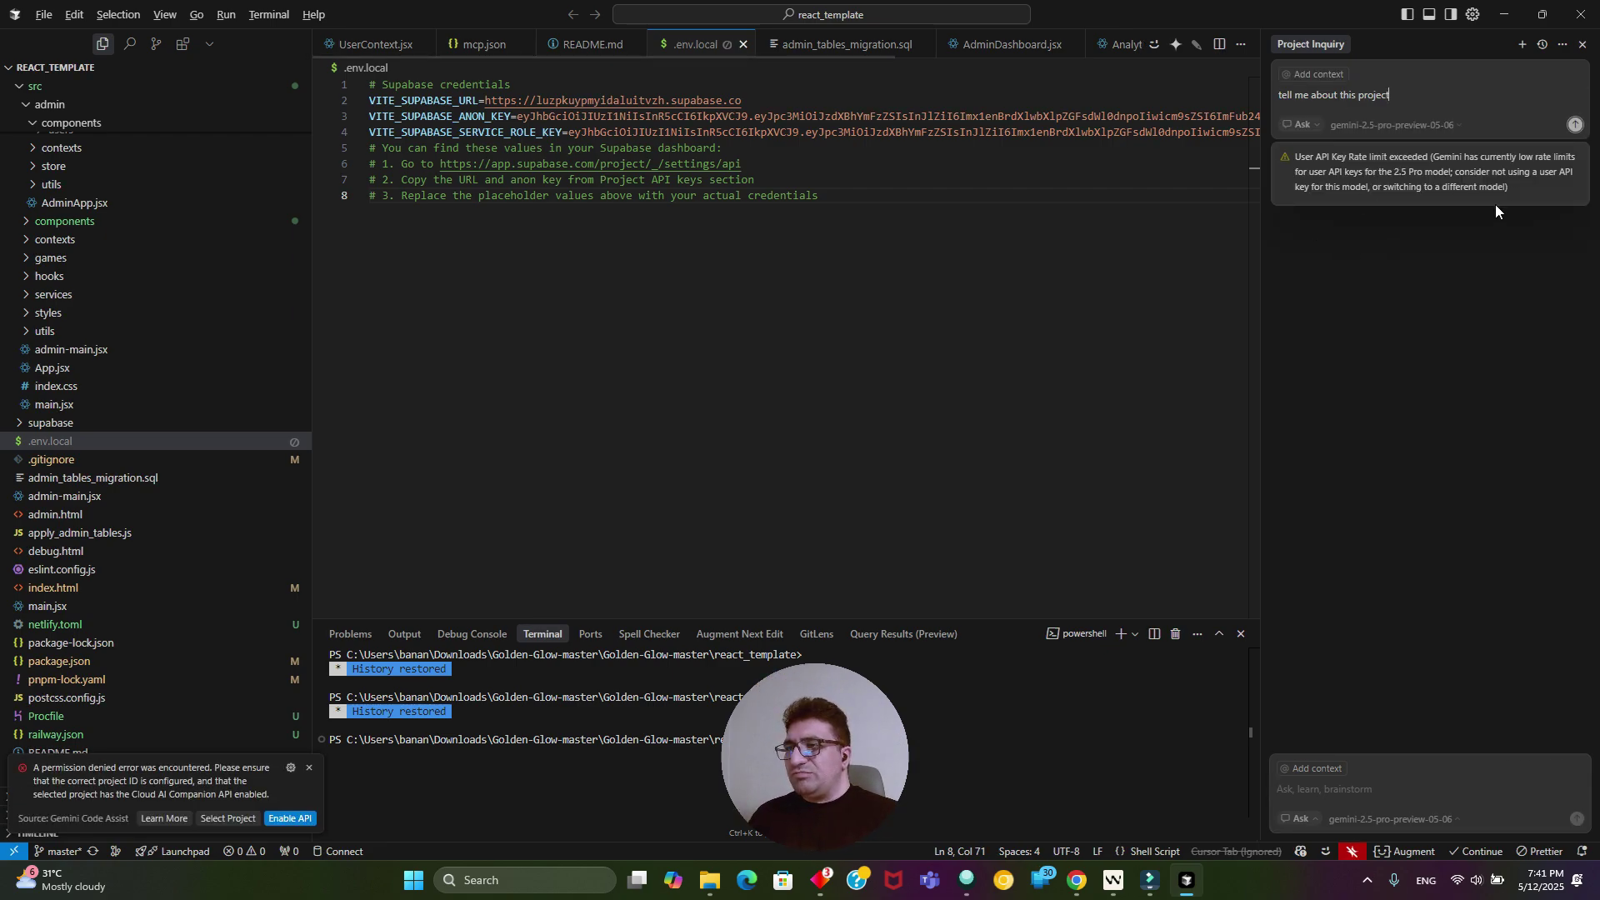
left_click(1473, 20)
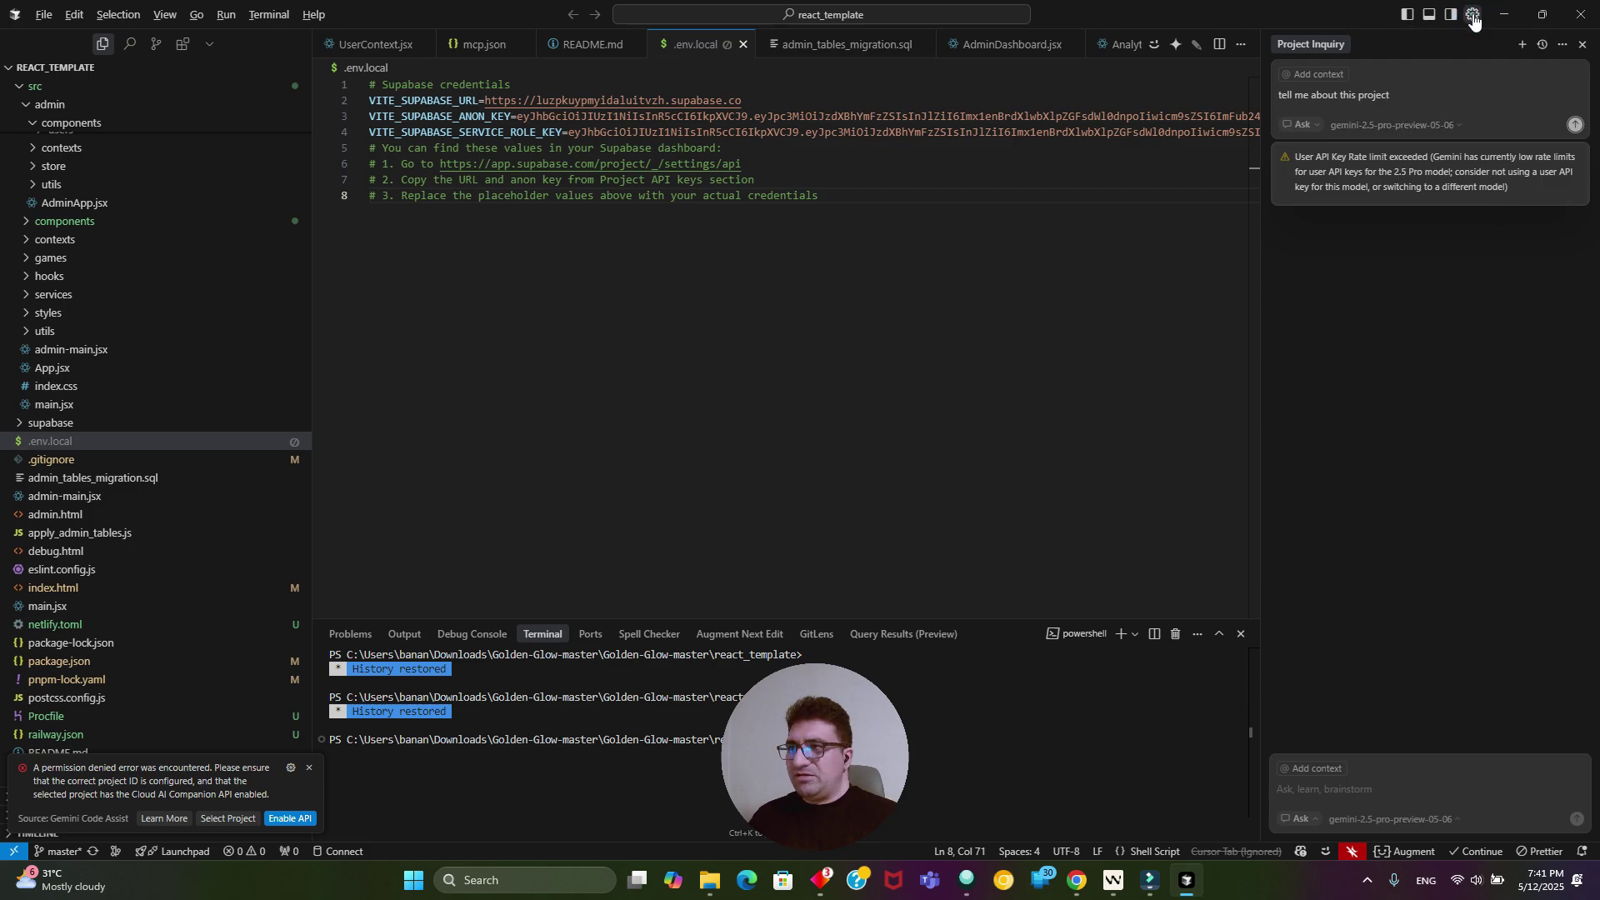
Review the Models page and API key sections in Cursor Settings, then resend 'tell me about this project'.
scroll(874, 203, "down", 2)
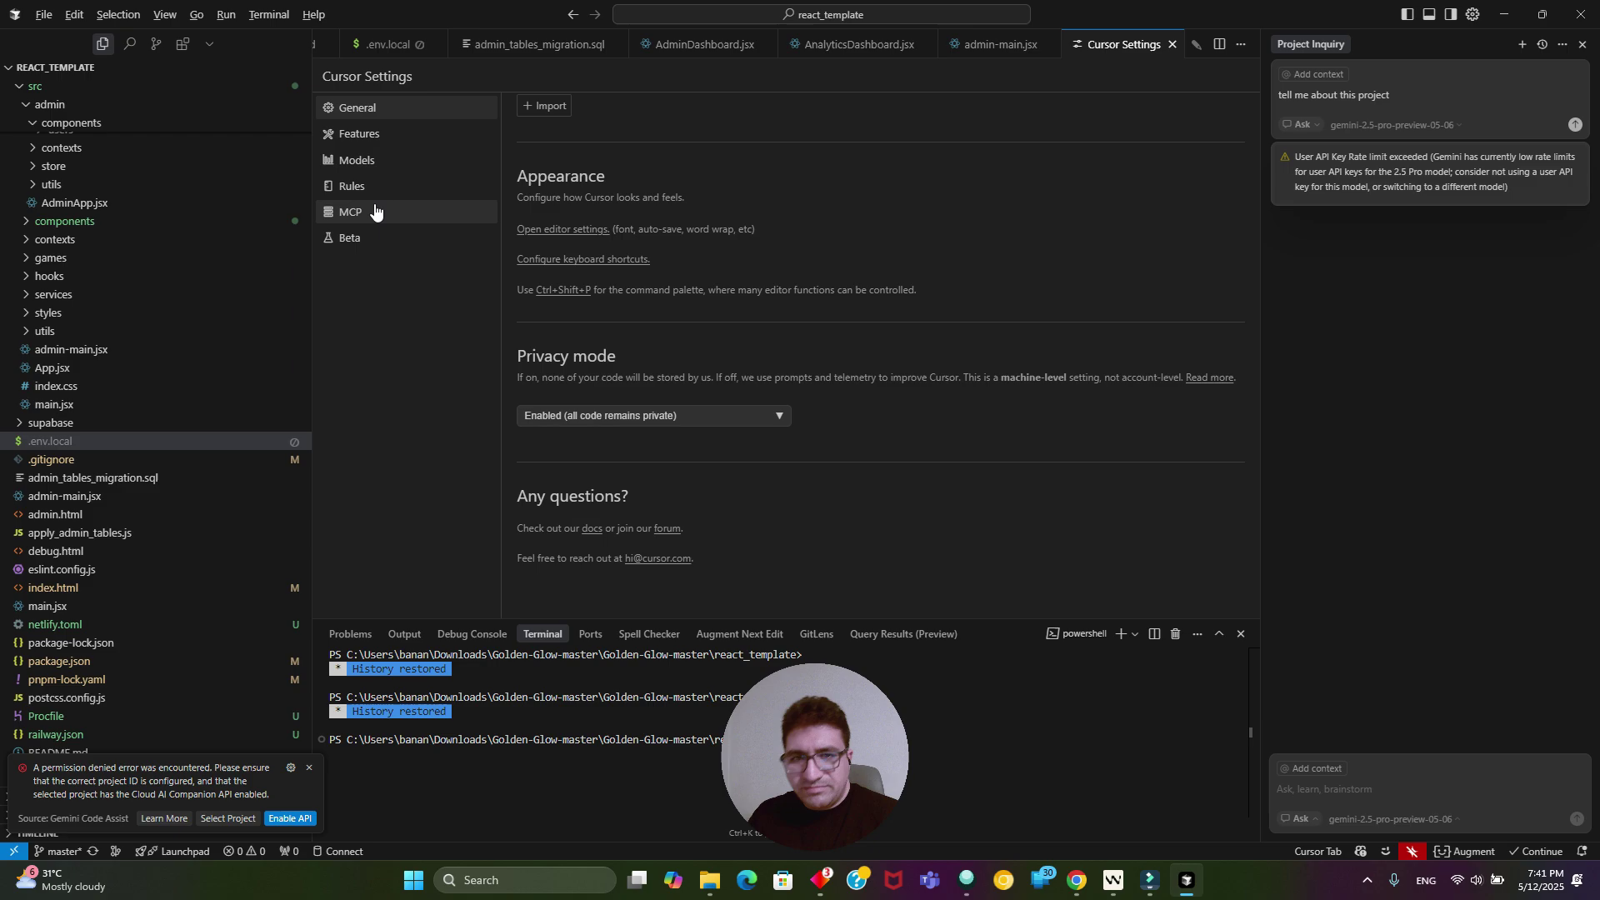
left_click(375, 208)
left_click(377, 127)
left_click(380, 159)
scroll(989, 372, "down", 5)
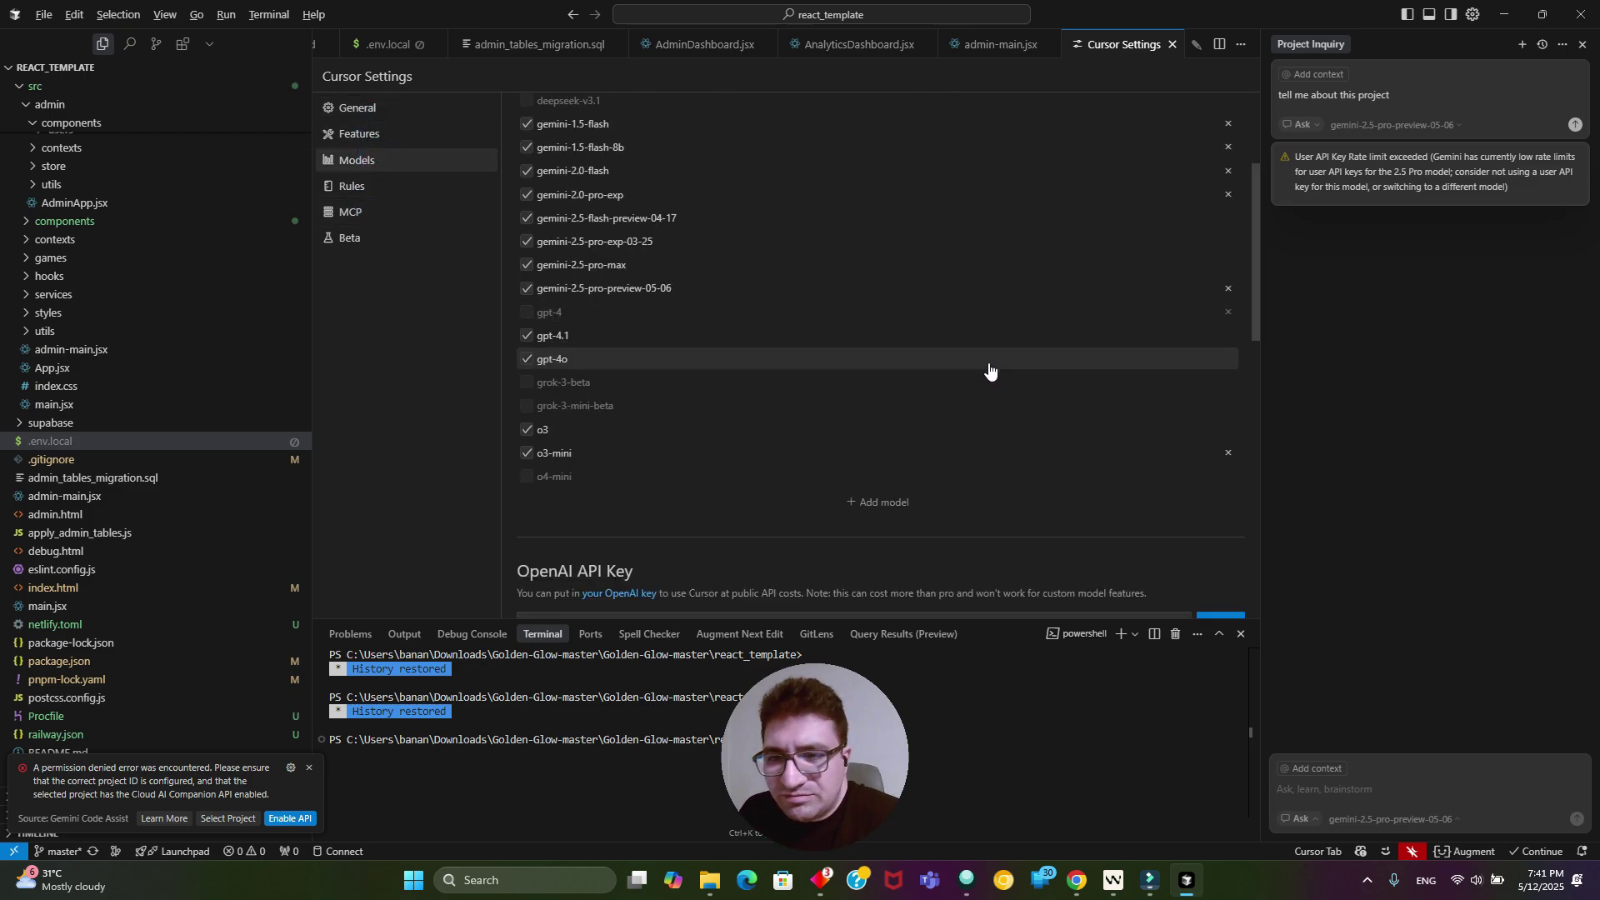
scroll(976, 497, "down", 5)
scroll(976, 497, "down", 5)
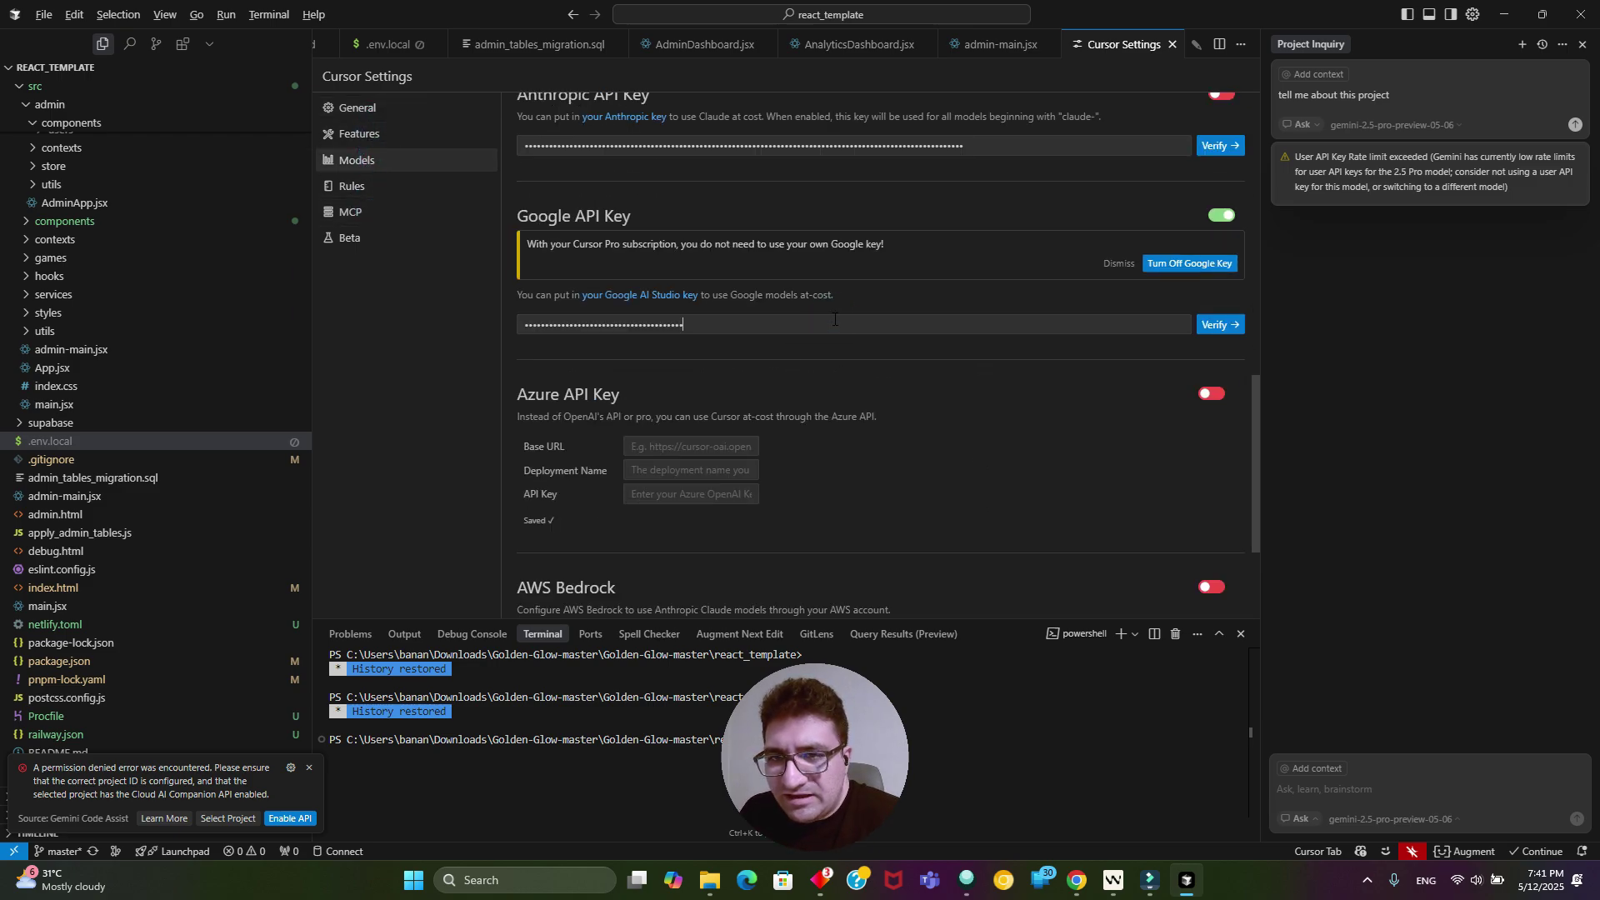
scroll(1085, 331, "up", 5)
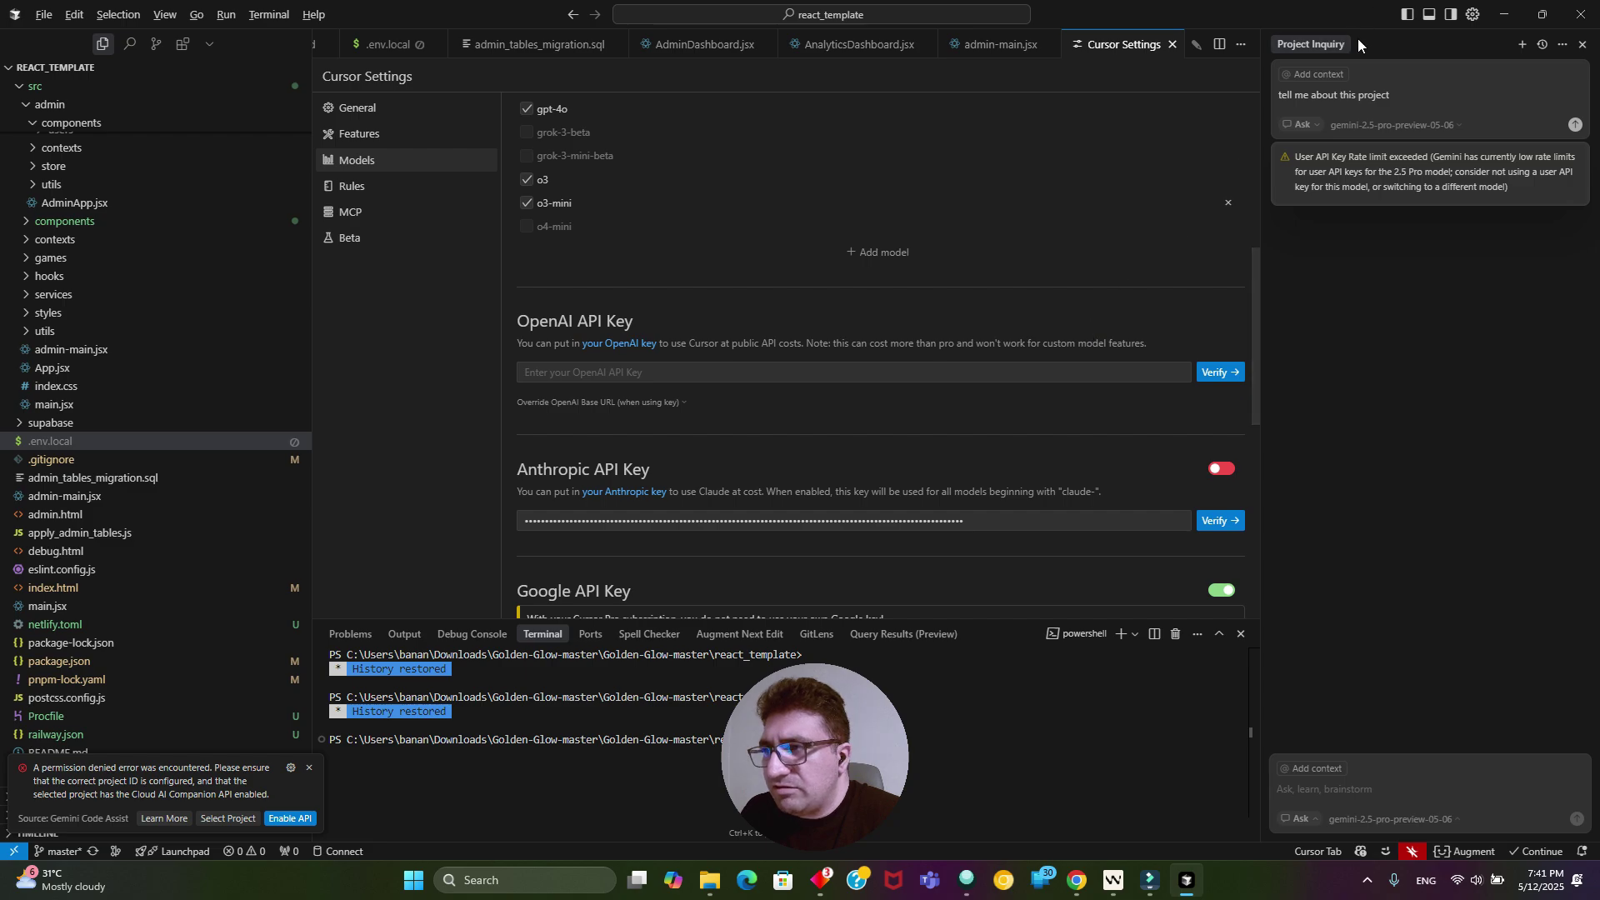
left_click(1573, 124)
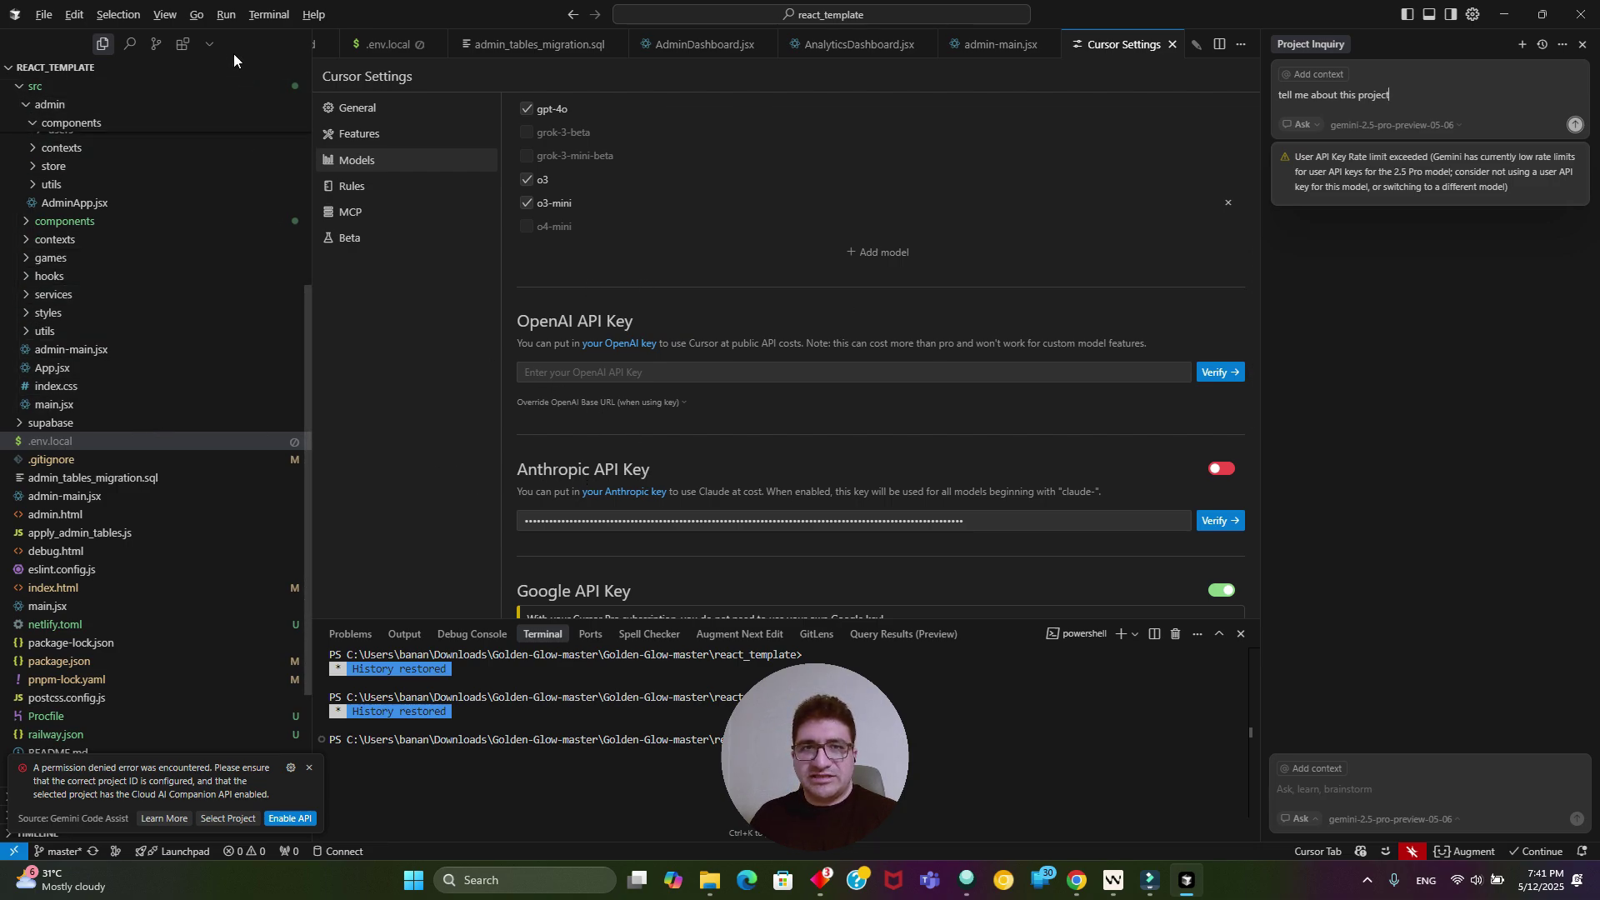
Show Cline in Cursor's sidebar and dismiss the Gemini permission error and update notices.
left_click(213, 48)
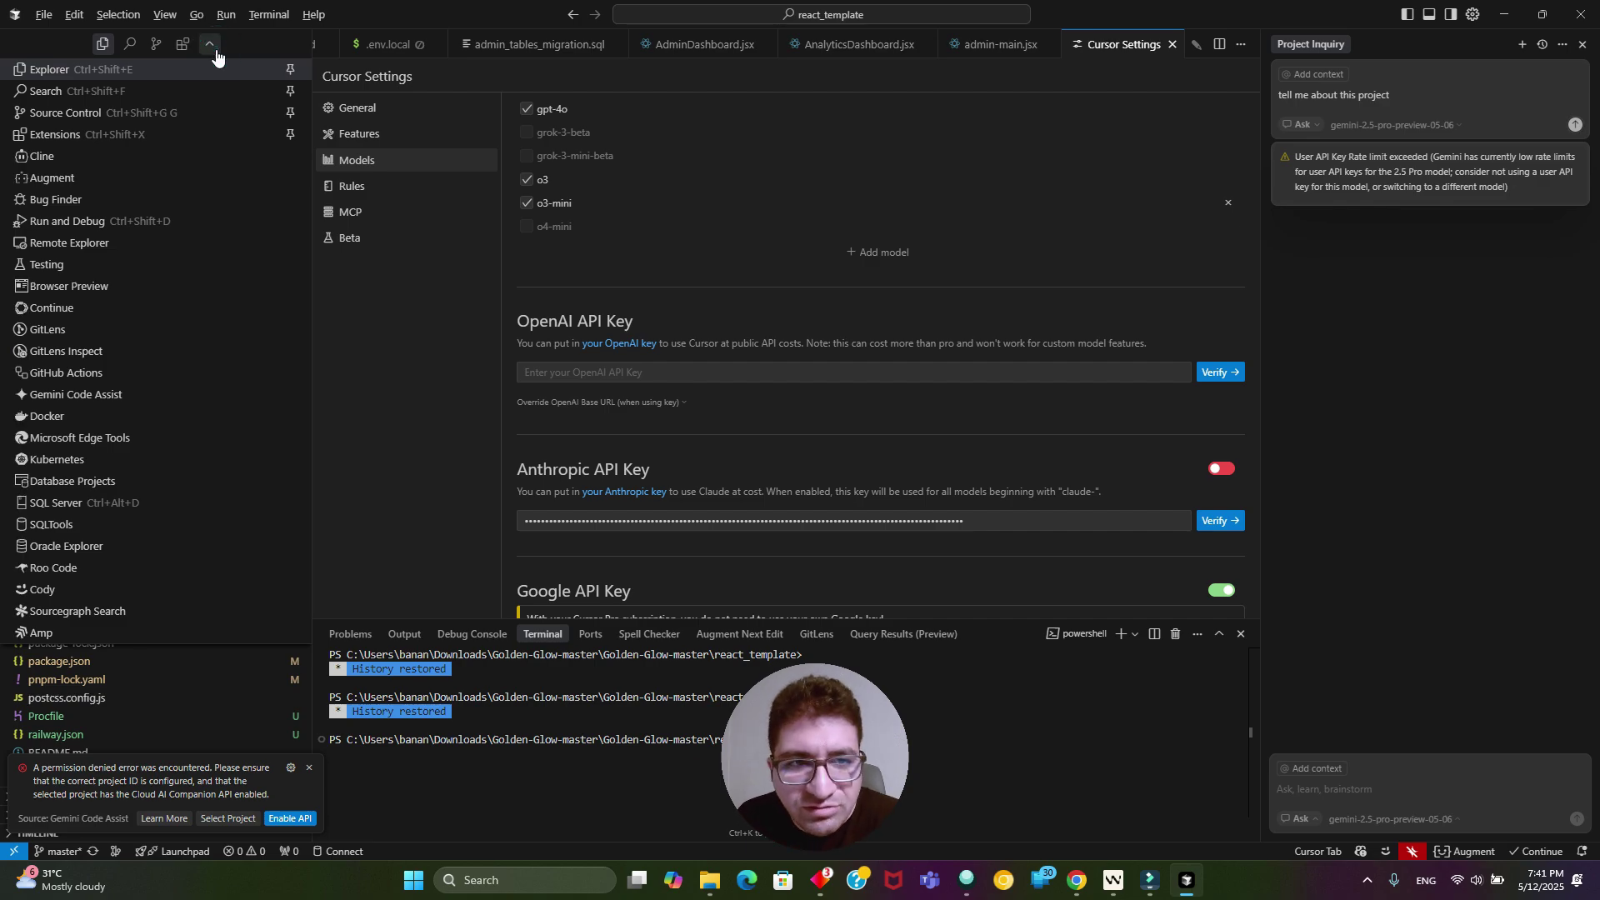
left_click(116, 157)
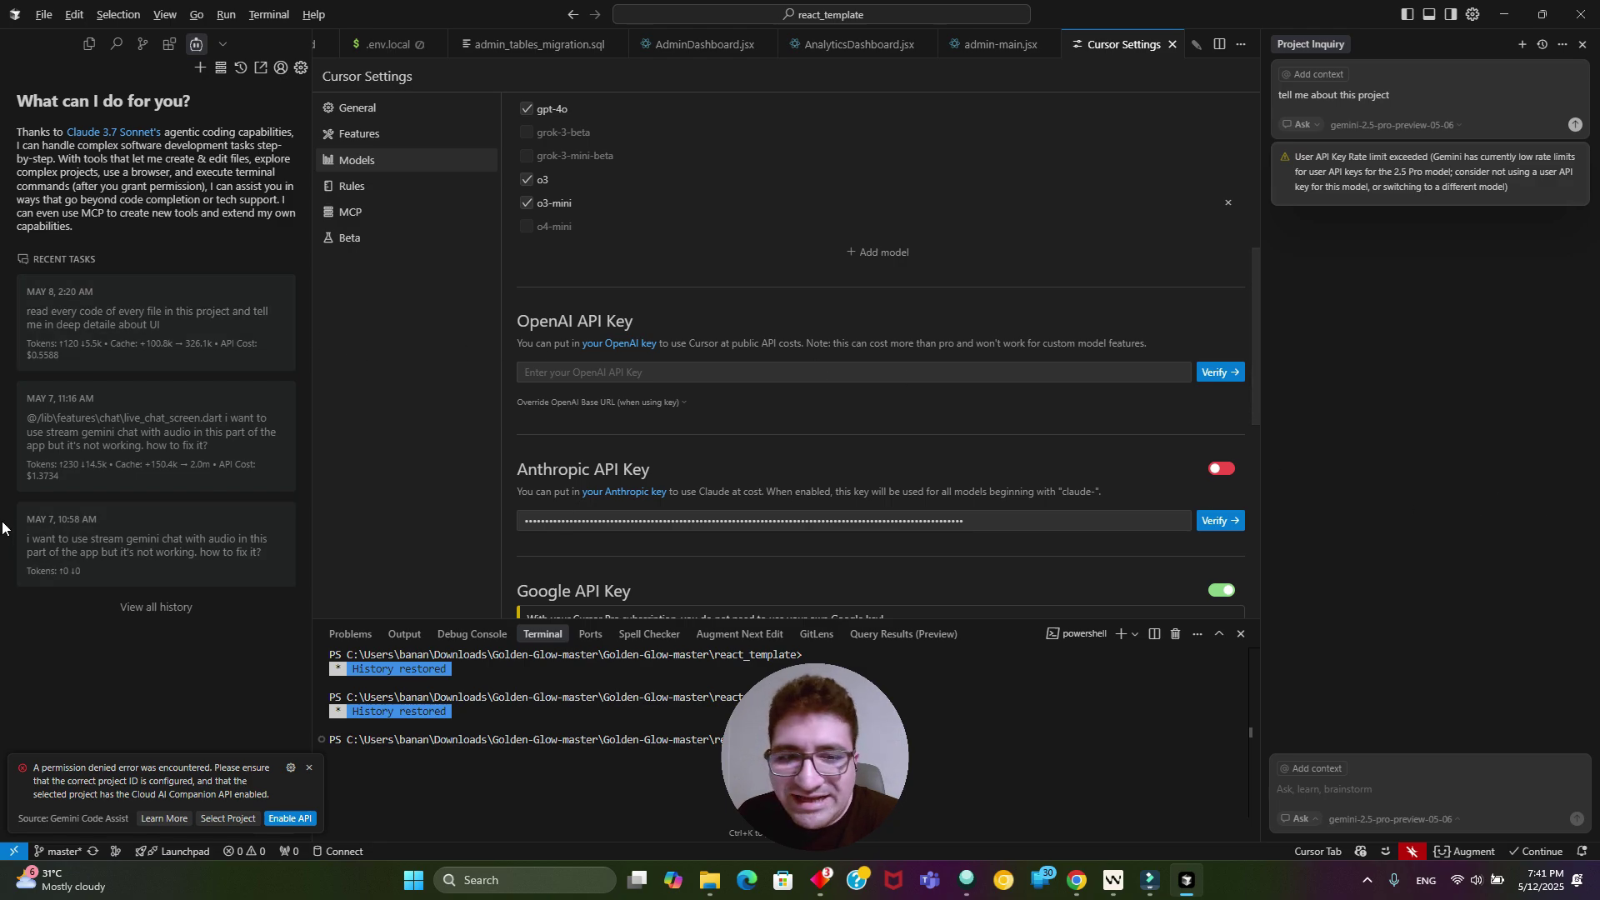
left_click(309, 768)
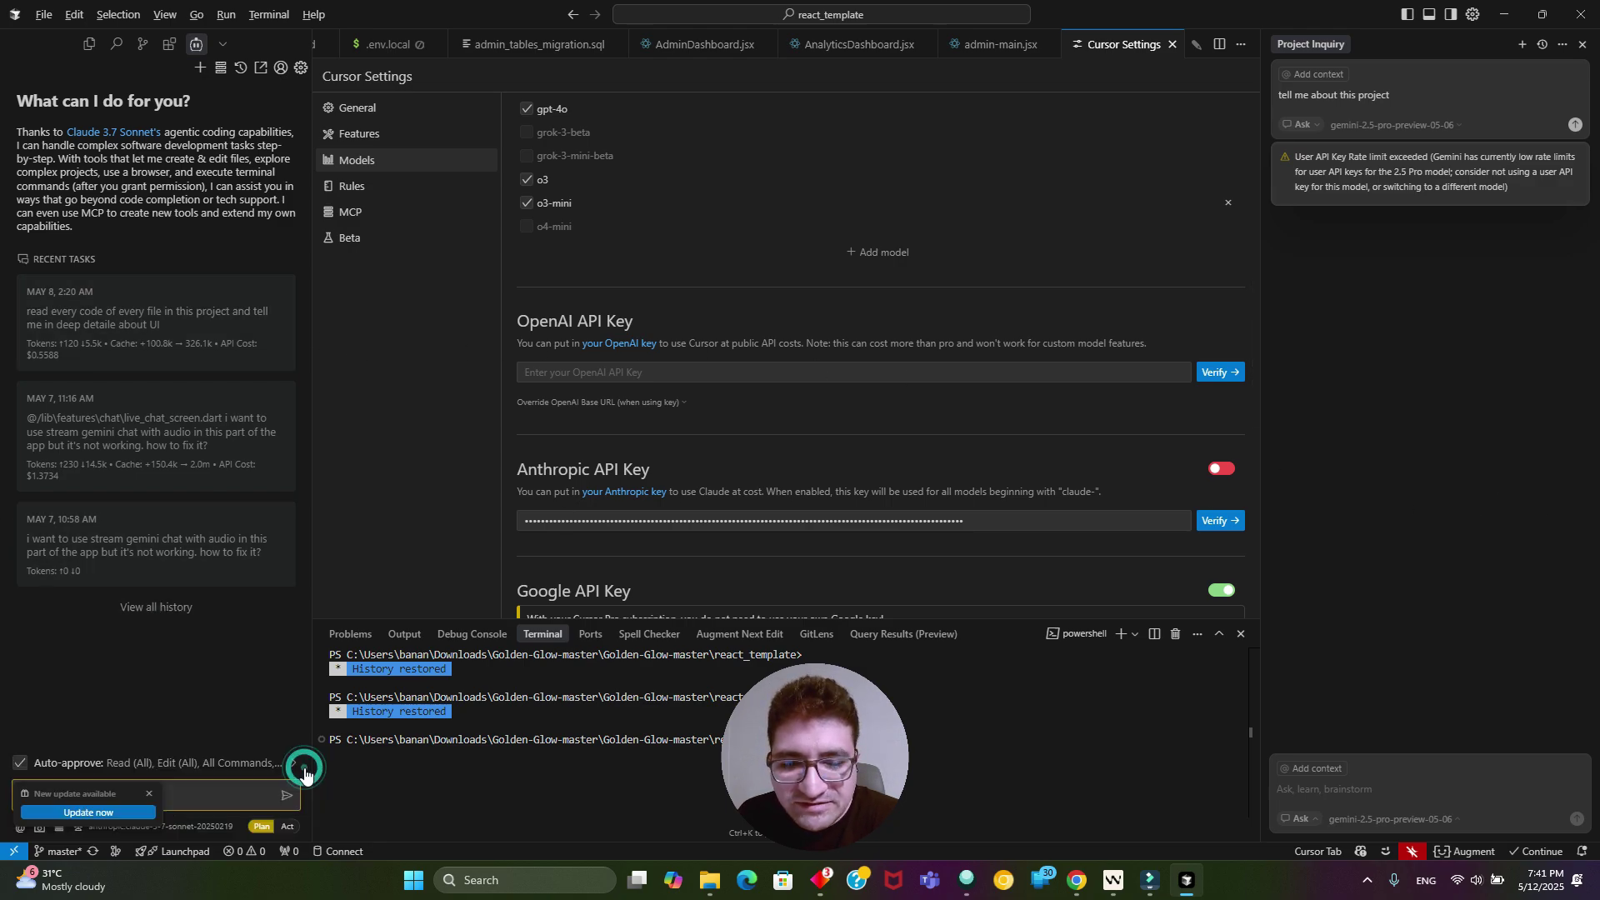
left_click(150, 794)
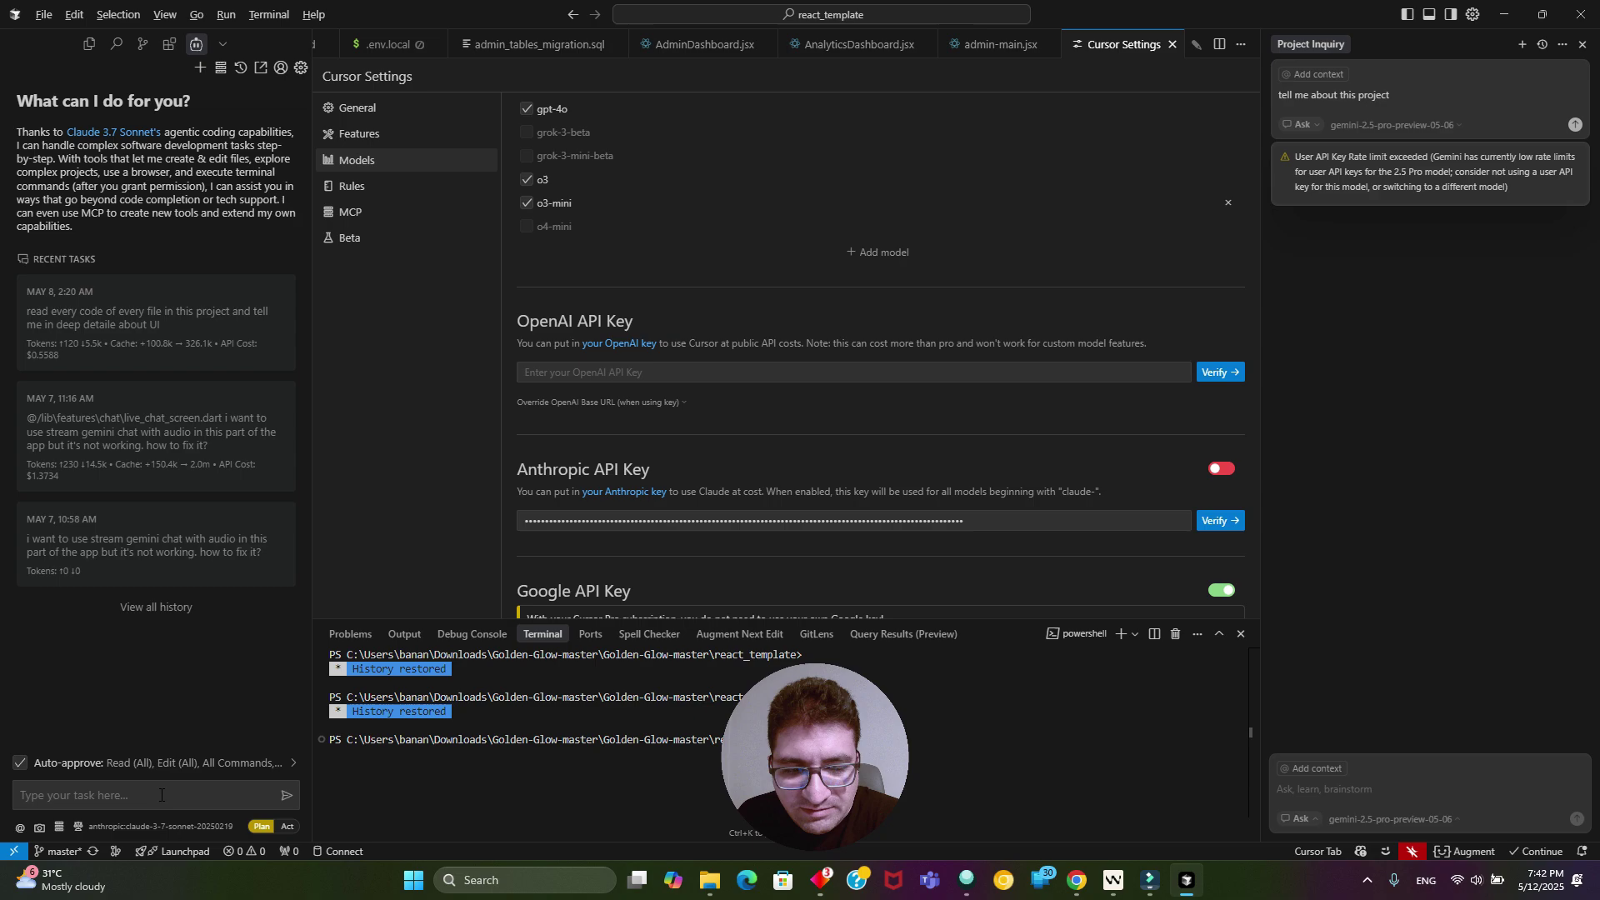
Set Cline's API provider to Google Gemini and browse its Gemini model list.
left_click(301, 68)
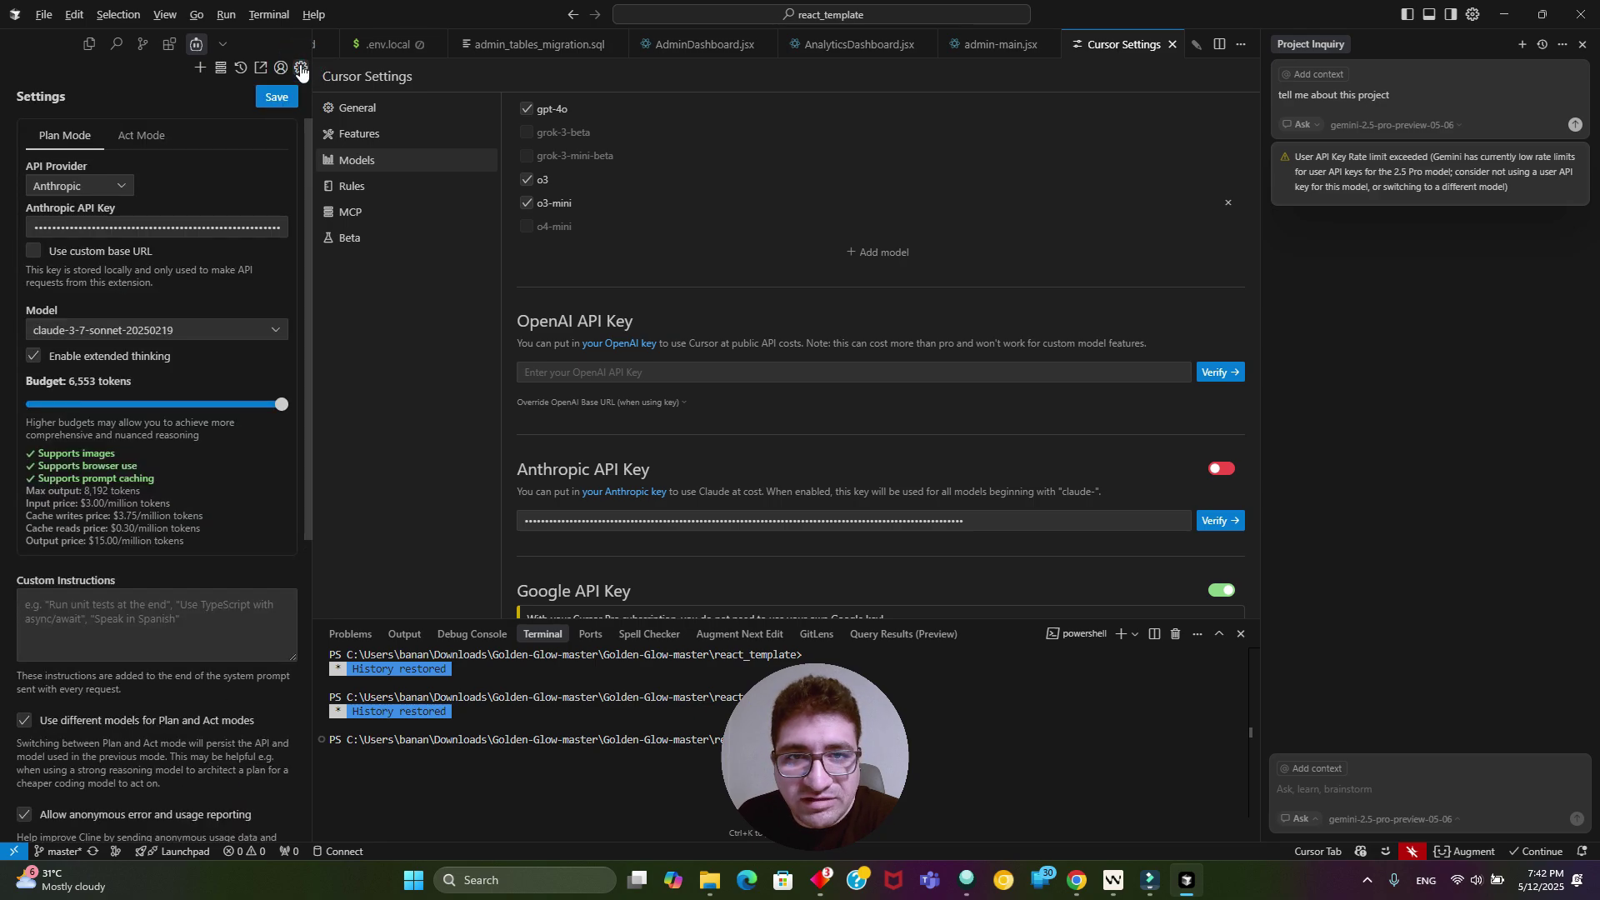
left_click(119, 186)
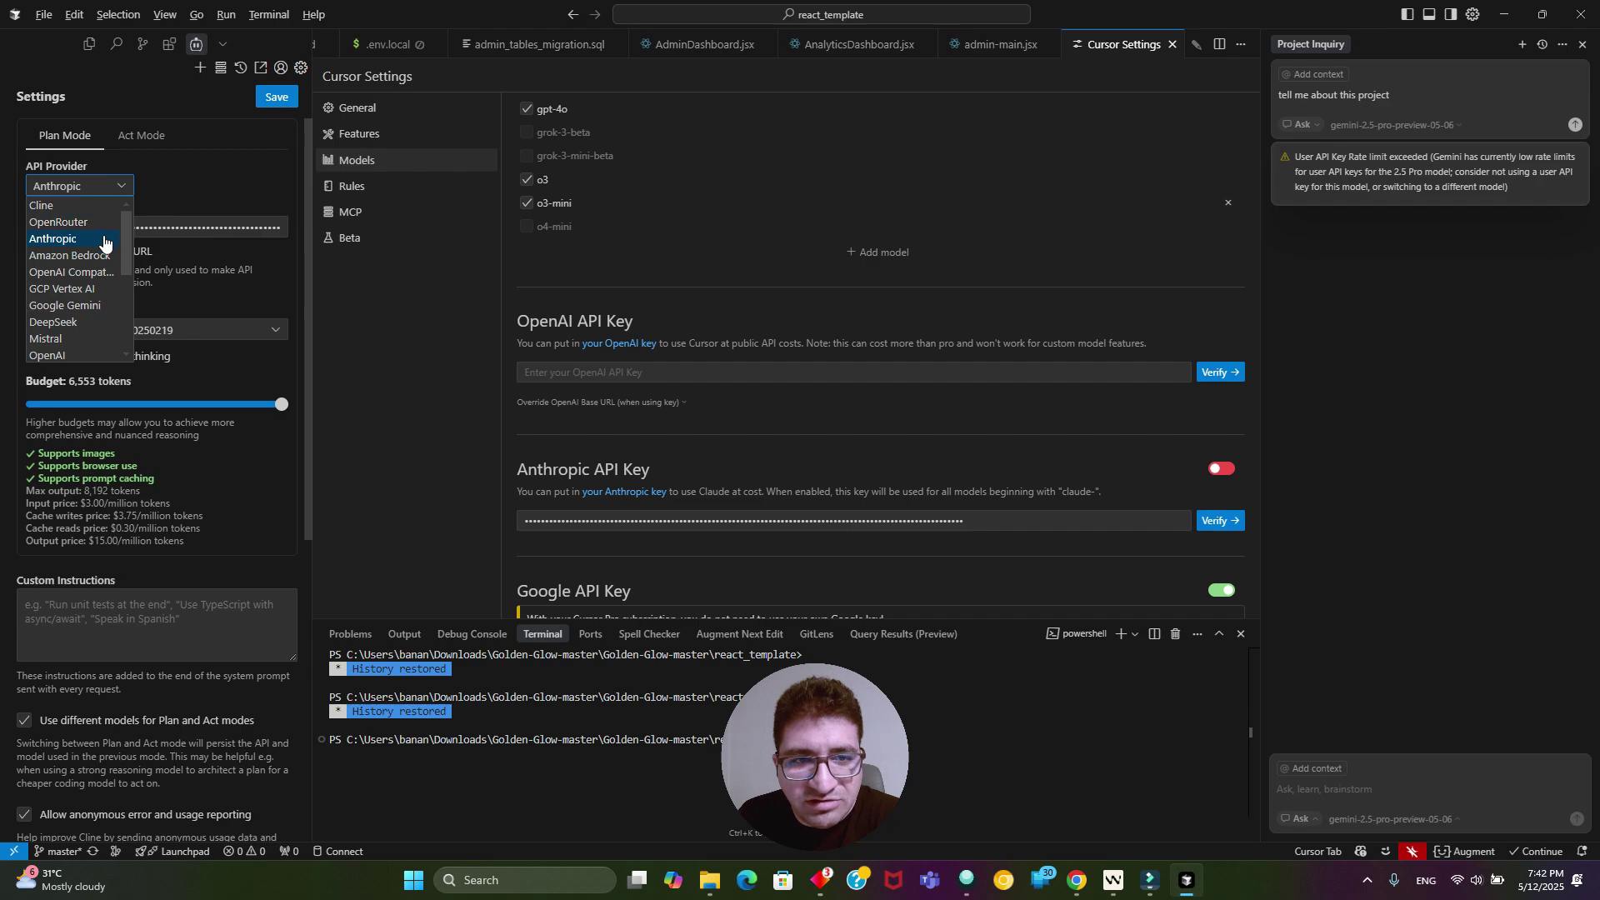
left_click(89, 306)
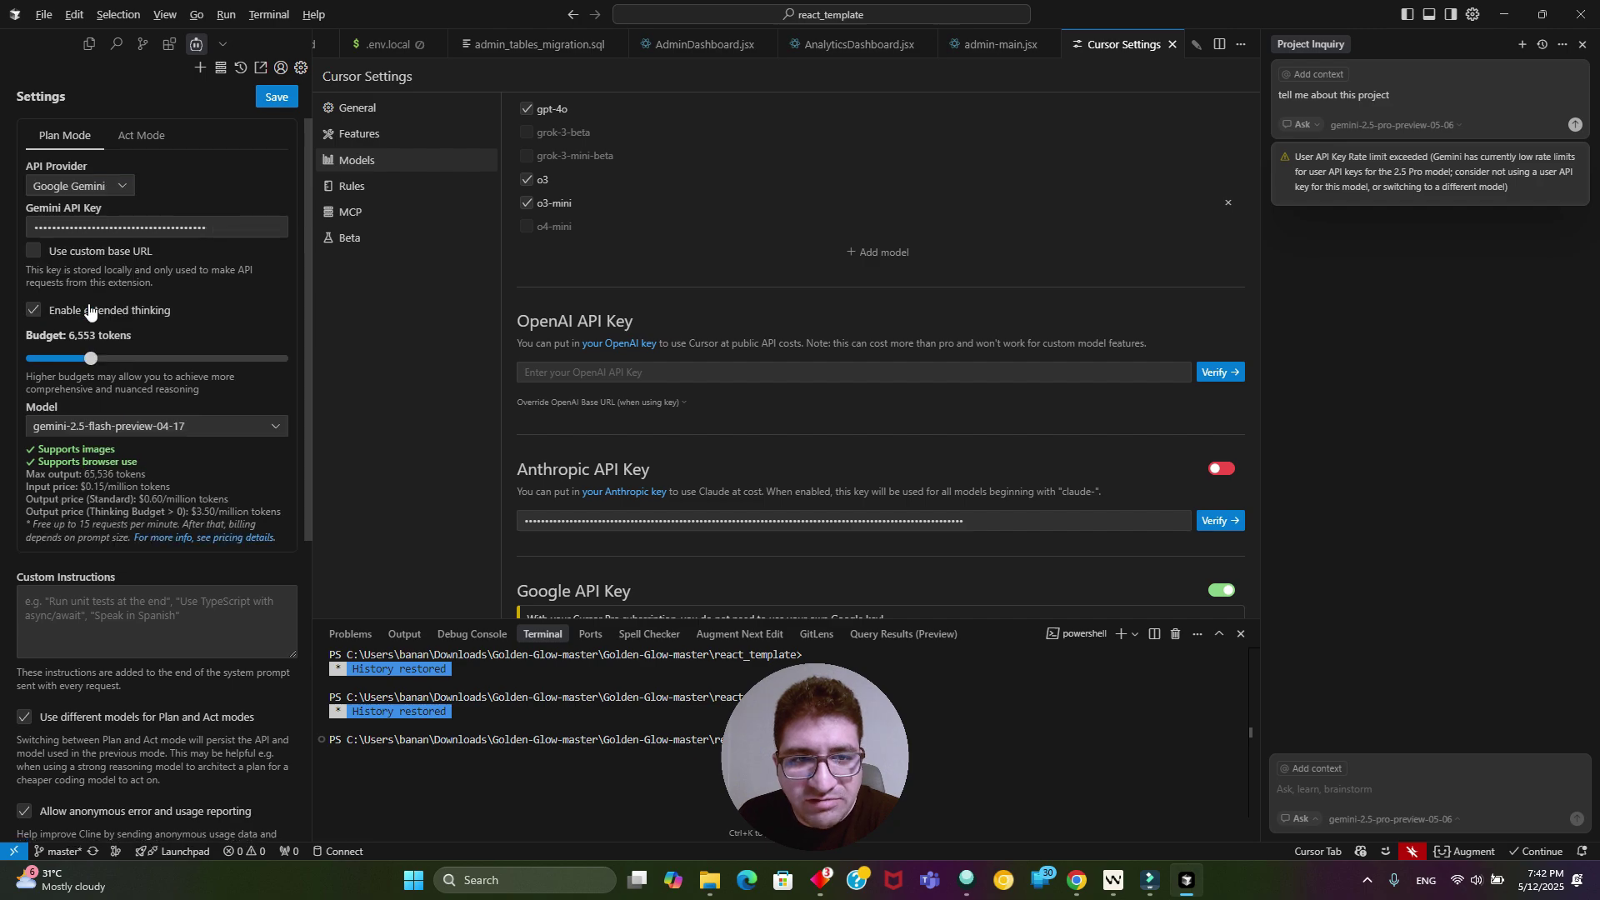
left_click(154, 428)
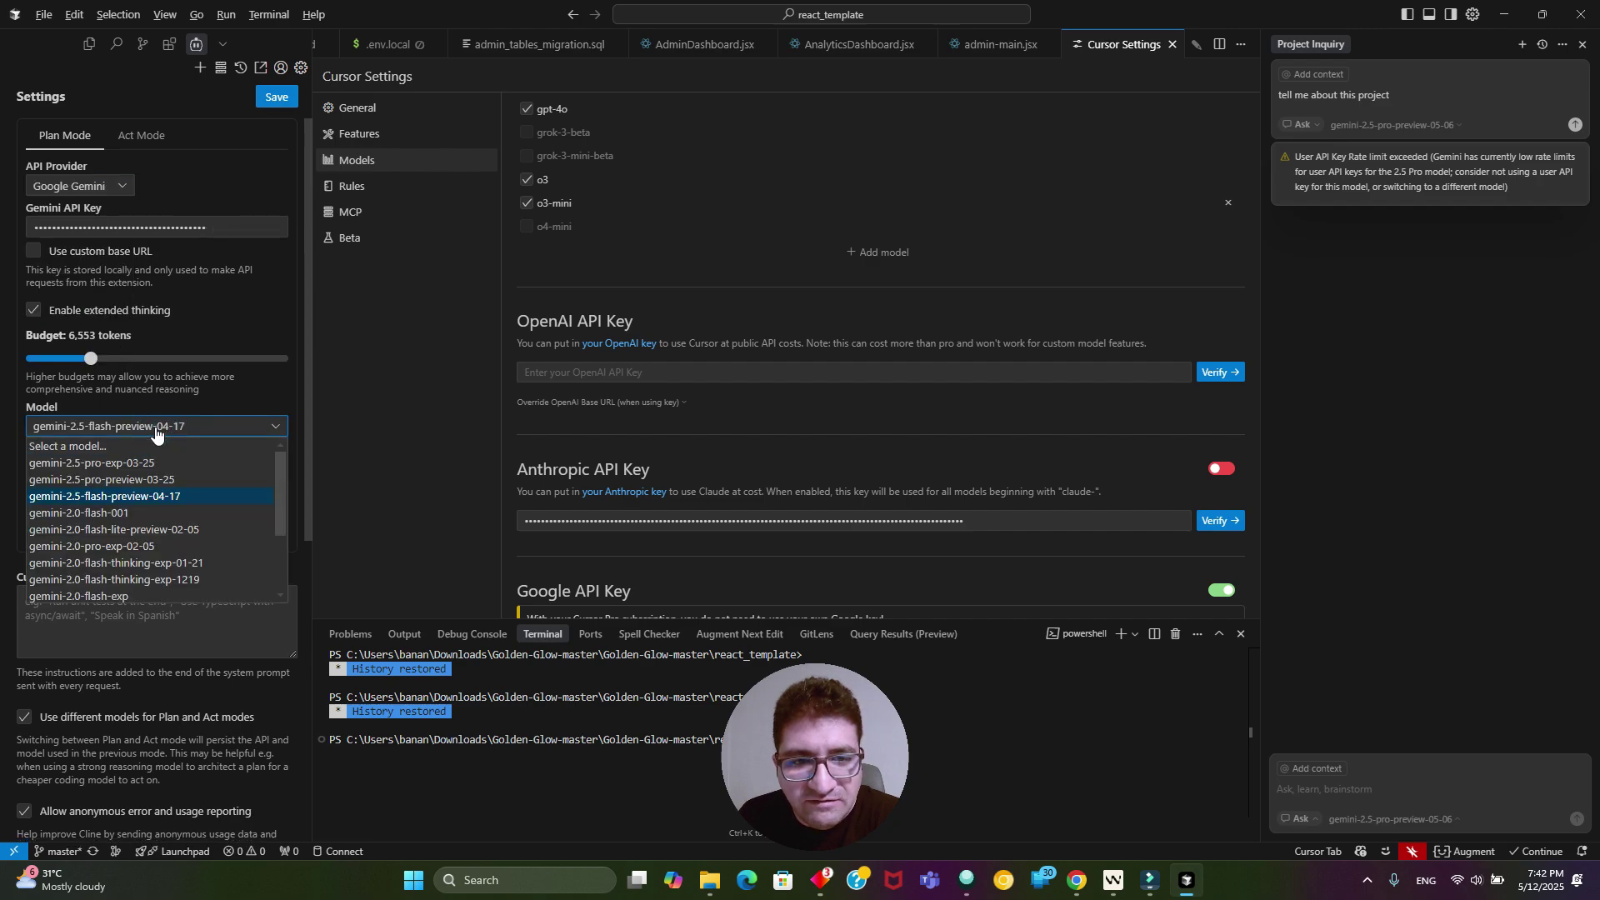
scroll(200, 516, "down", 2)
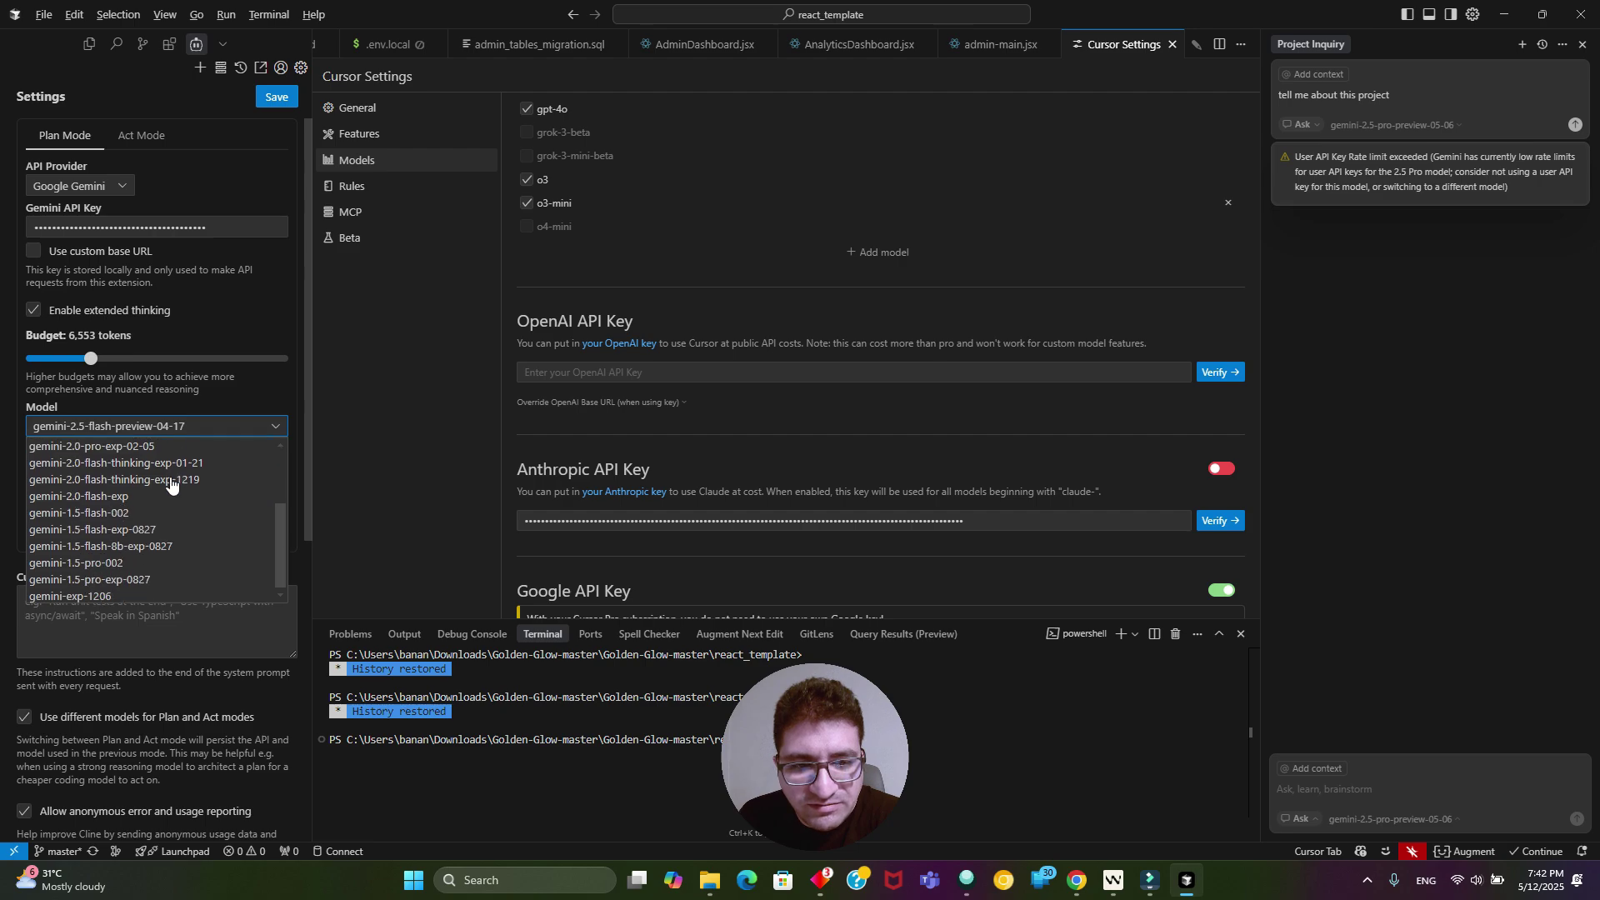
scroll(212, 525, "down", 3)
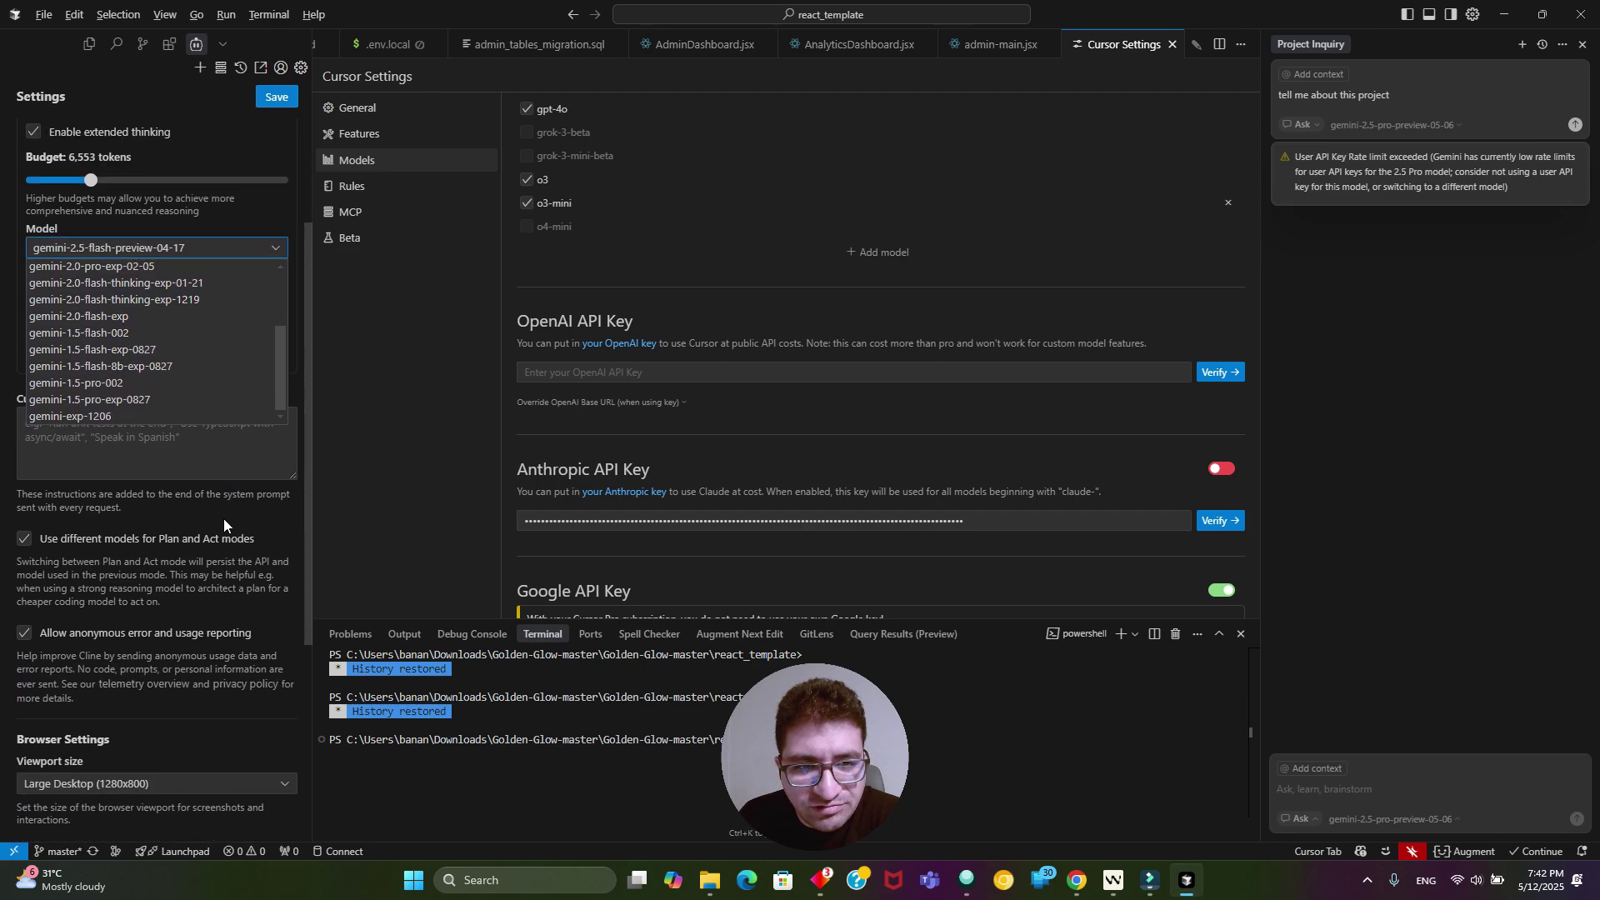
scroll(217, 500, "up", 2)
scroll(218, 475, "up", 3)
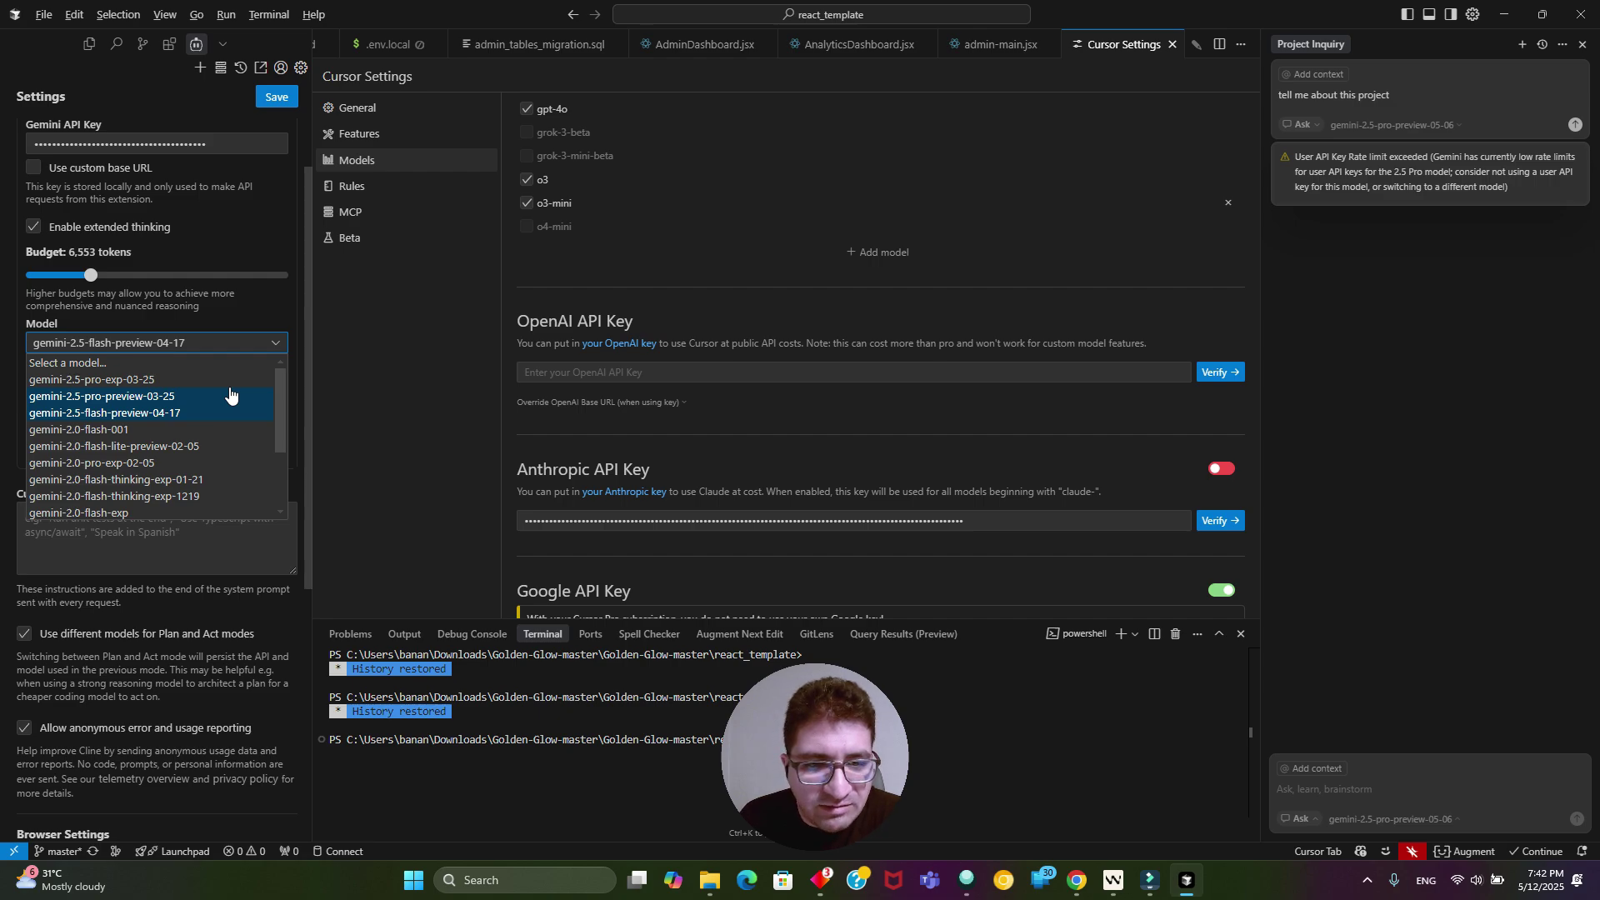
scroll(230, 393, "up", 2)
left_click(169, 48)
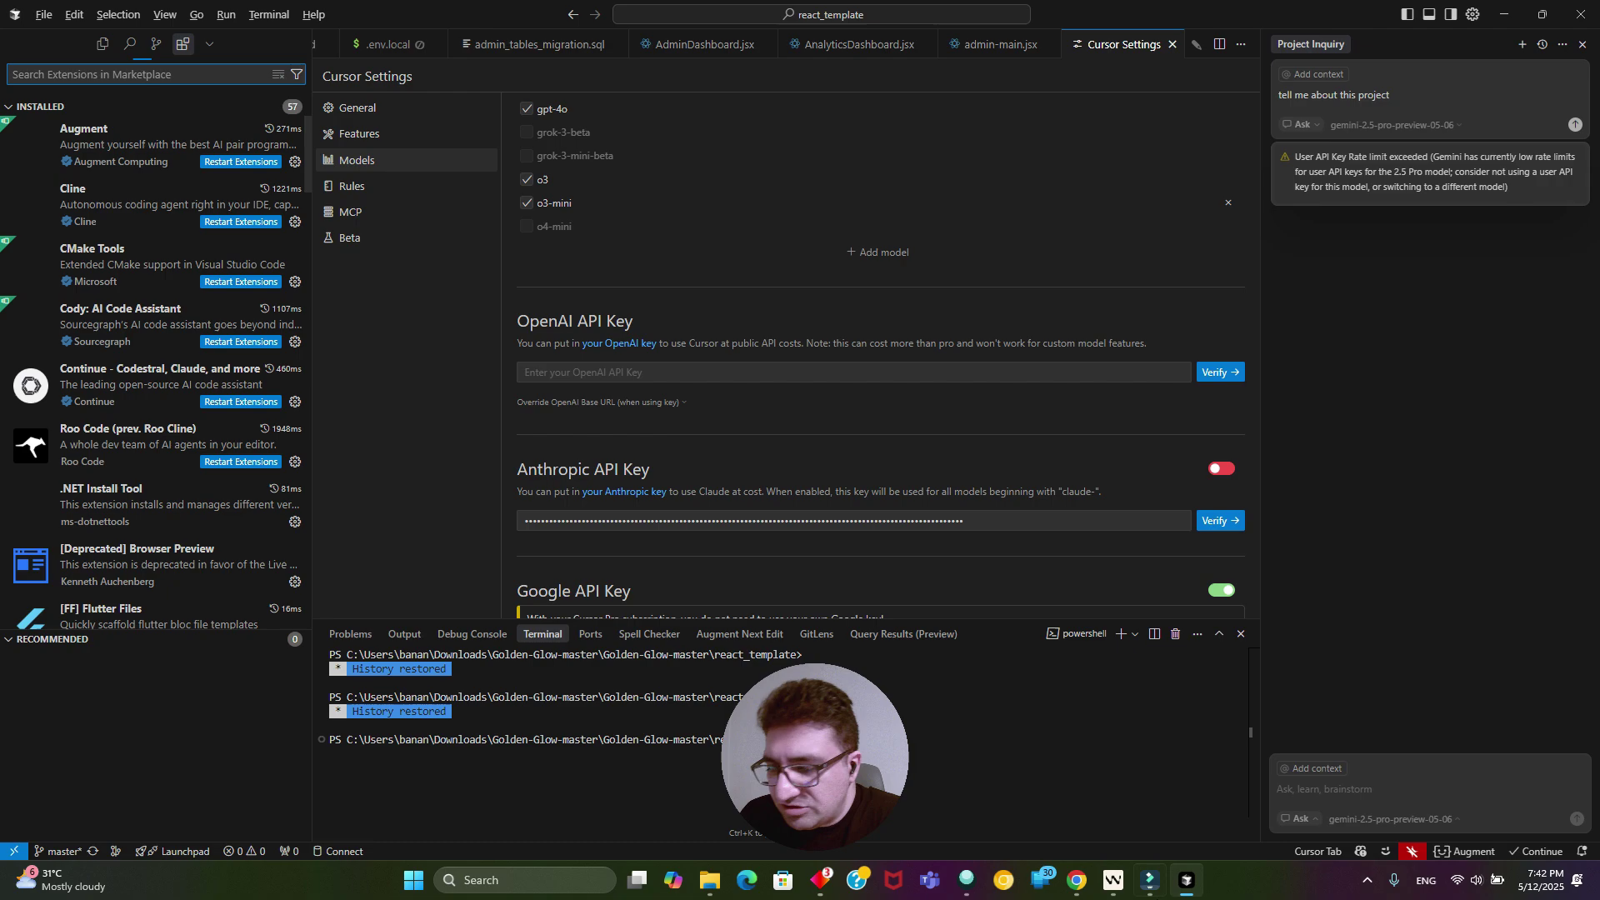
In Windsurf, open Cline and confirm Google Gemini with model gemini-2.5-pro-preview-05-06.
left_click(1115, 886)
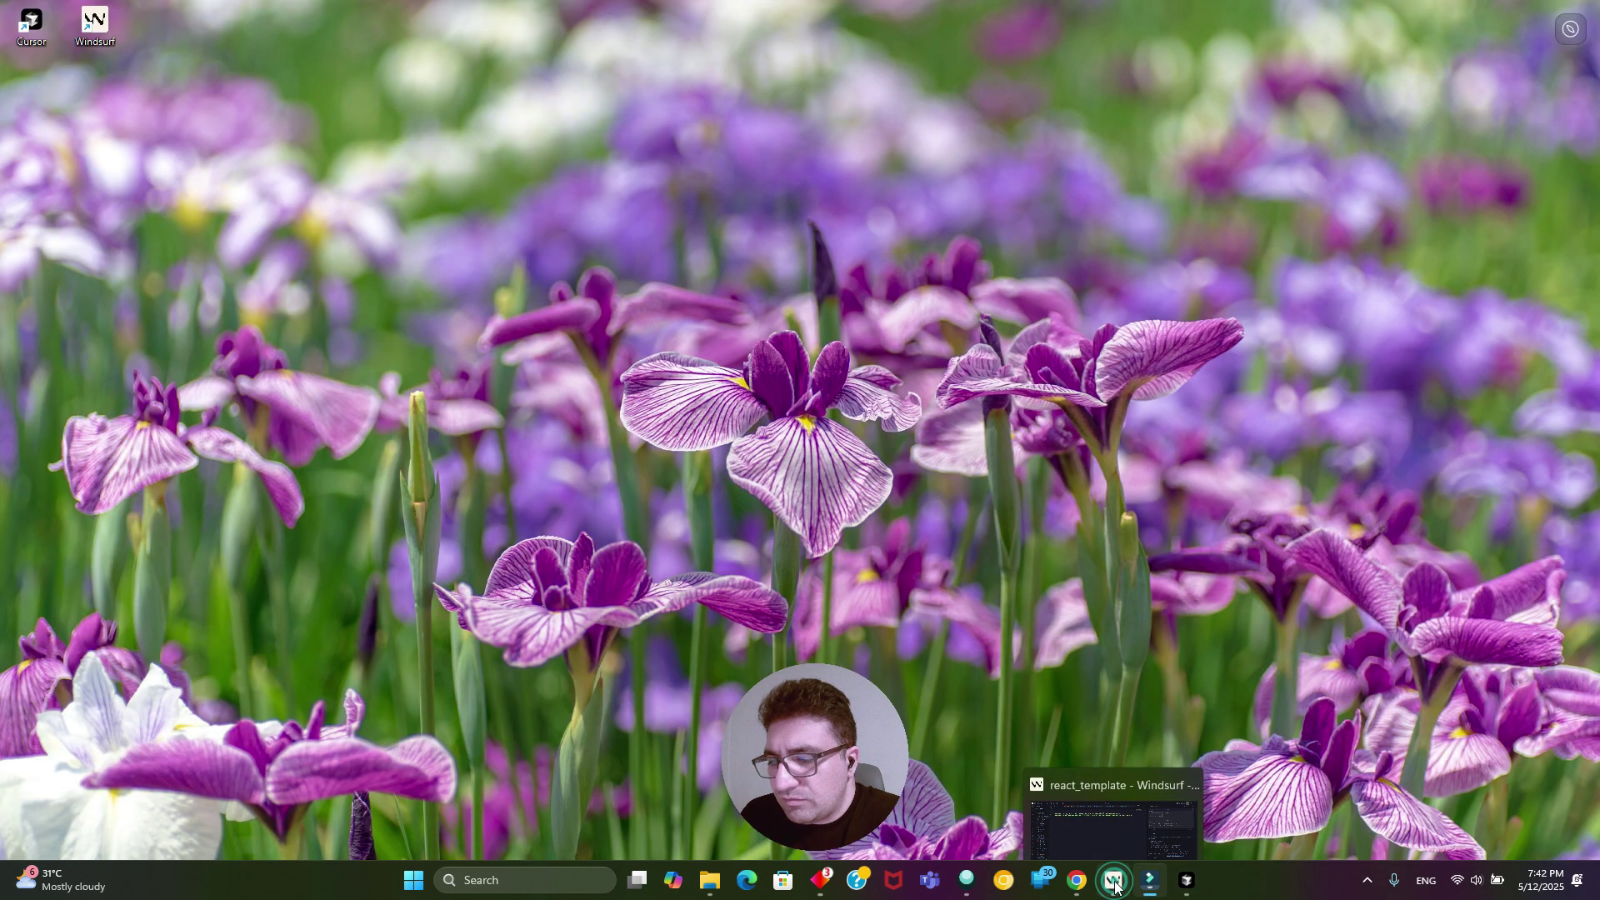
left_click(1115, 887)
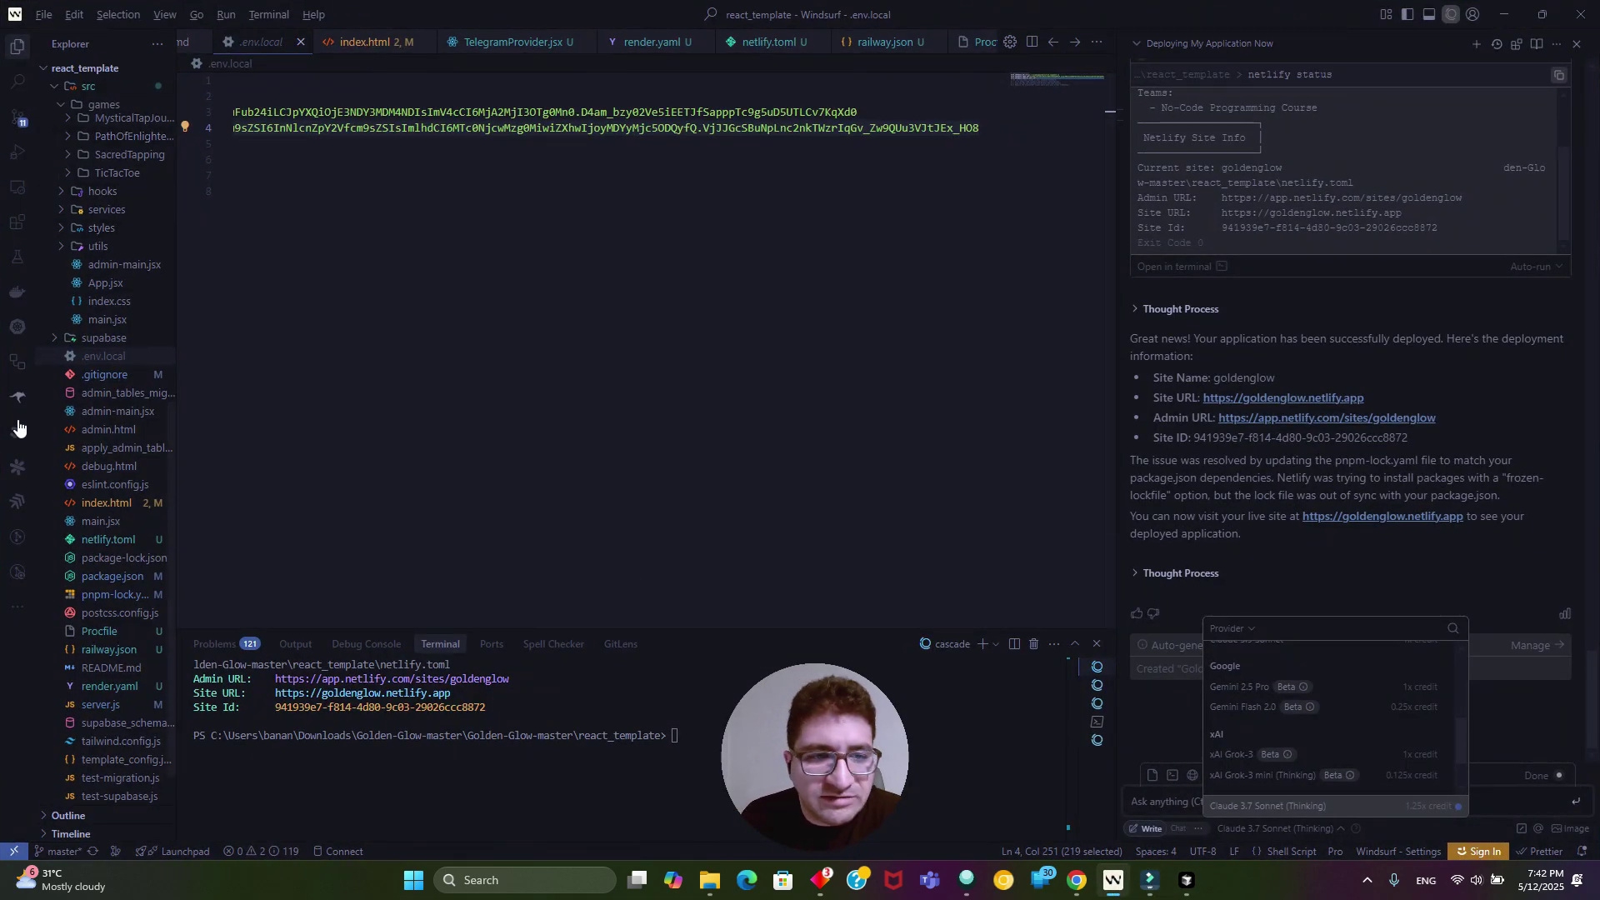
left_click(15, 610)
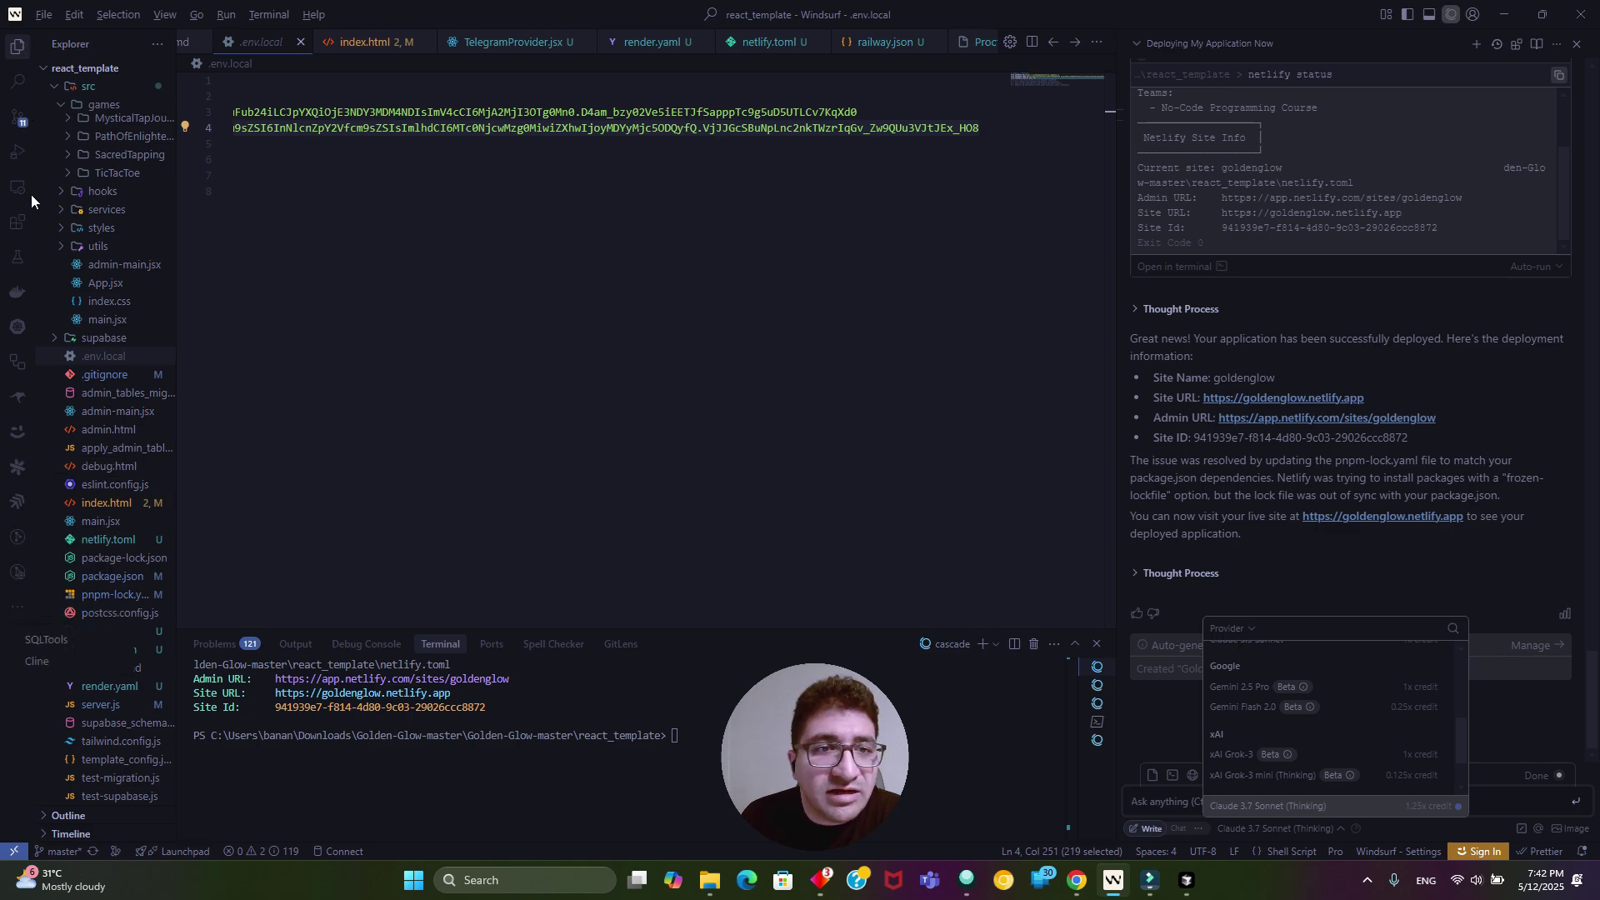
left_click(36, 660)
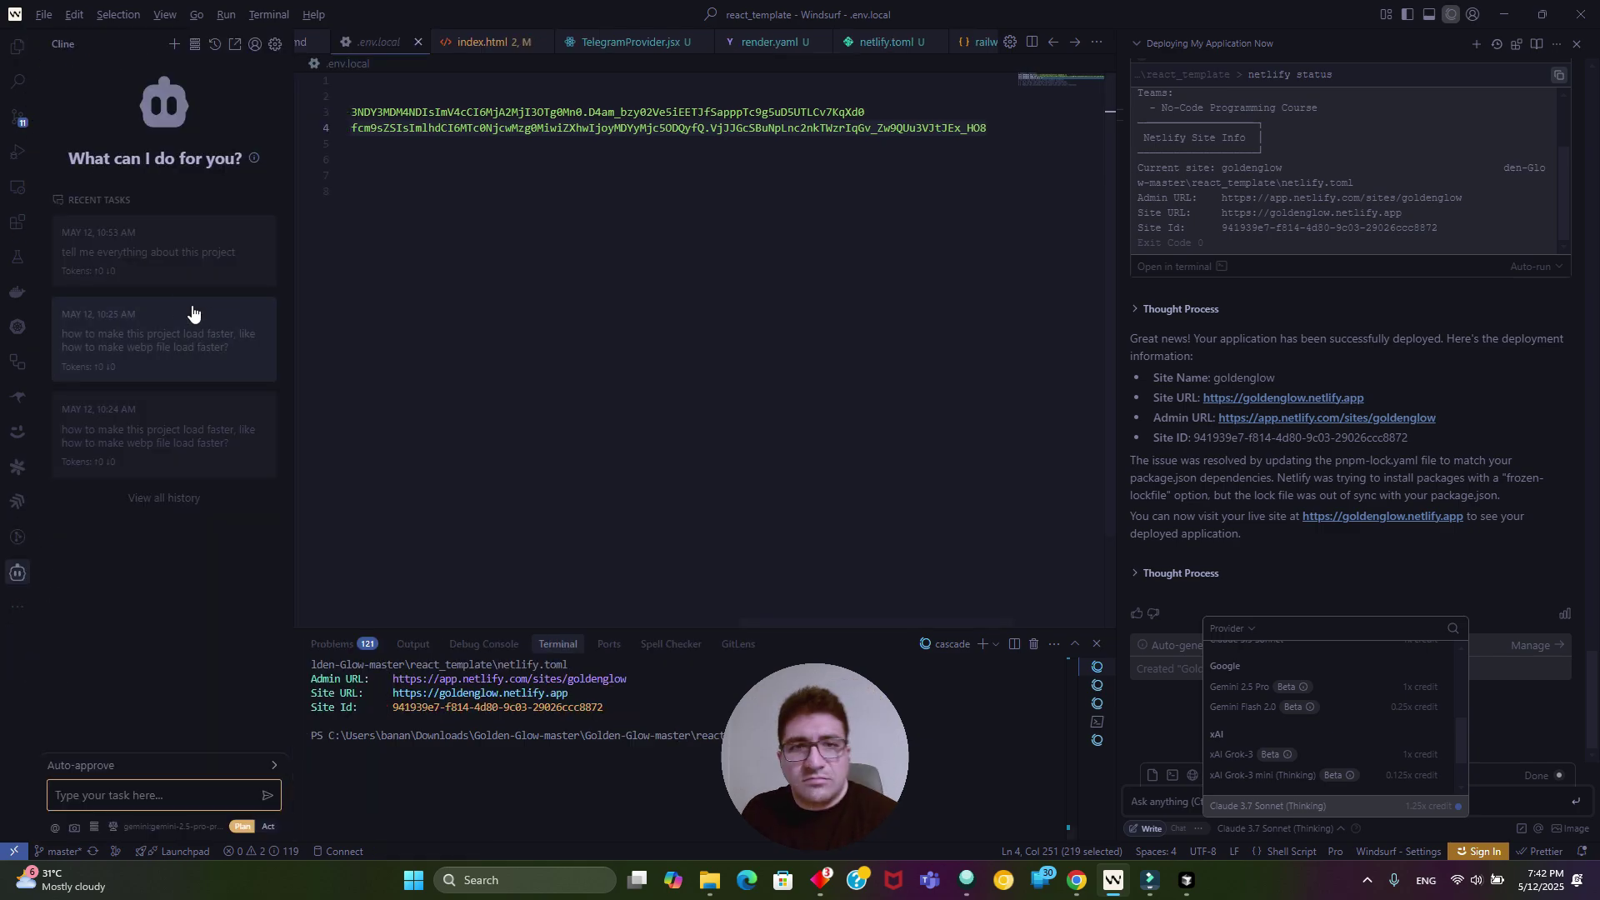
left_click(192, 827)
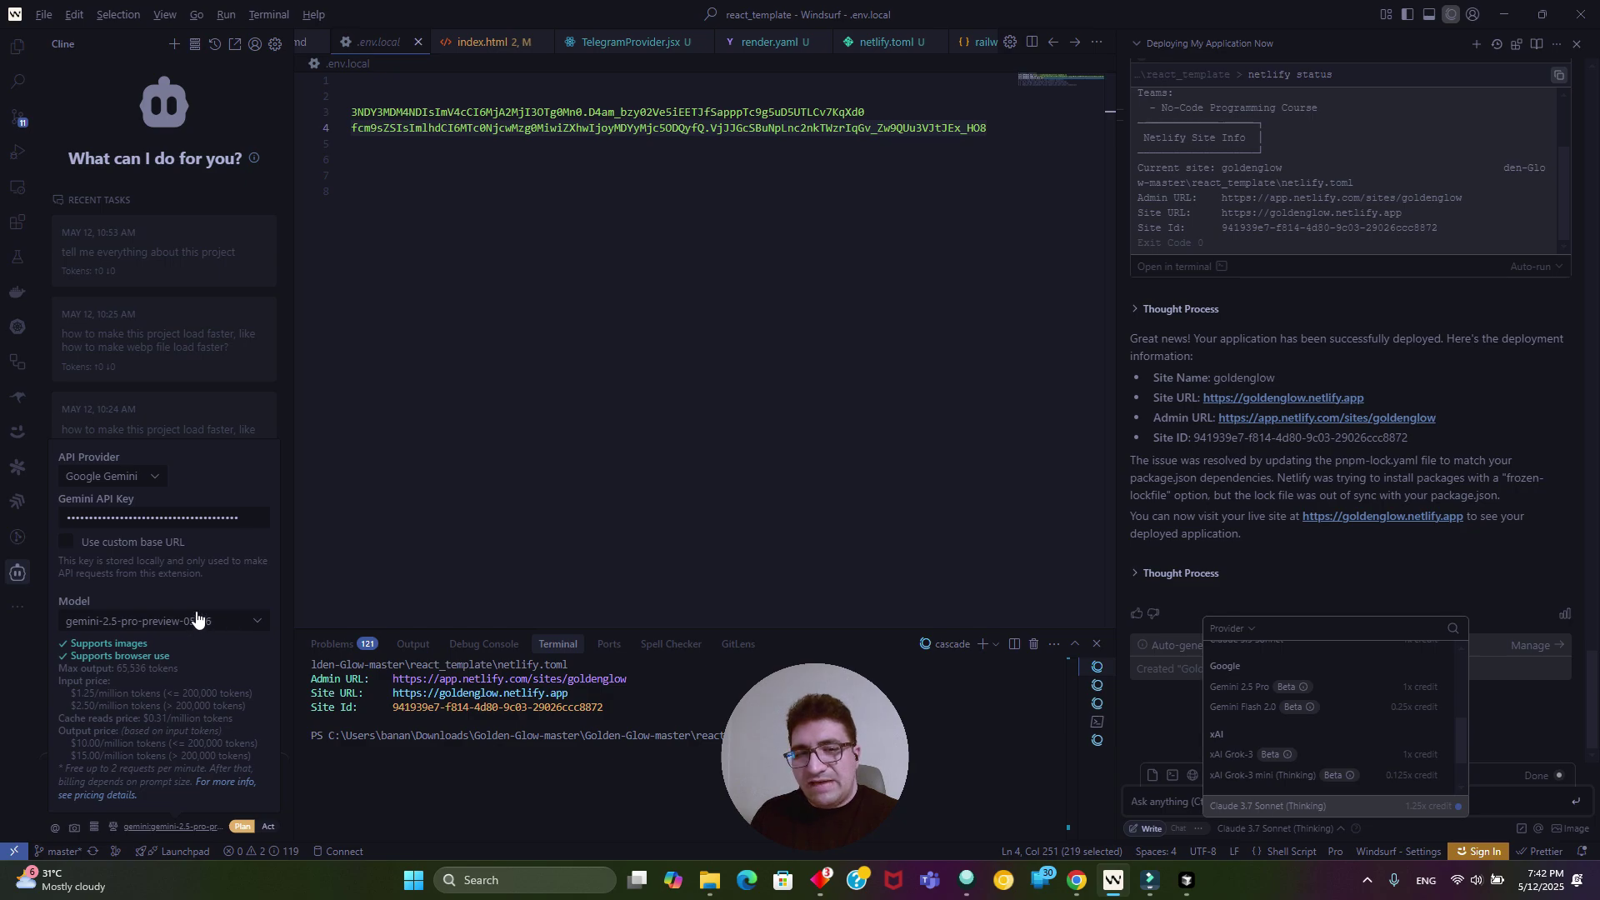
left_click(198, 620)
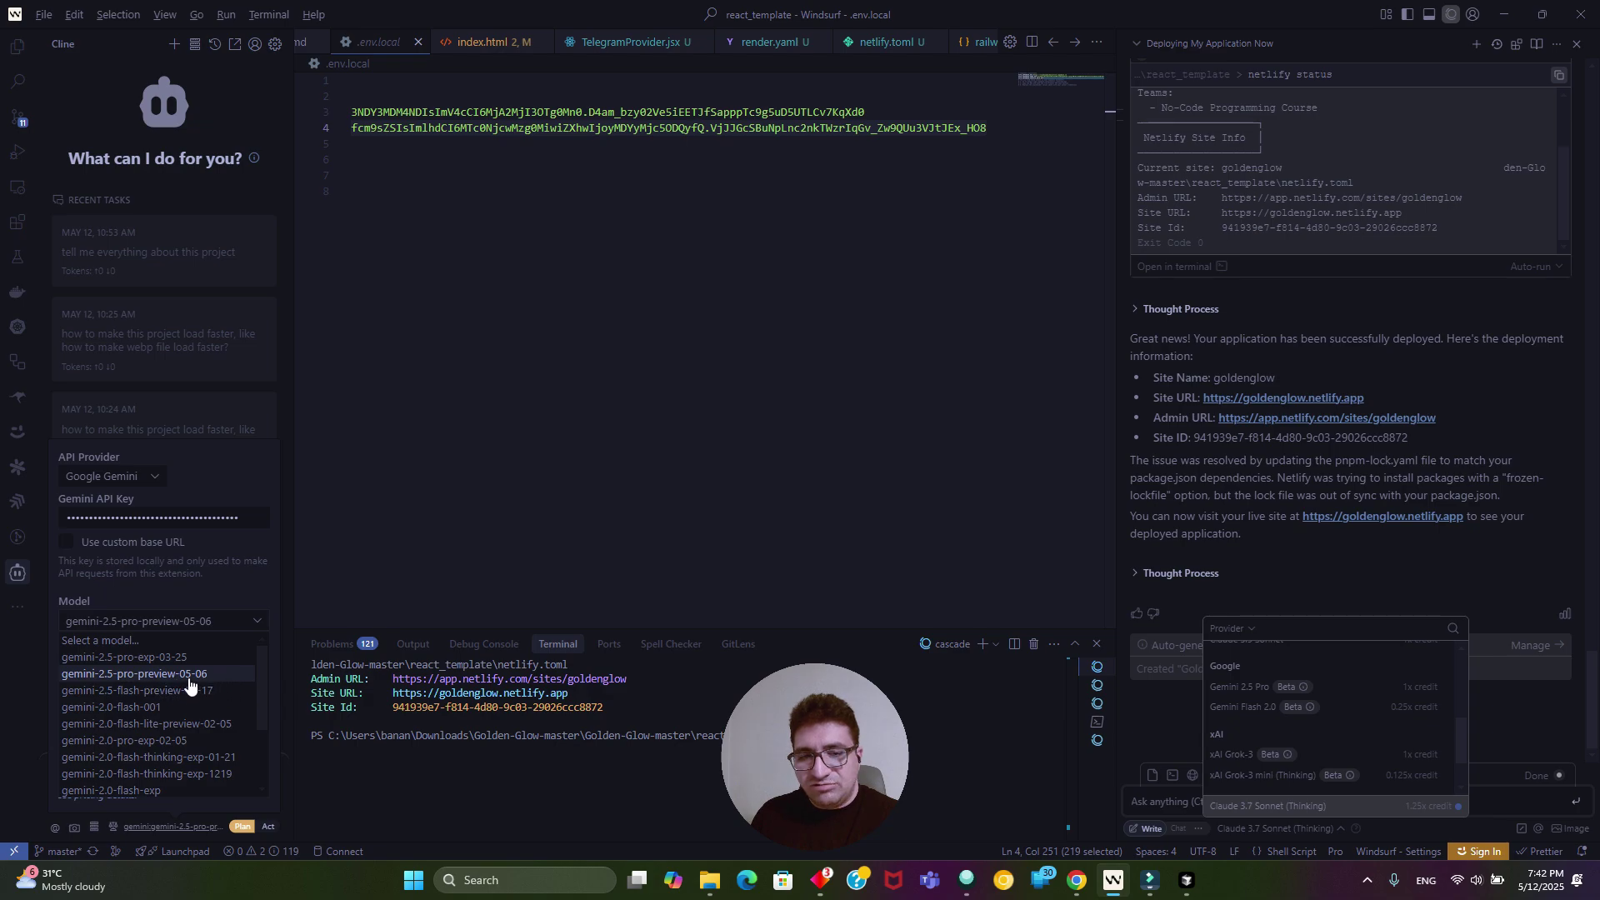
left_click(188, 675)
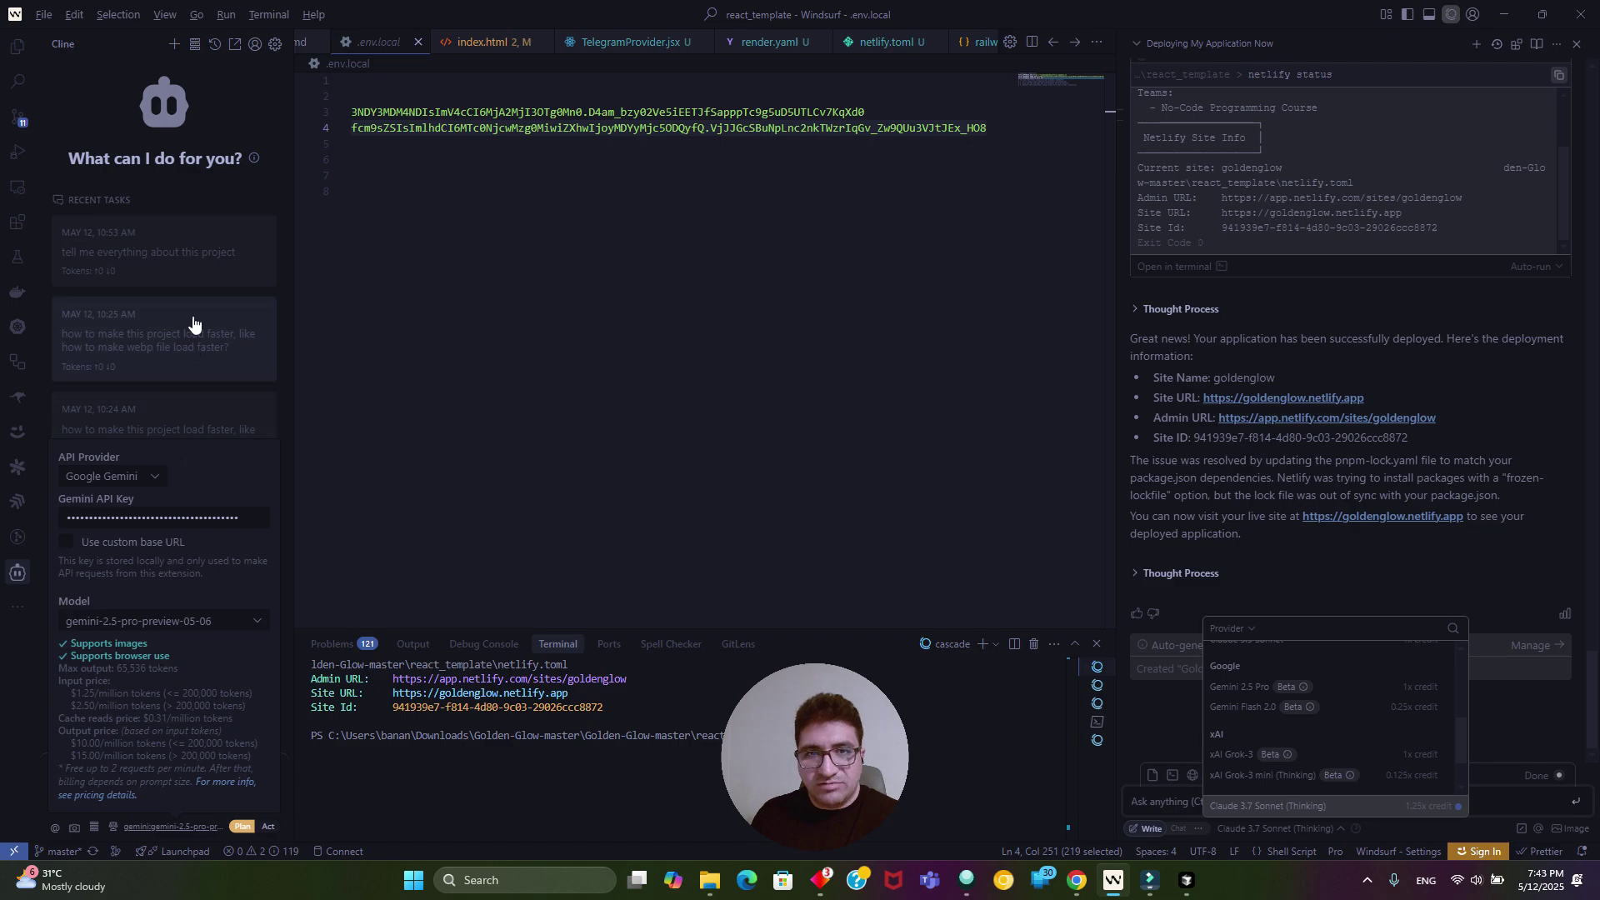
Close Cline's provider and model popup and minimize Windsurf with Super+D.
left_click(172, 193)
key("super+d")
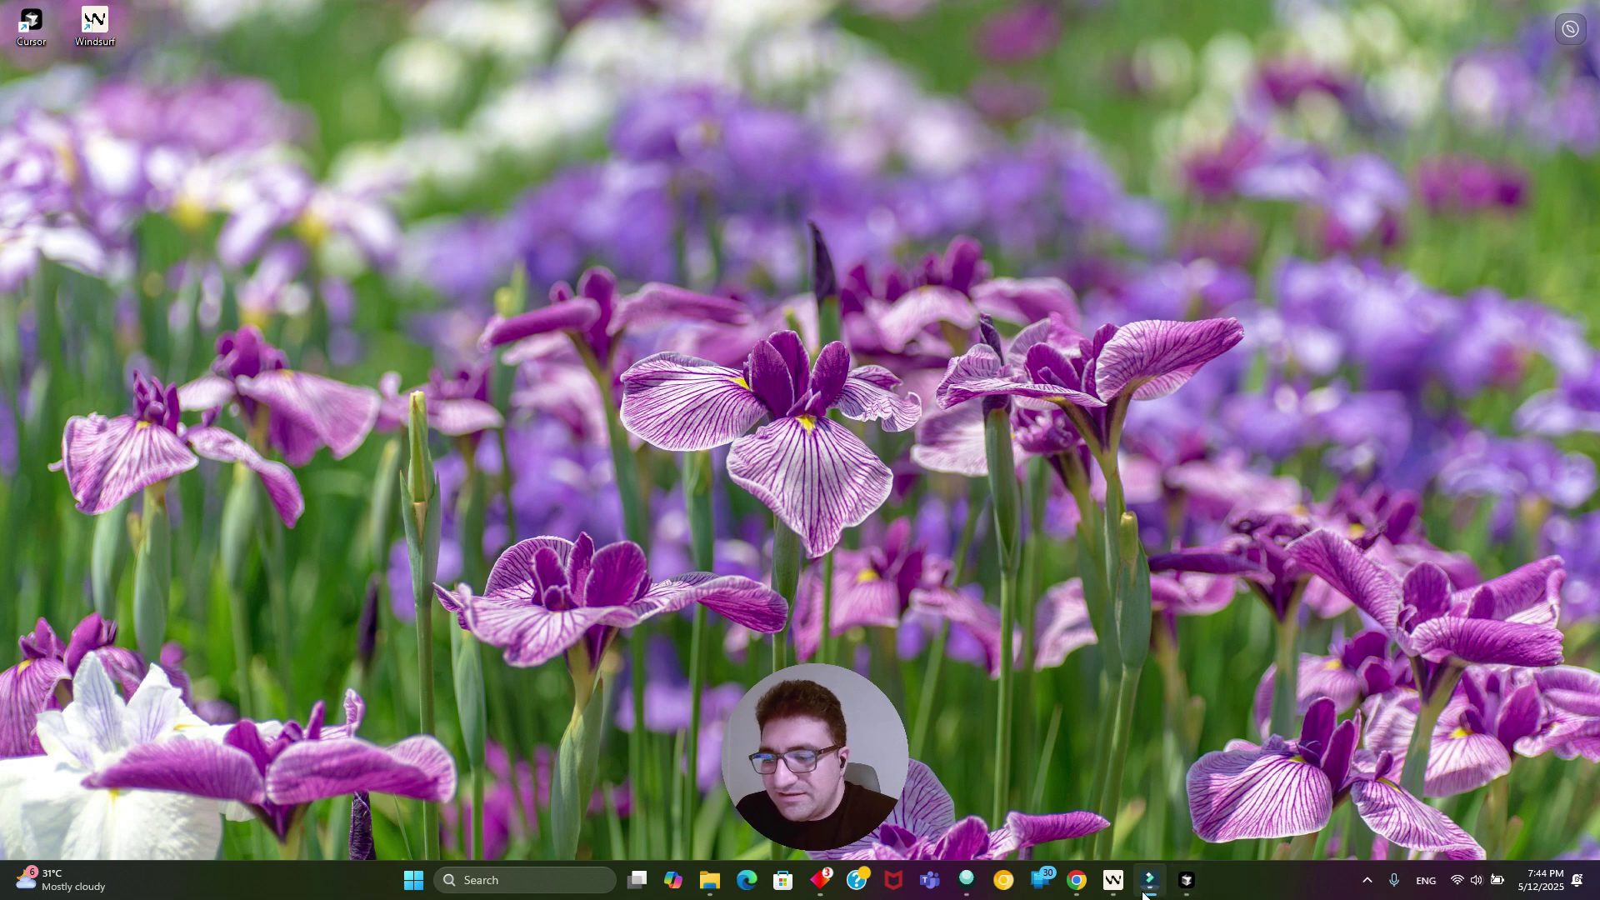
Restore the ClarityBoard prototype, scroll Data Management, then visit the Team Management and Dashboard pages.
left_click(1075, 885)
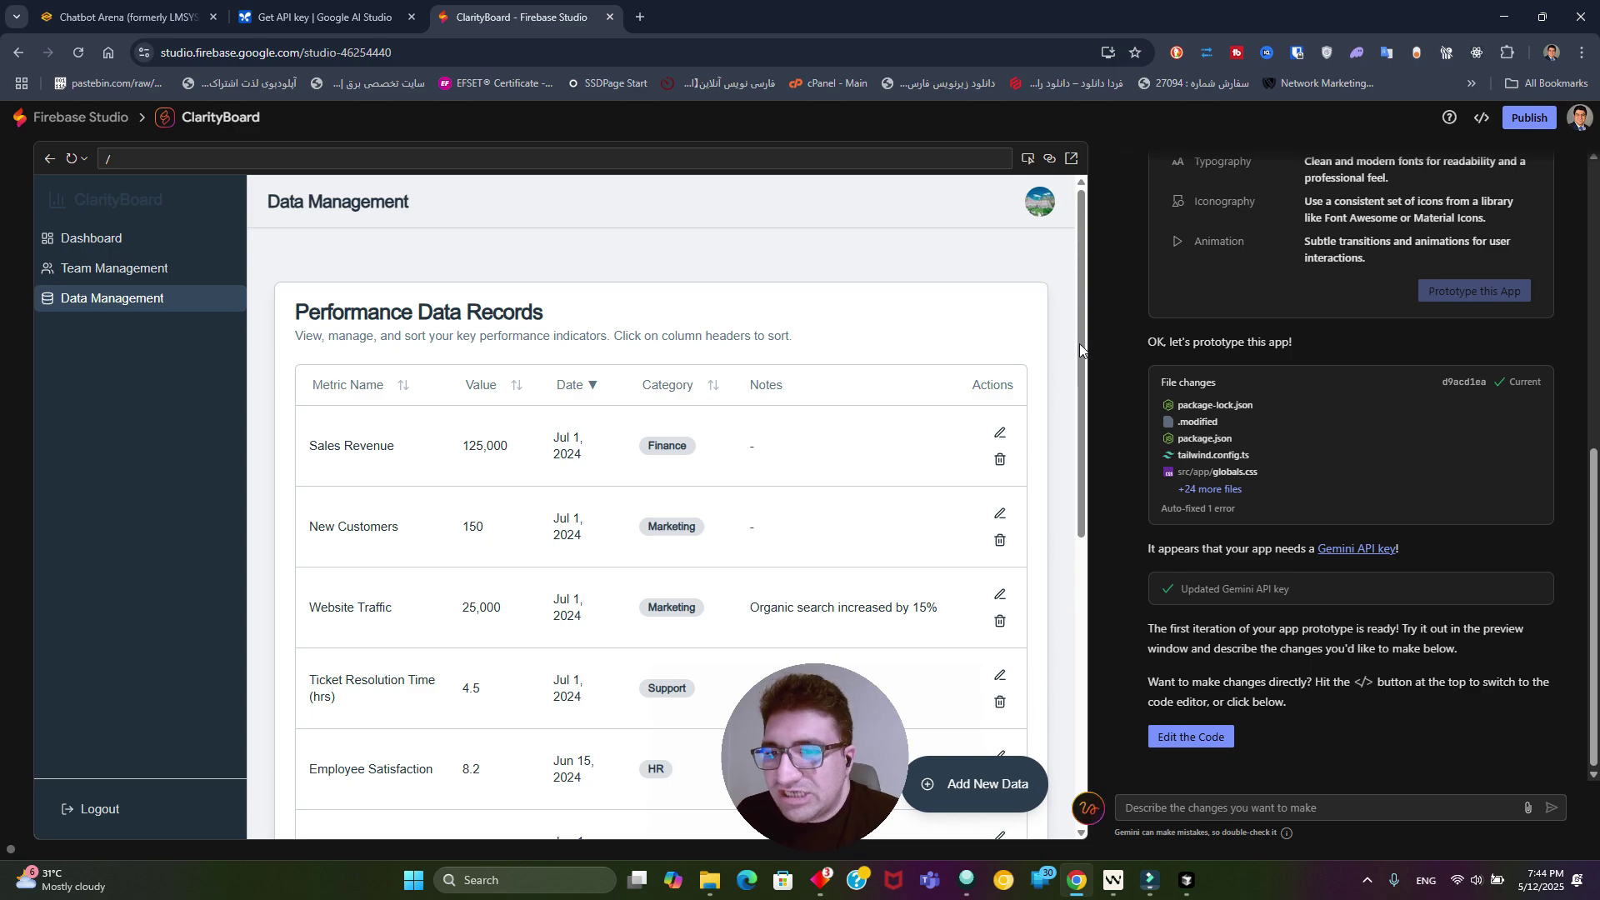
scroll(1060, 478, "down", 10)
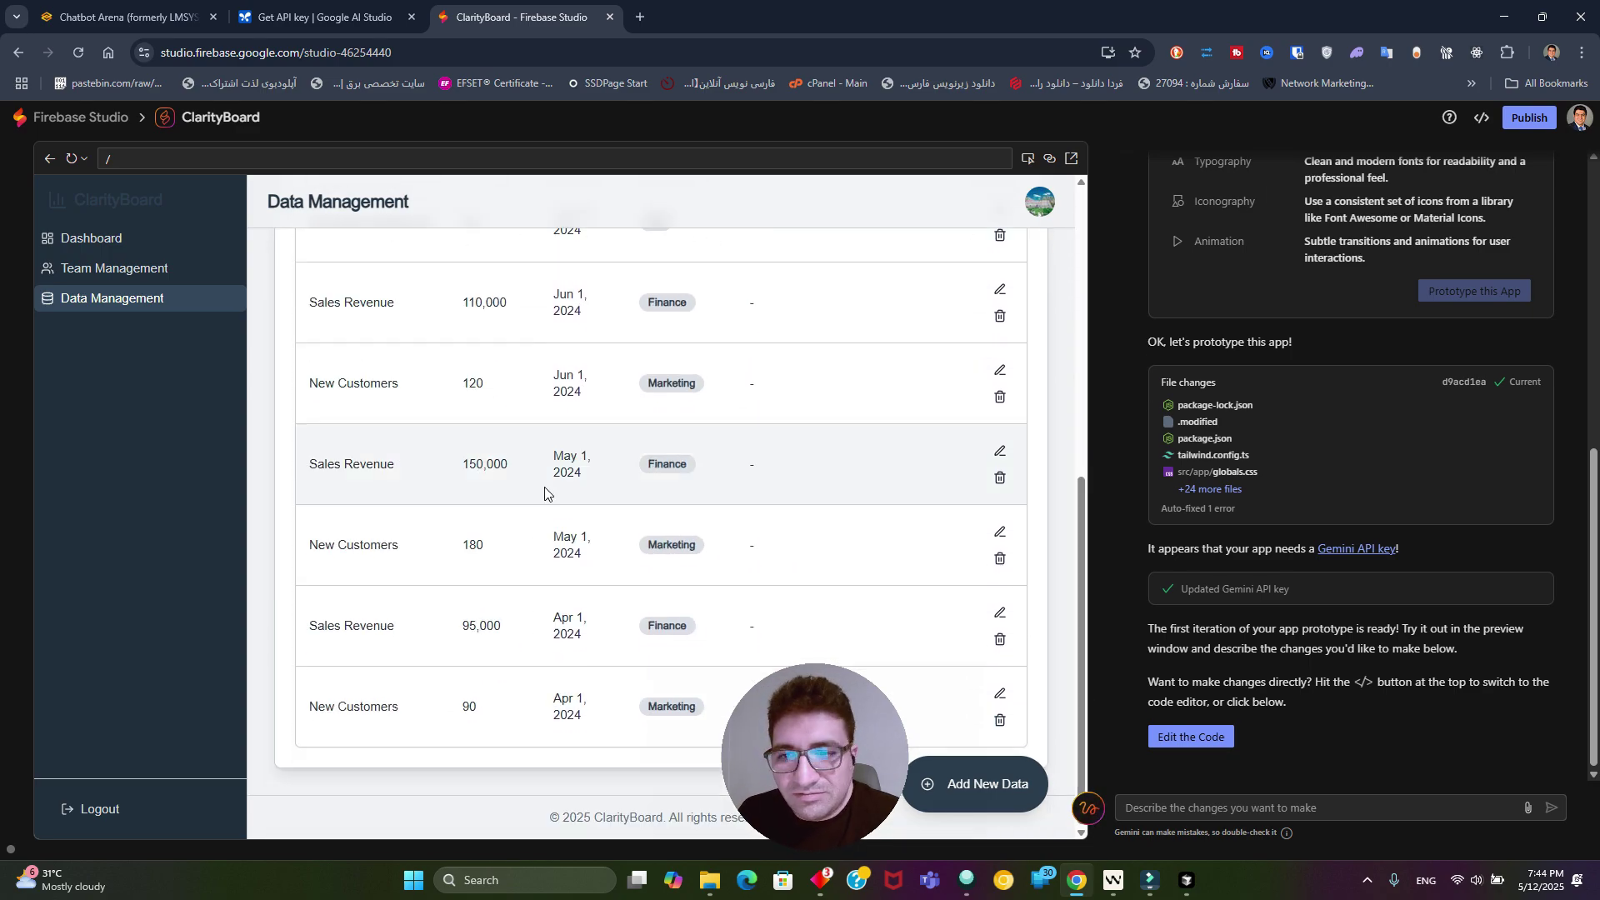
scroll(545, 492, "up", 10)
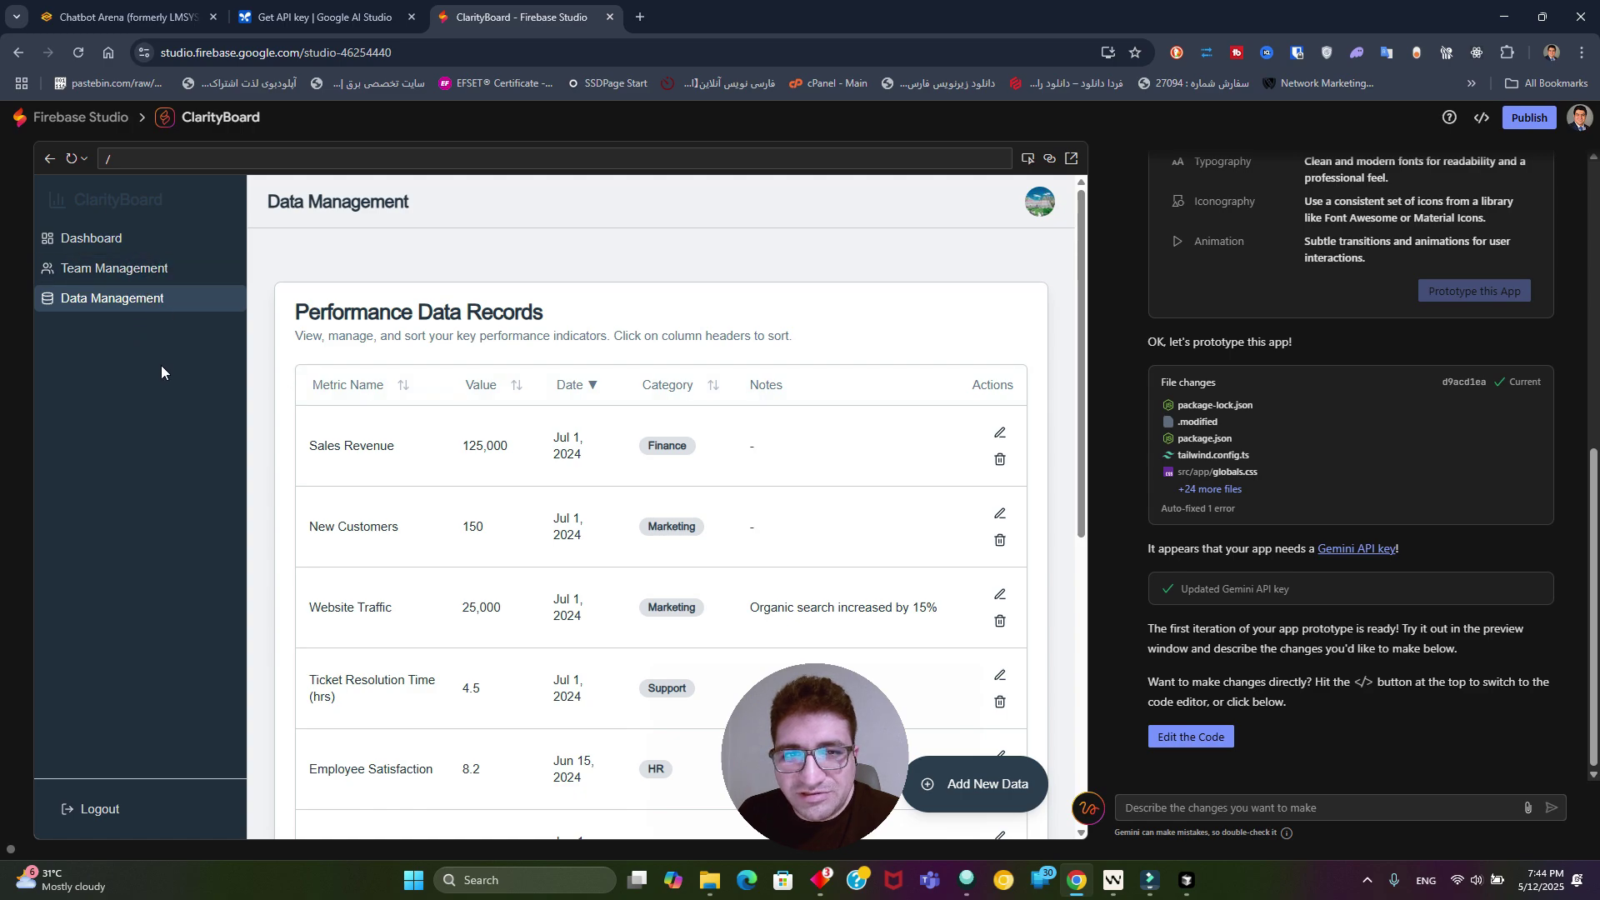
left_click(115, 268)
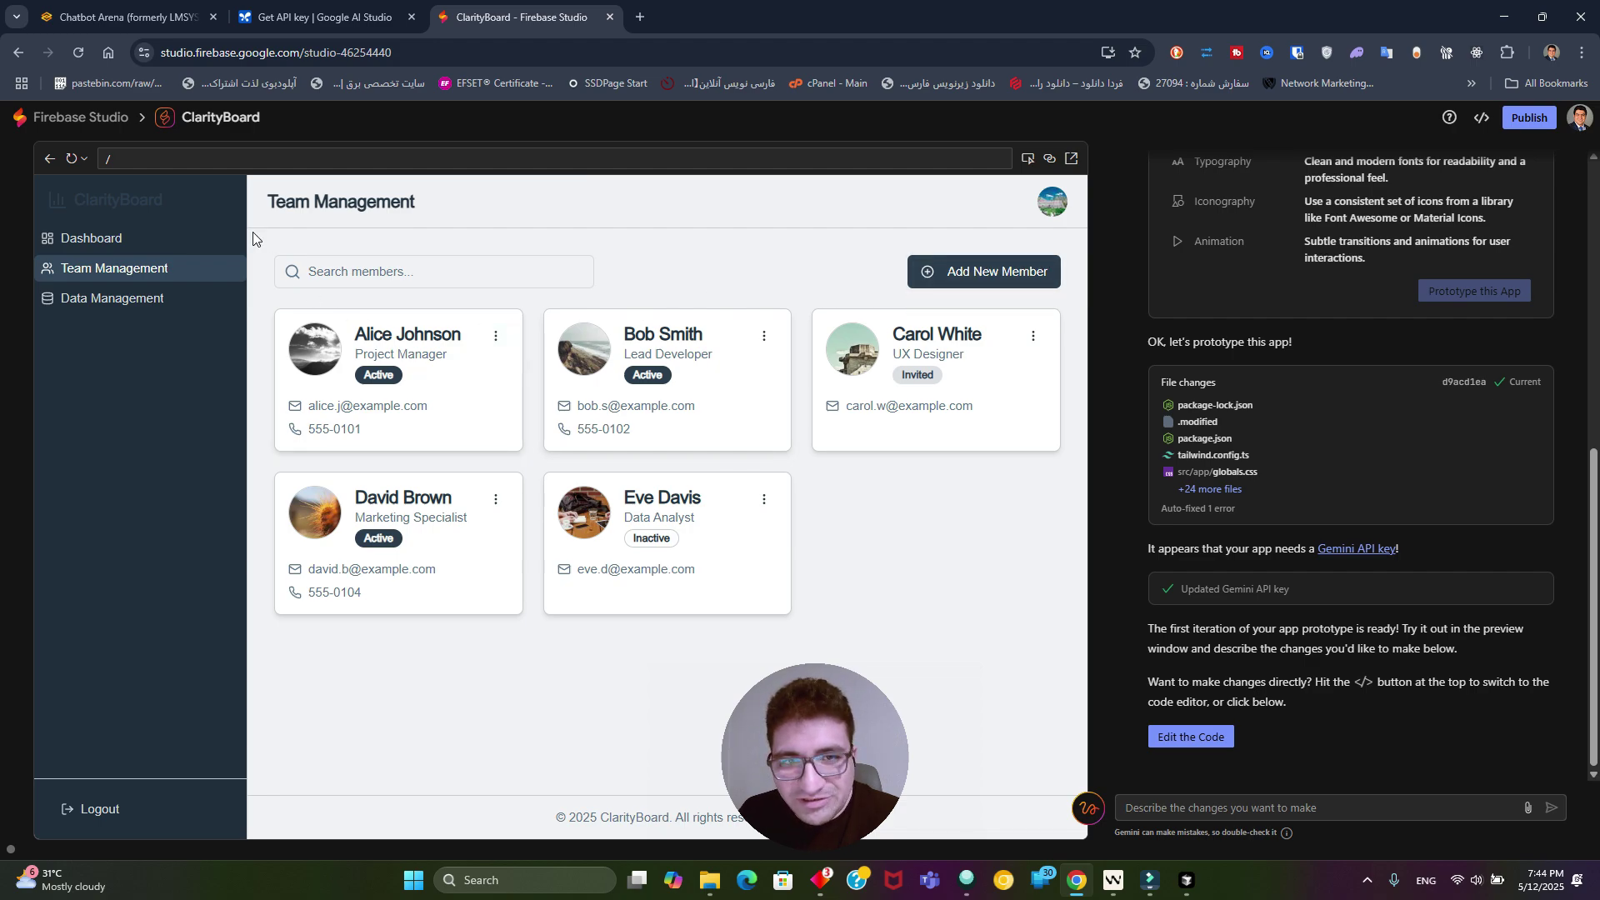
left_click(150, 240)
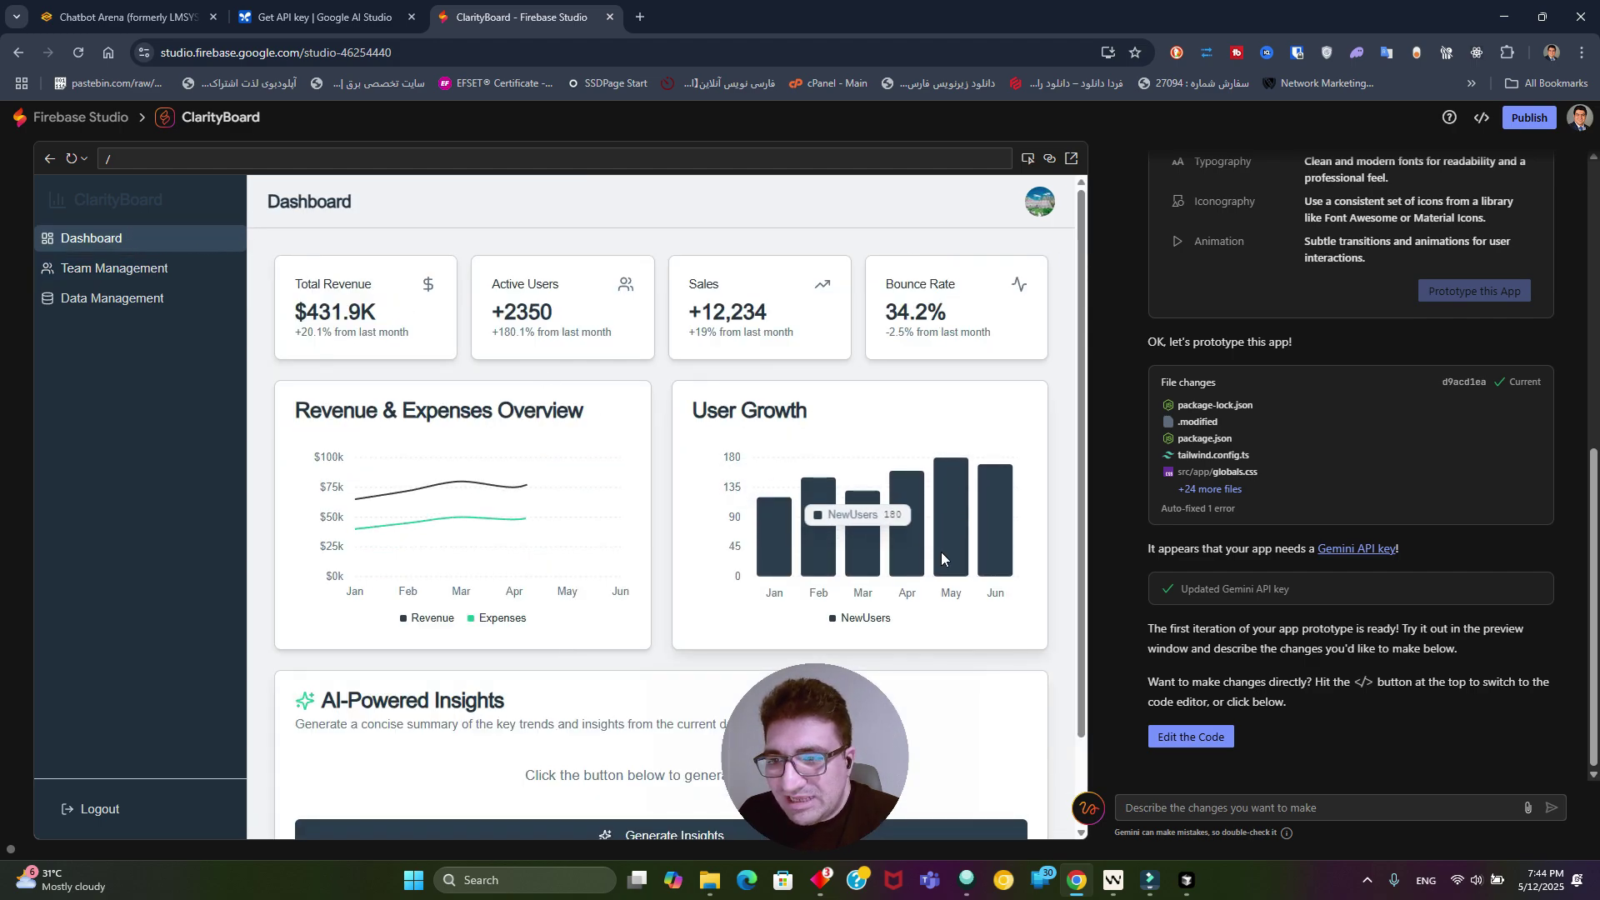